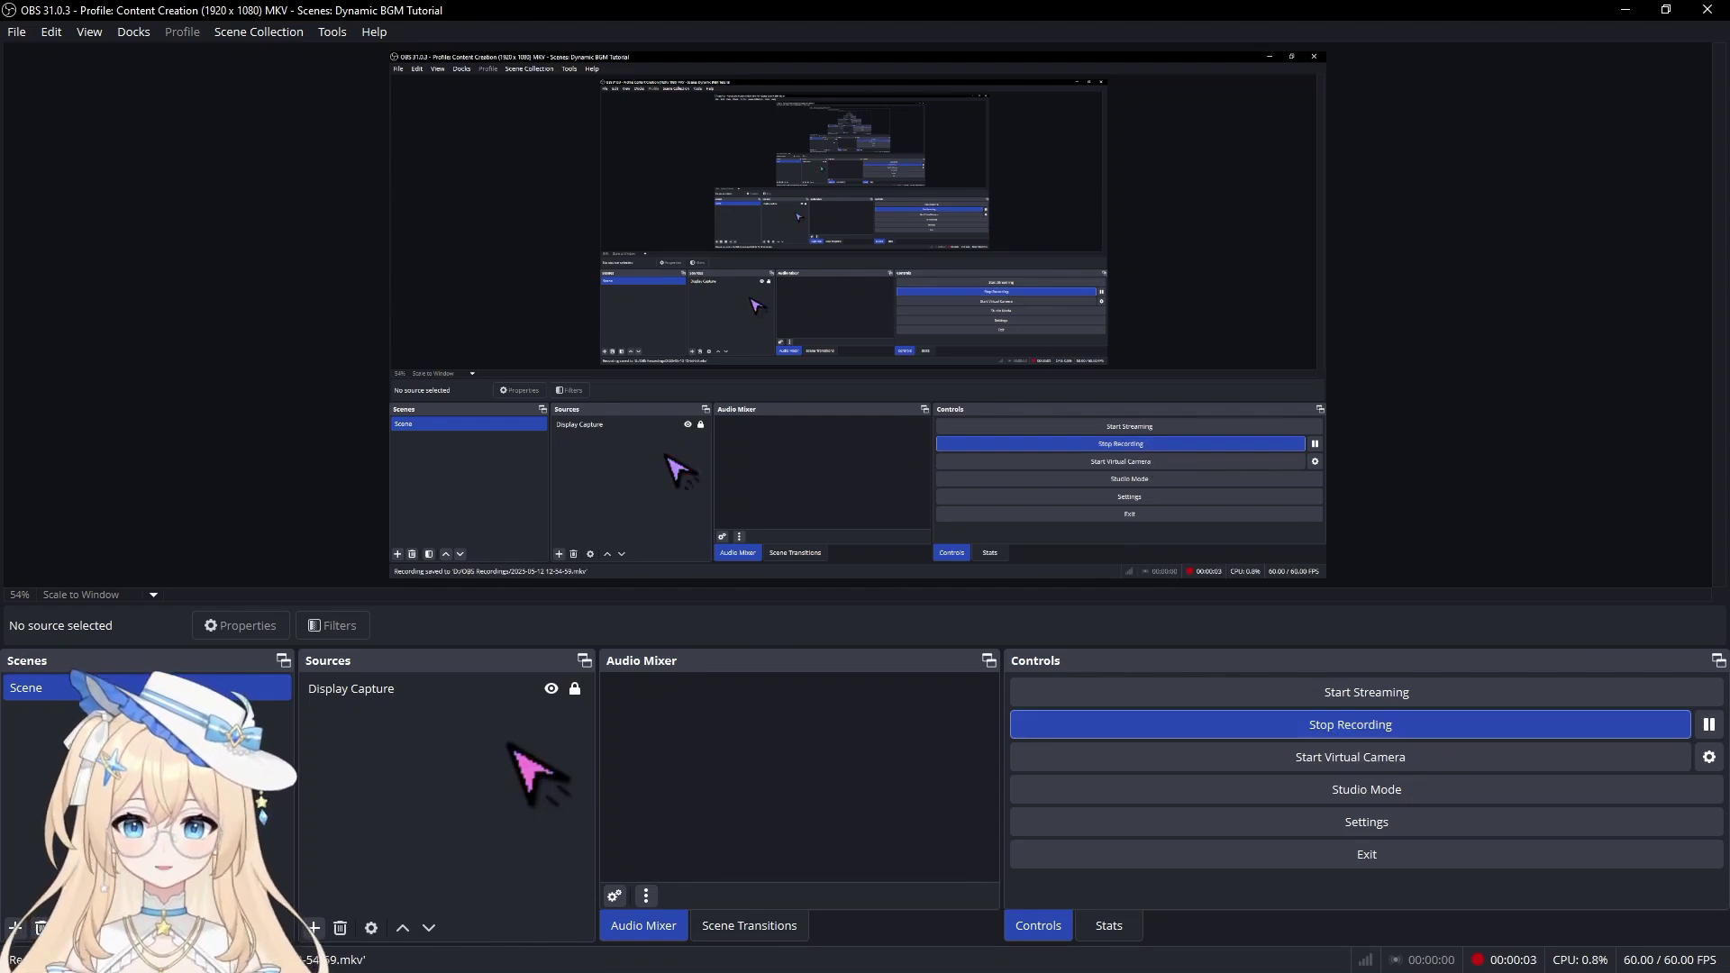
# Add a group source named 'Cross the Heavenly River' to the scene's Sources
pyautogui.rightClick(469, 734)
pyautogui.moveTo(522, 746)
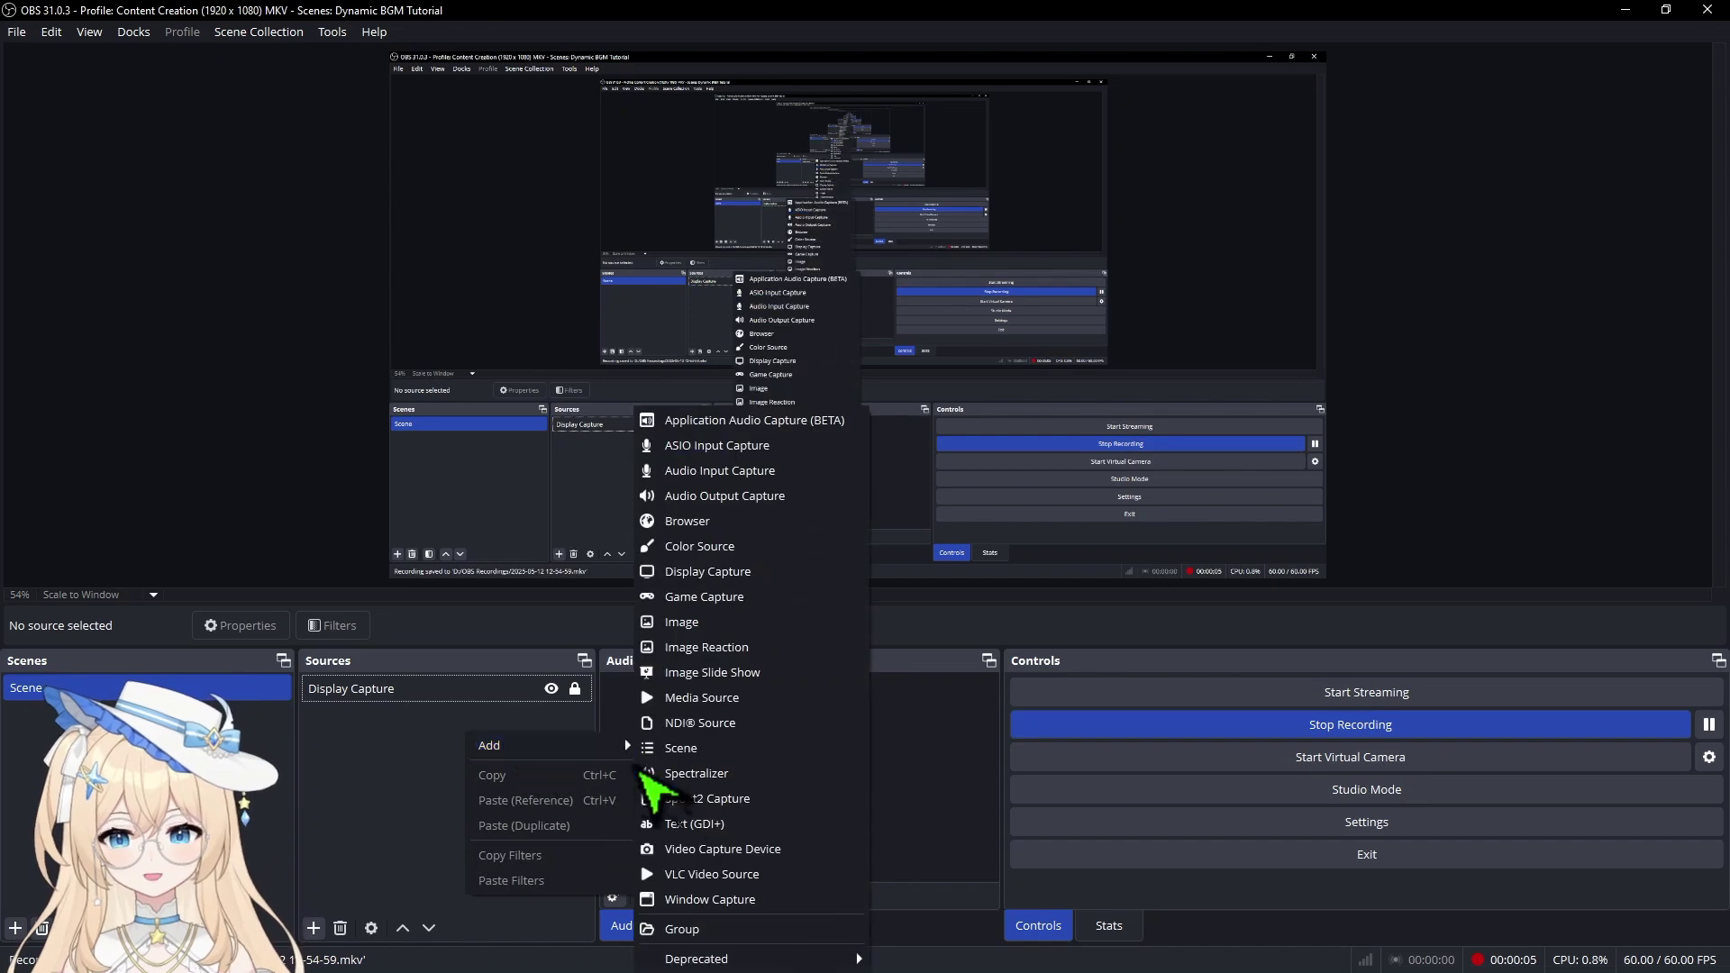
pyautogui.click(737, 930)
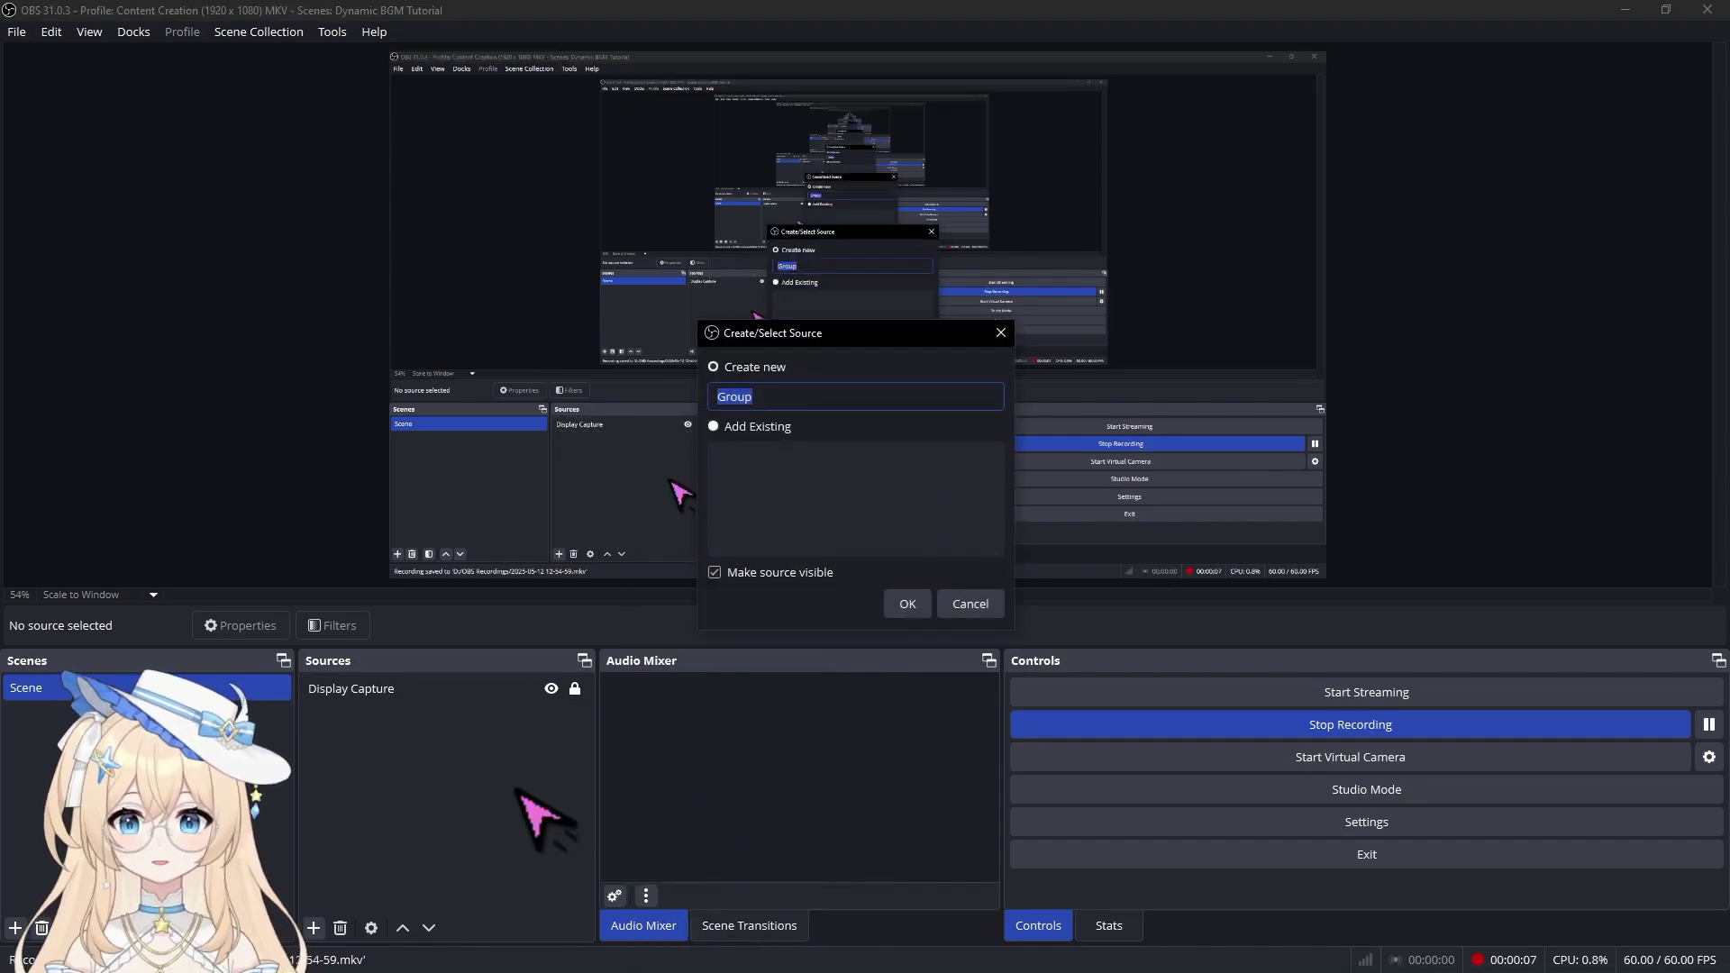
pyautogui.write('"Cr')
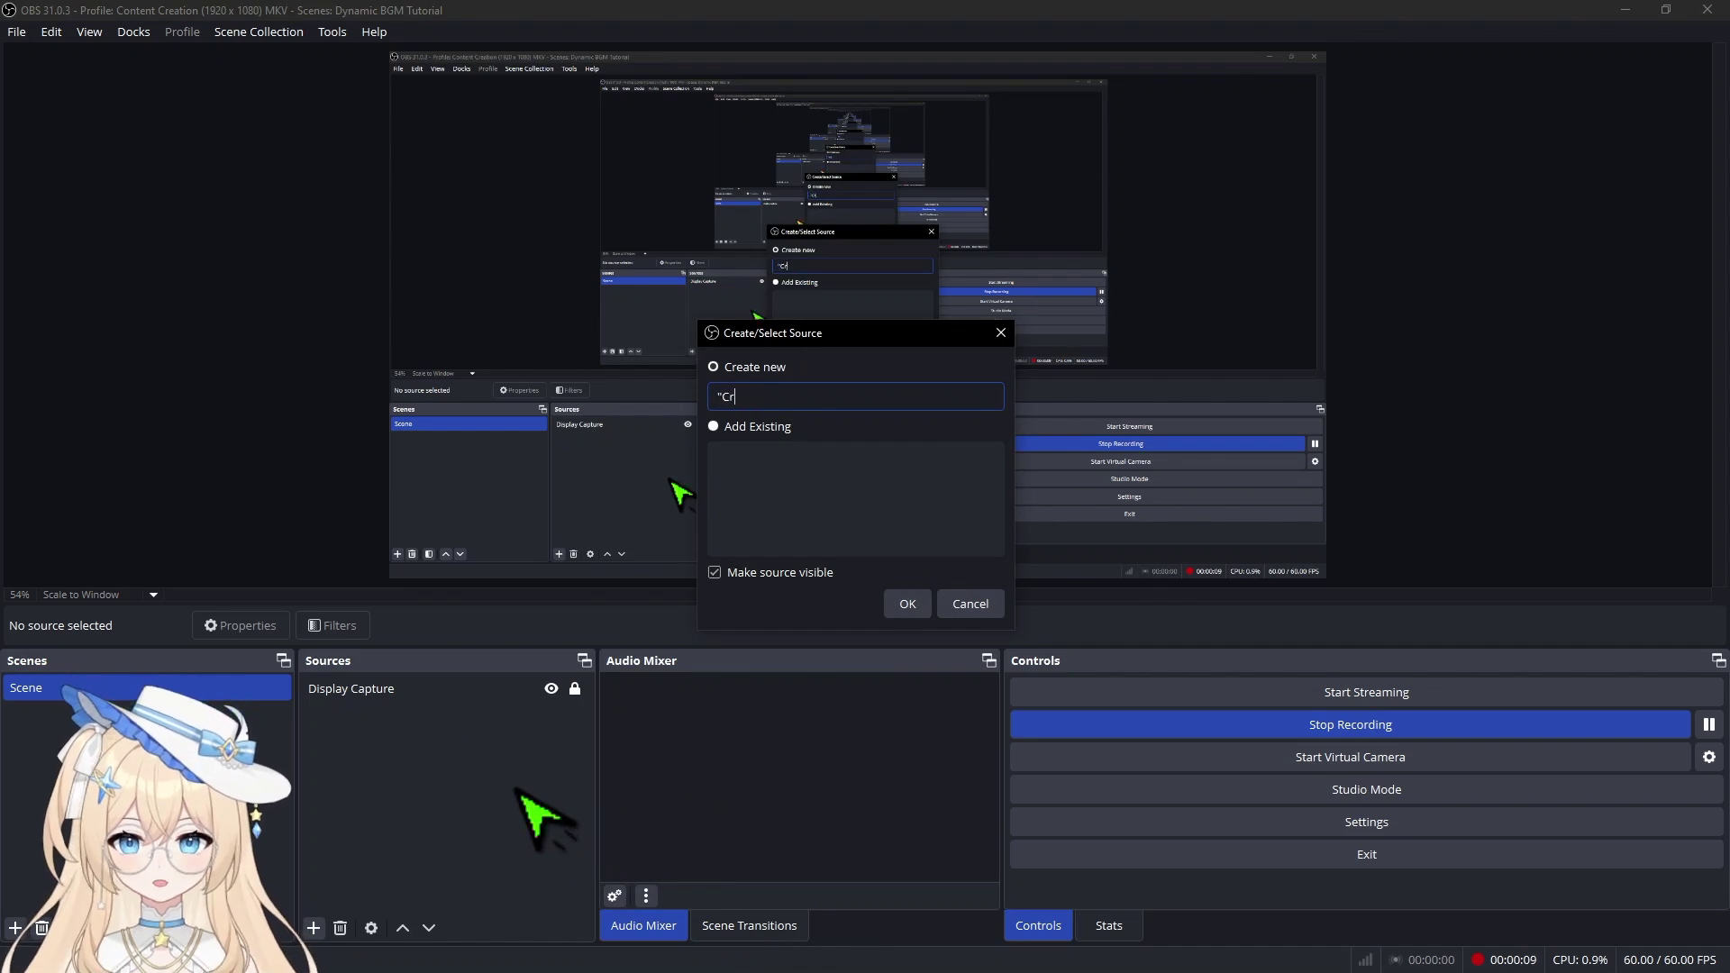
pyautogui.write('oss the Heavenly River"')
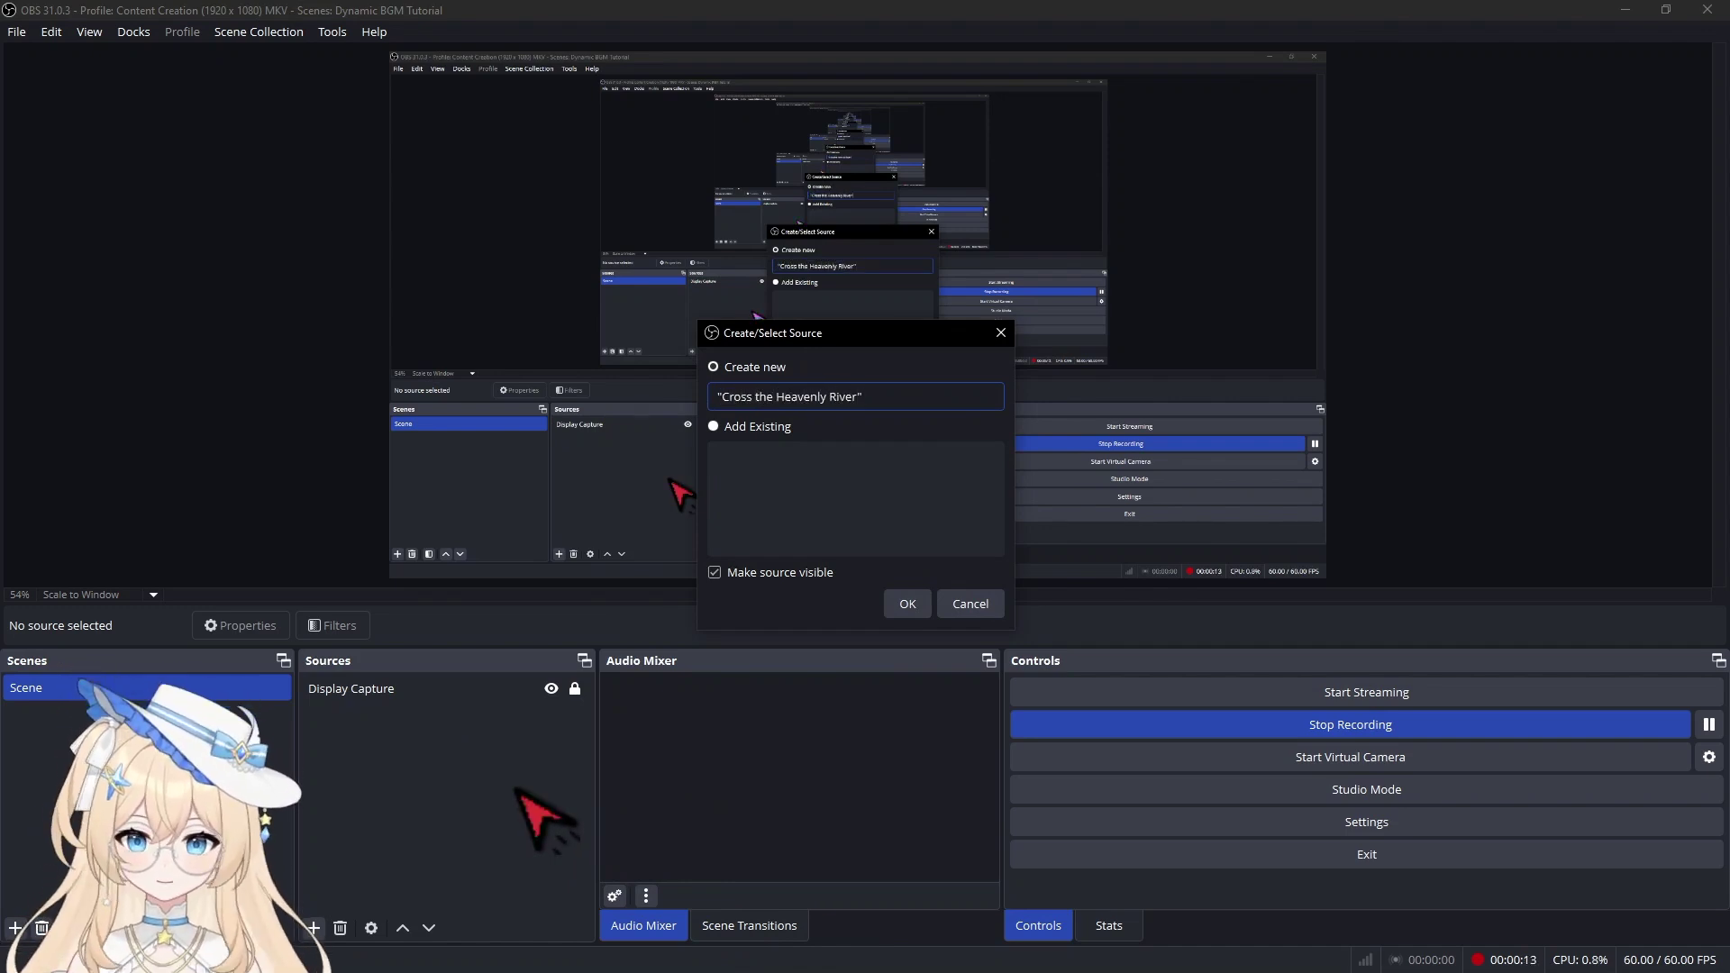
pyautogui.press('Return')
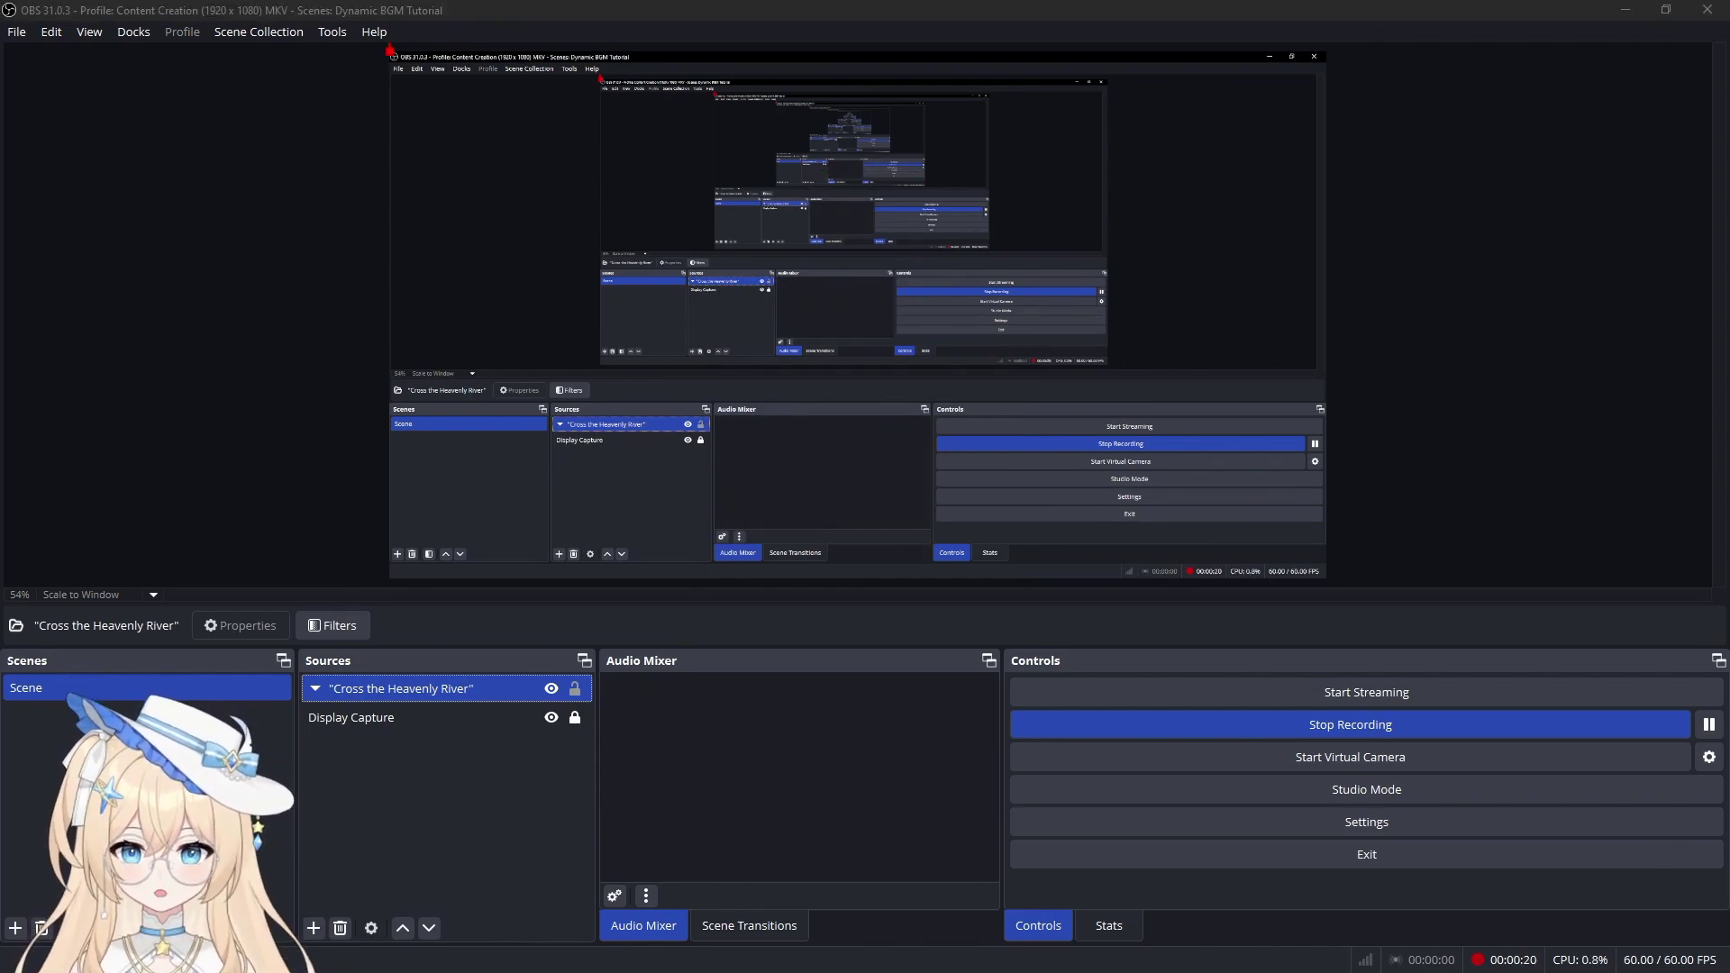
# Drag both .ogg song files from Explorer into Sources, placing Chiptune below 01 in the group
pyautogui.hotkey('alt', 'Tab')
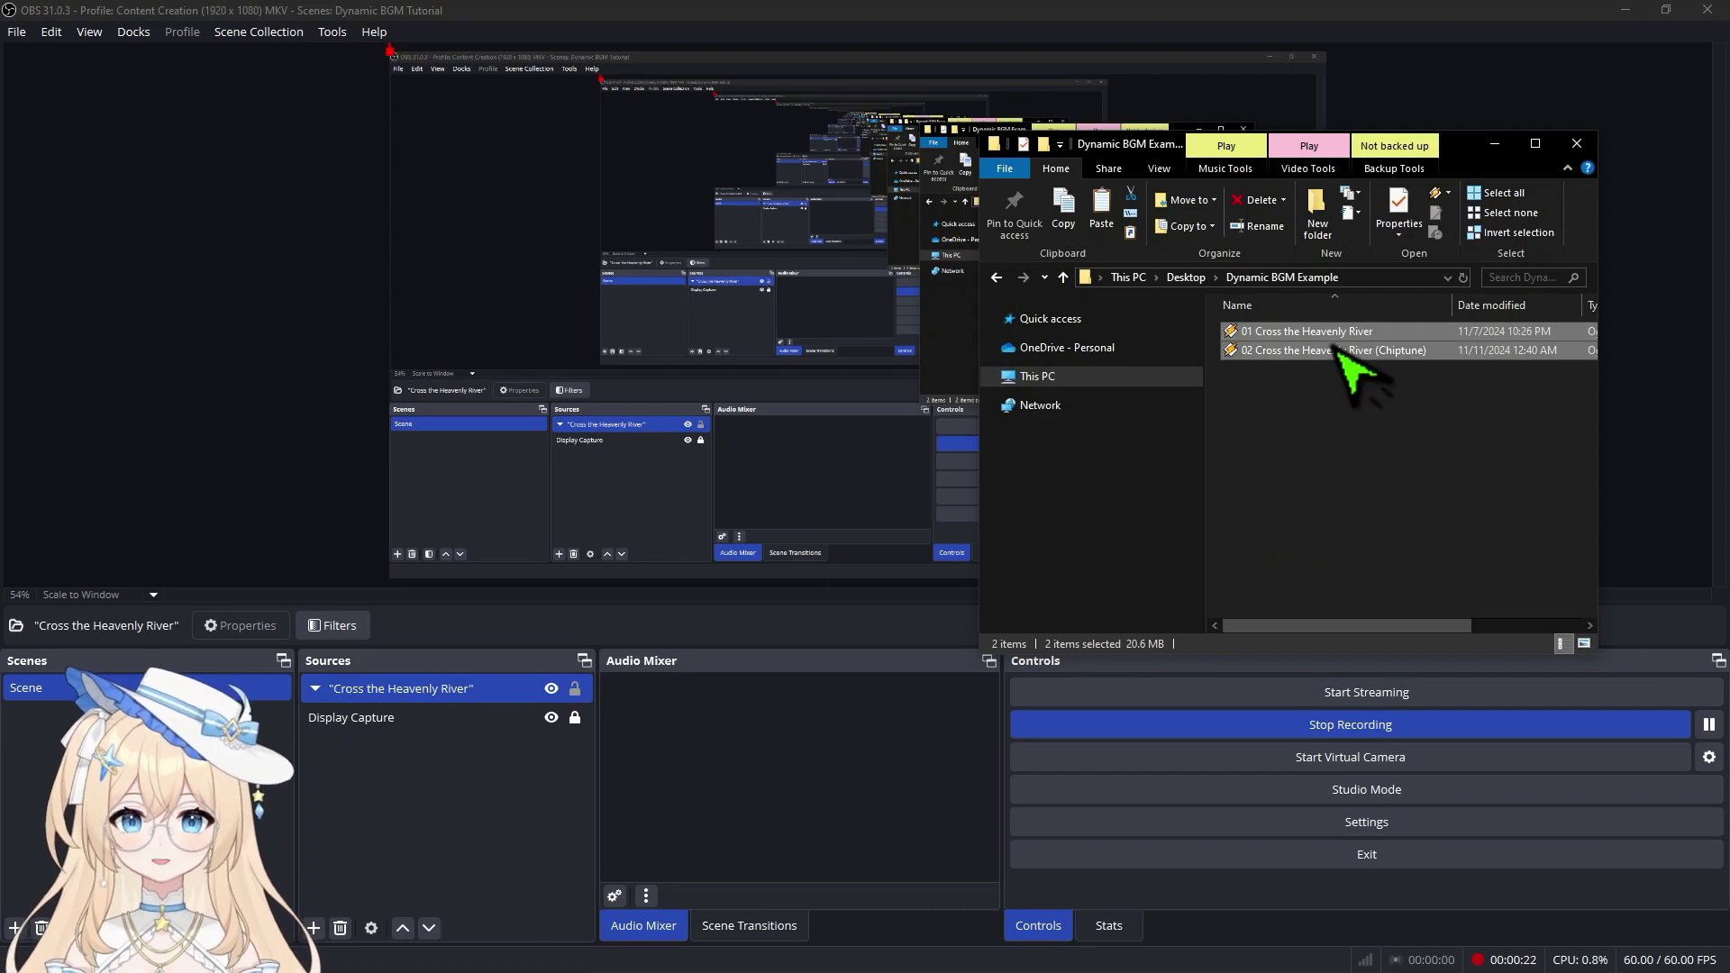
pyautogui.moveTo(1351, 340); pyautogui.dragTo(412, 749)
pyautogui.click(460, 725)
pyautogui.moveTo(387, 690); pyautogui.dragTo(446, 746)
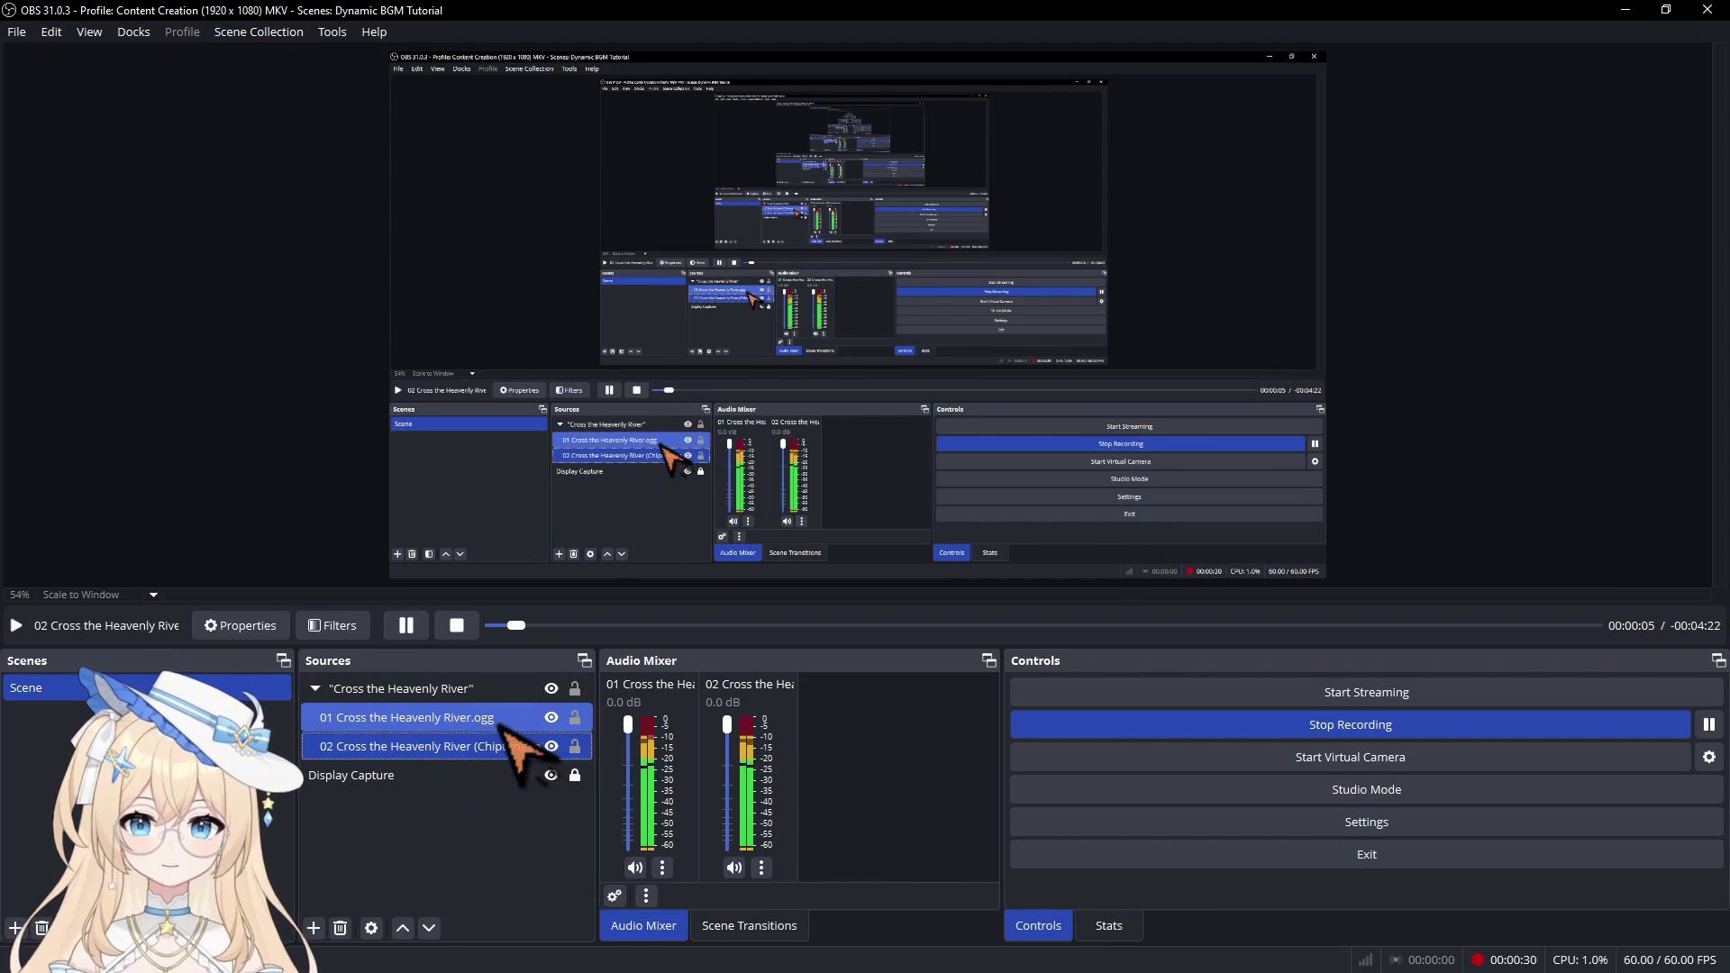
# Hide the group and set both songs to Monitor and Output in Advanced Audio Properties
pyautogui.click(550, 688)
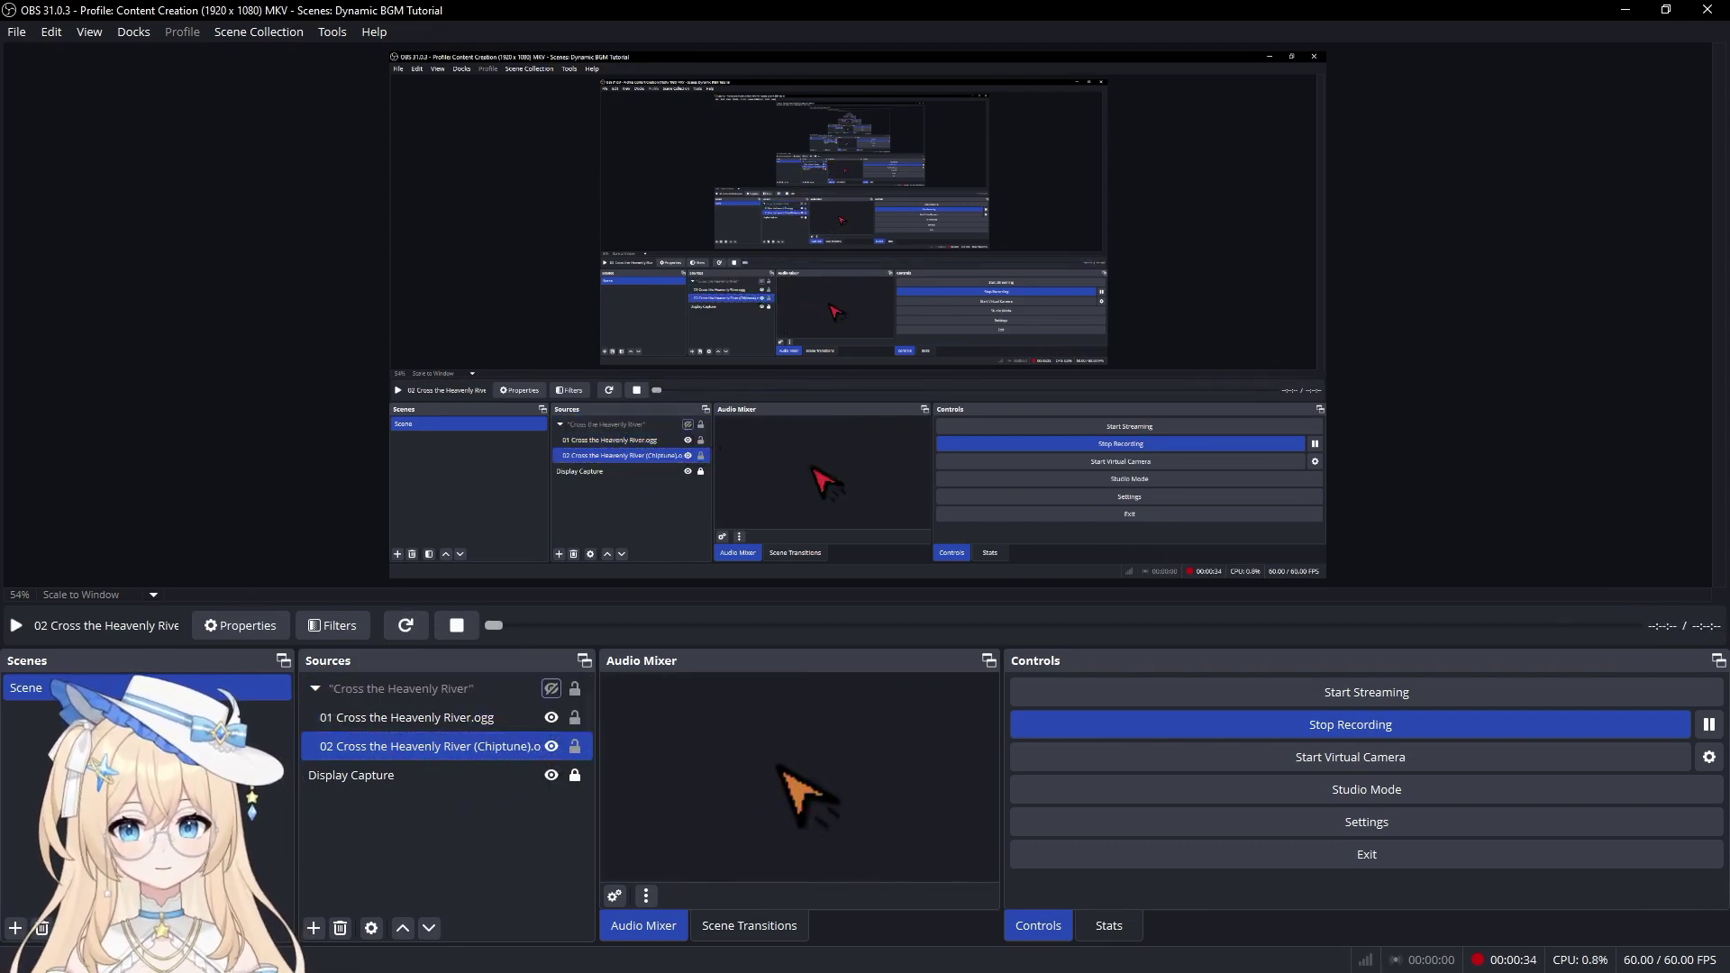
pyautogui.click(614, 896)
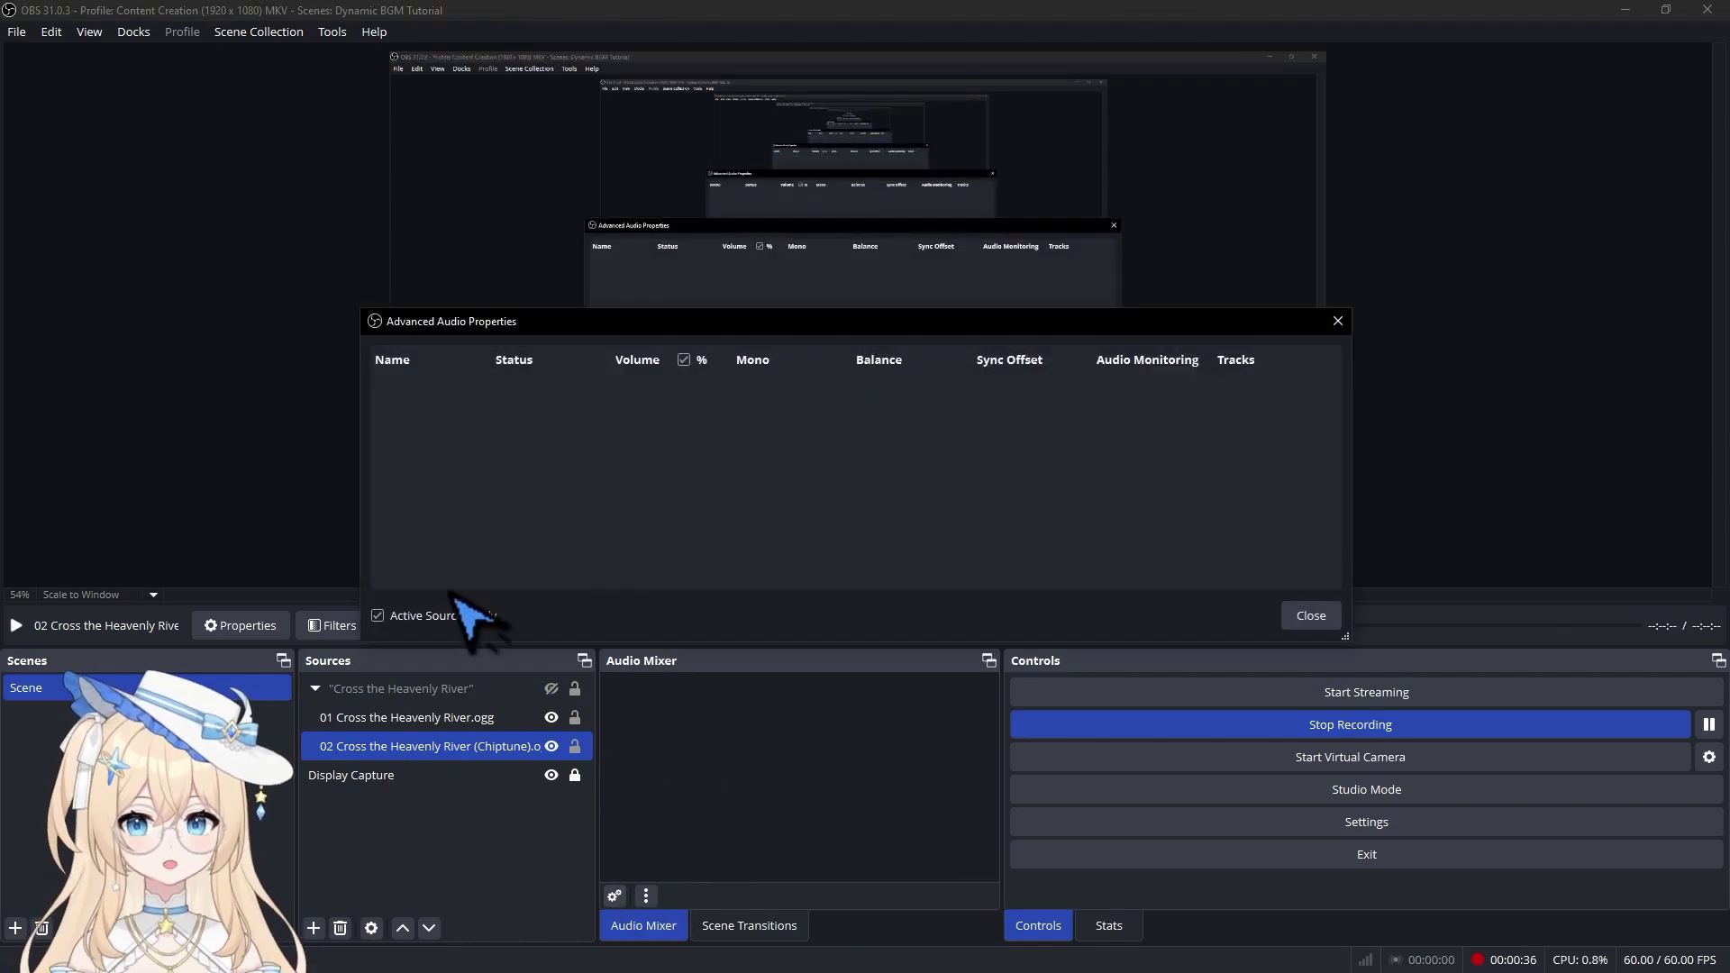
pyautogui.click(377, 615)
pyautogui.click(1172, 388)
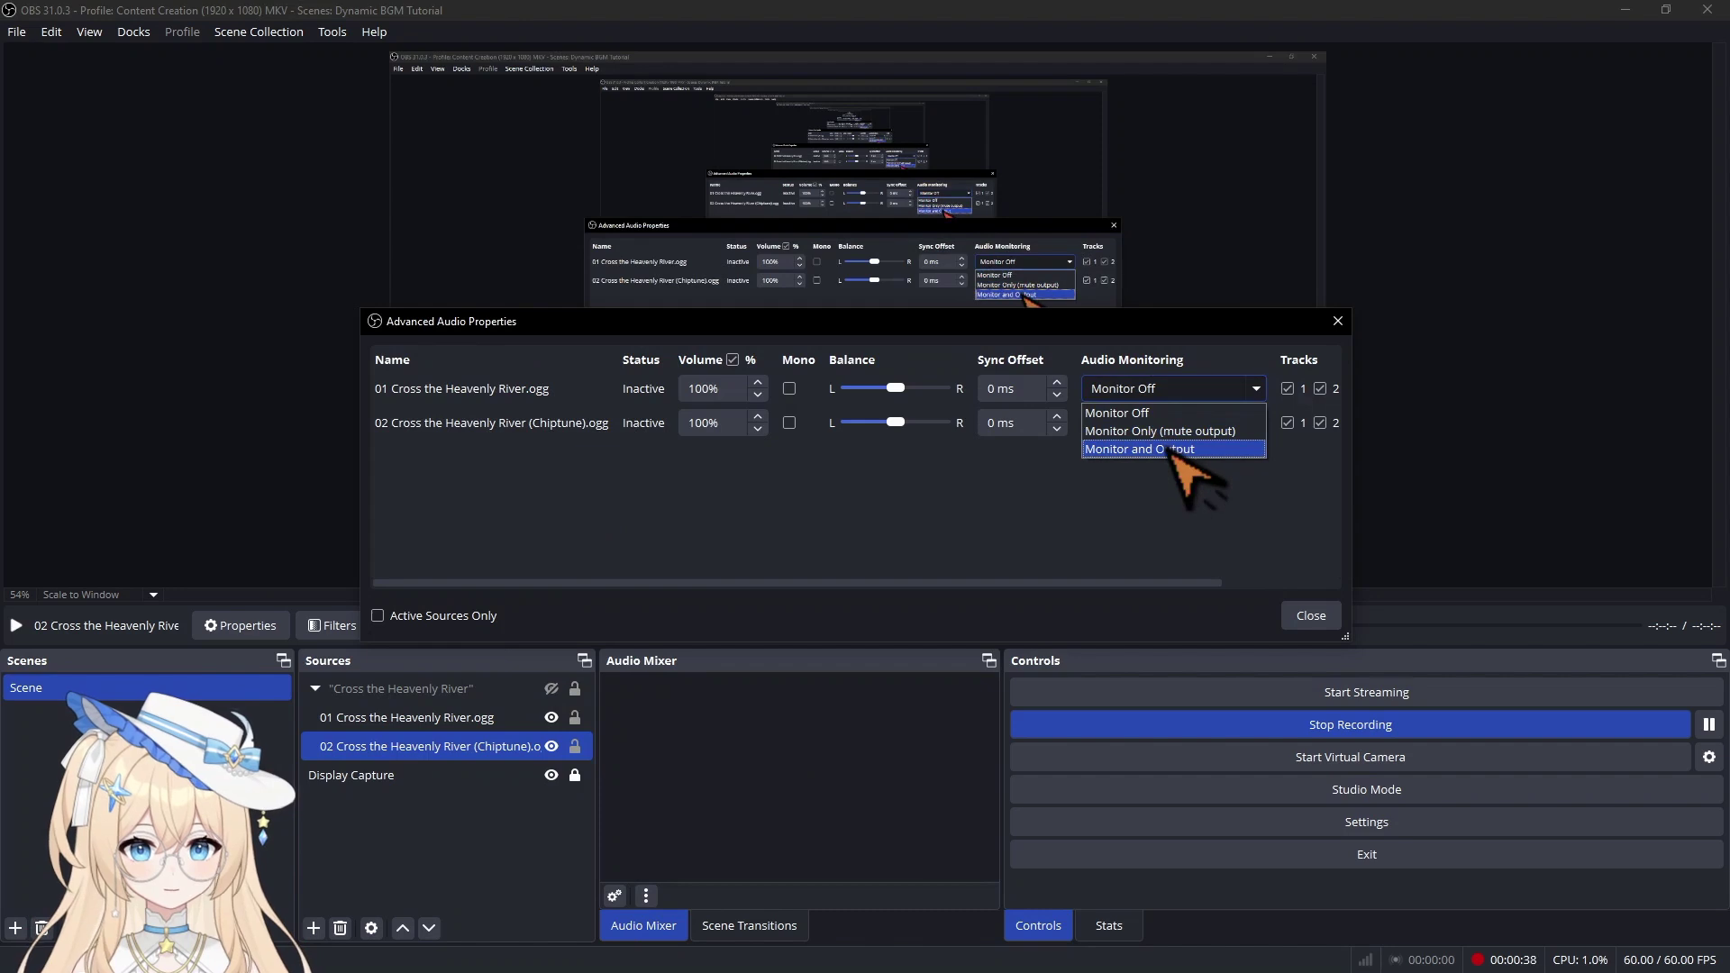
pyautogui.click(1171, 449)
pyautogui.click(1171, 423)
pyautogui.click(1191, 483)
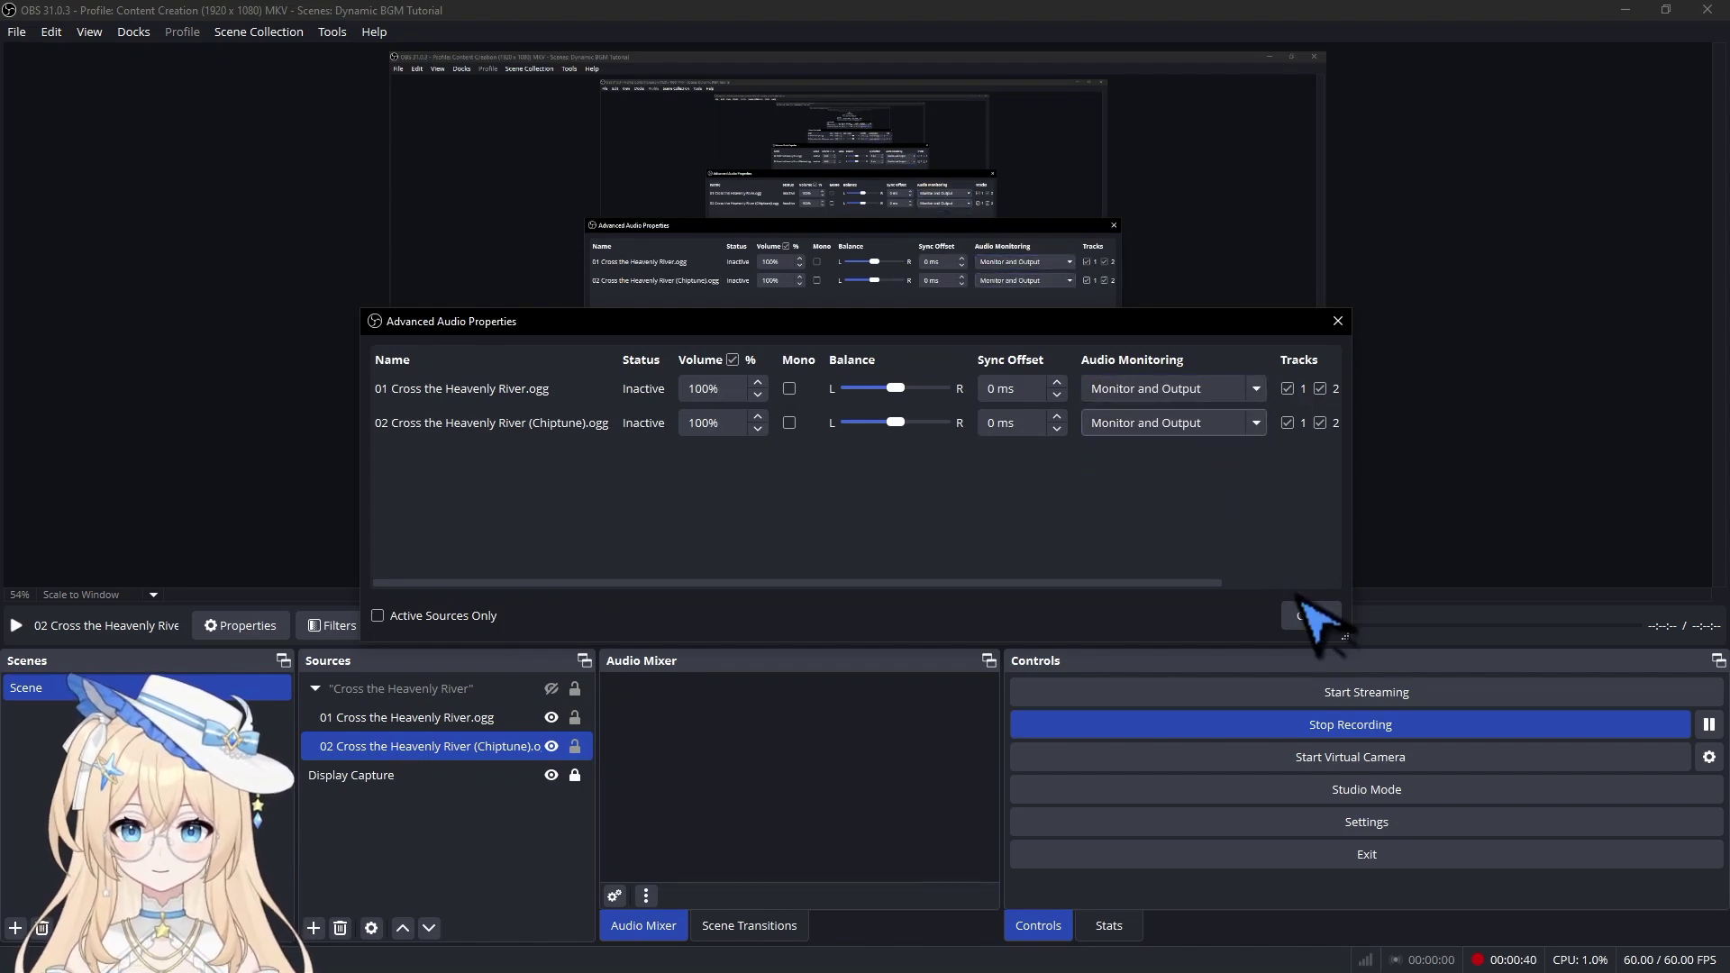
pyautogui.click(1311, 616)
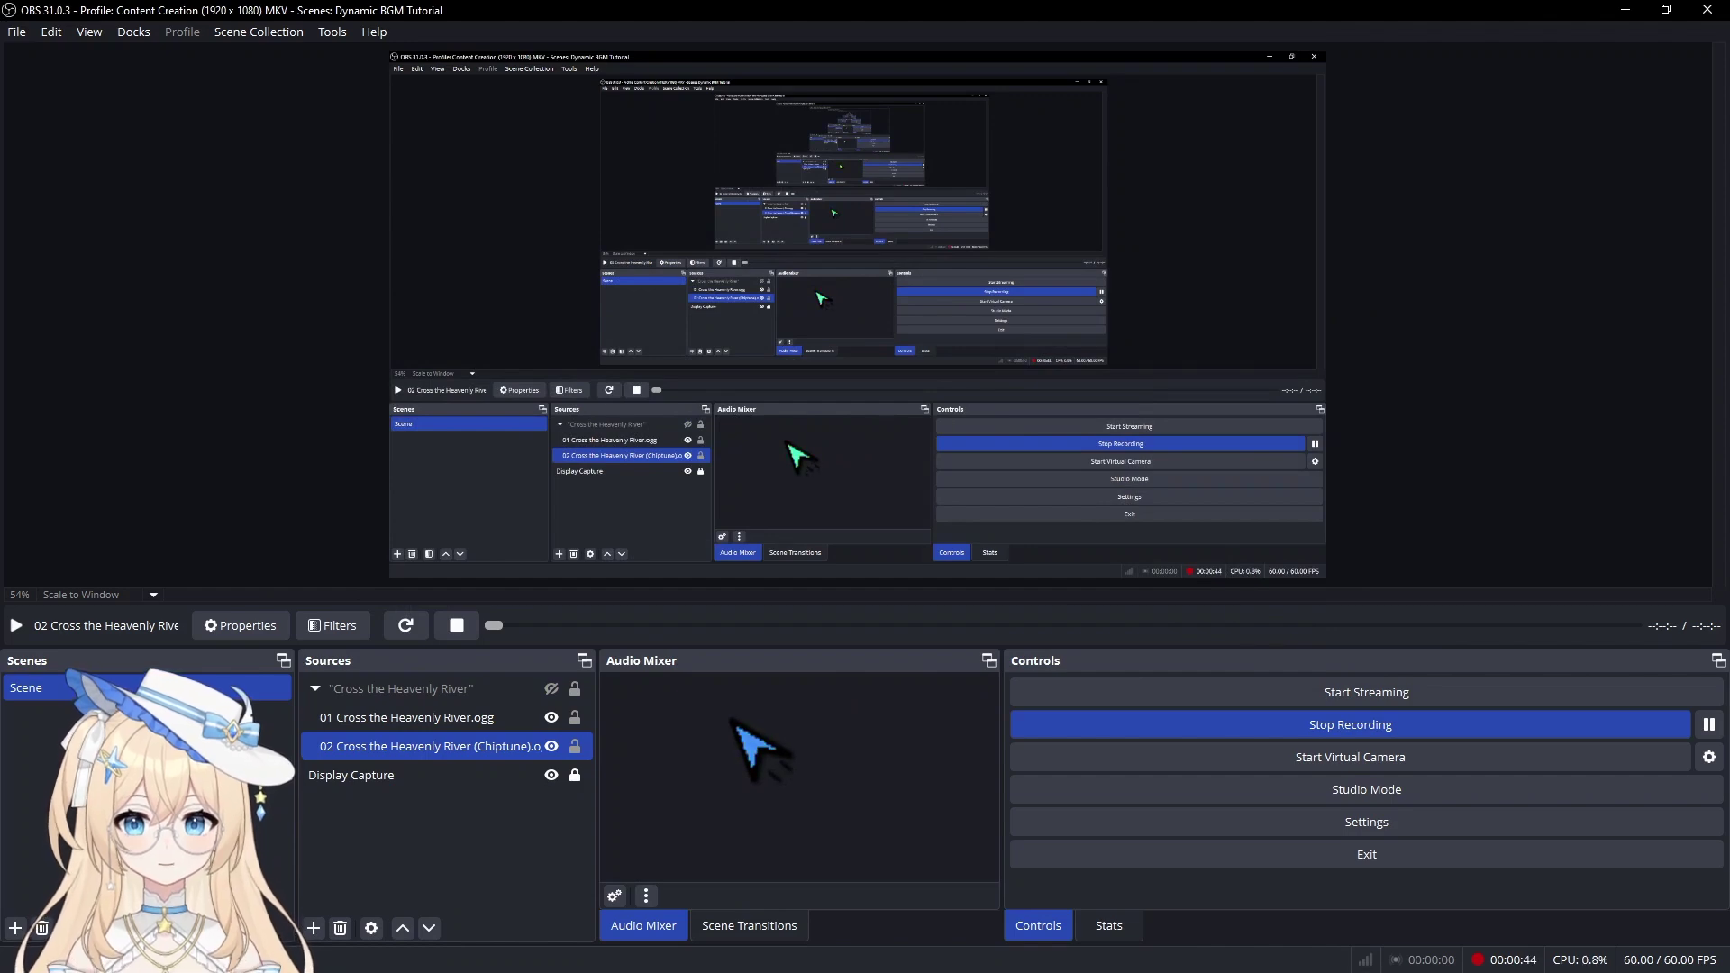
# Tick Loop in the properties of both the 01 and Chiptune song sources
pyautogui.keyDown('ctrl'); pyautogui.click(478, 718); pyautogui.keyUp('ctrl')
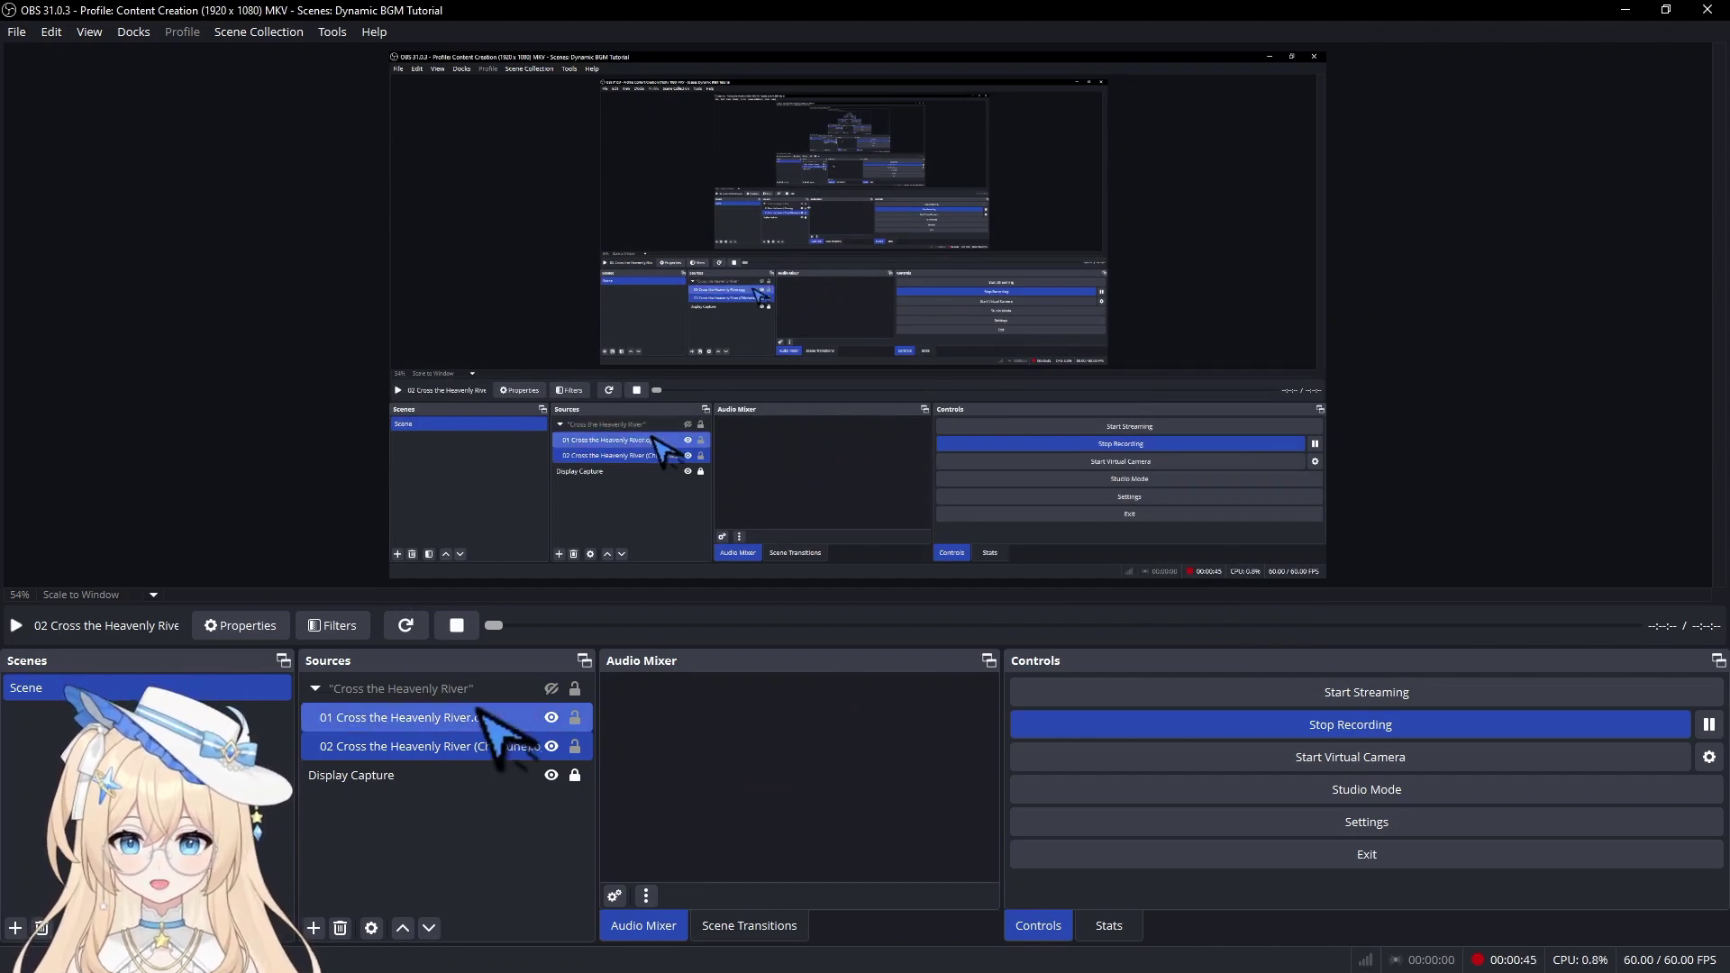
pyautogui.doubleClick(372, 718)
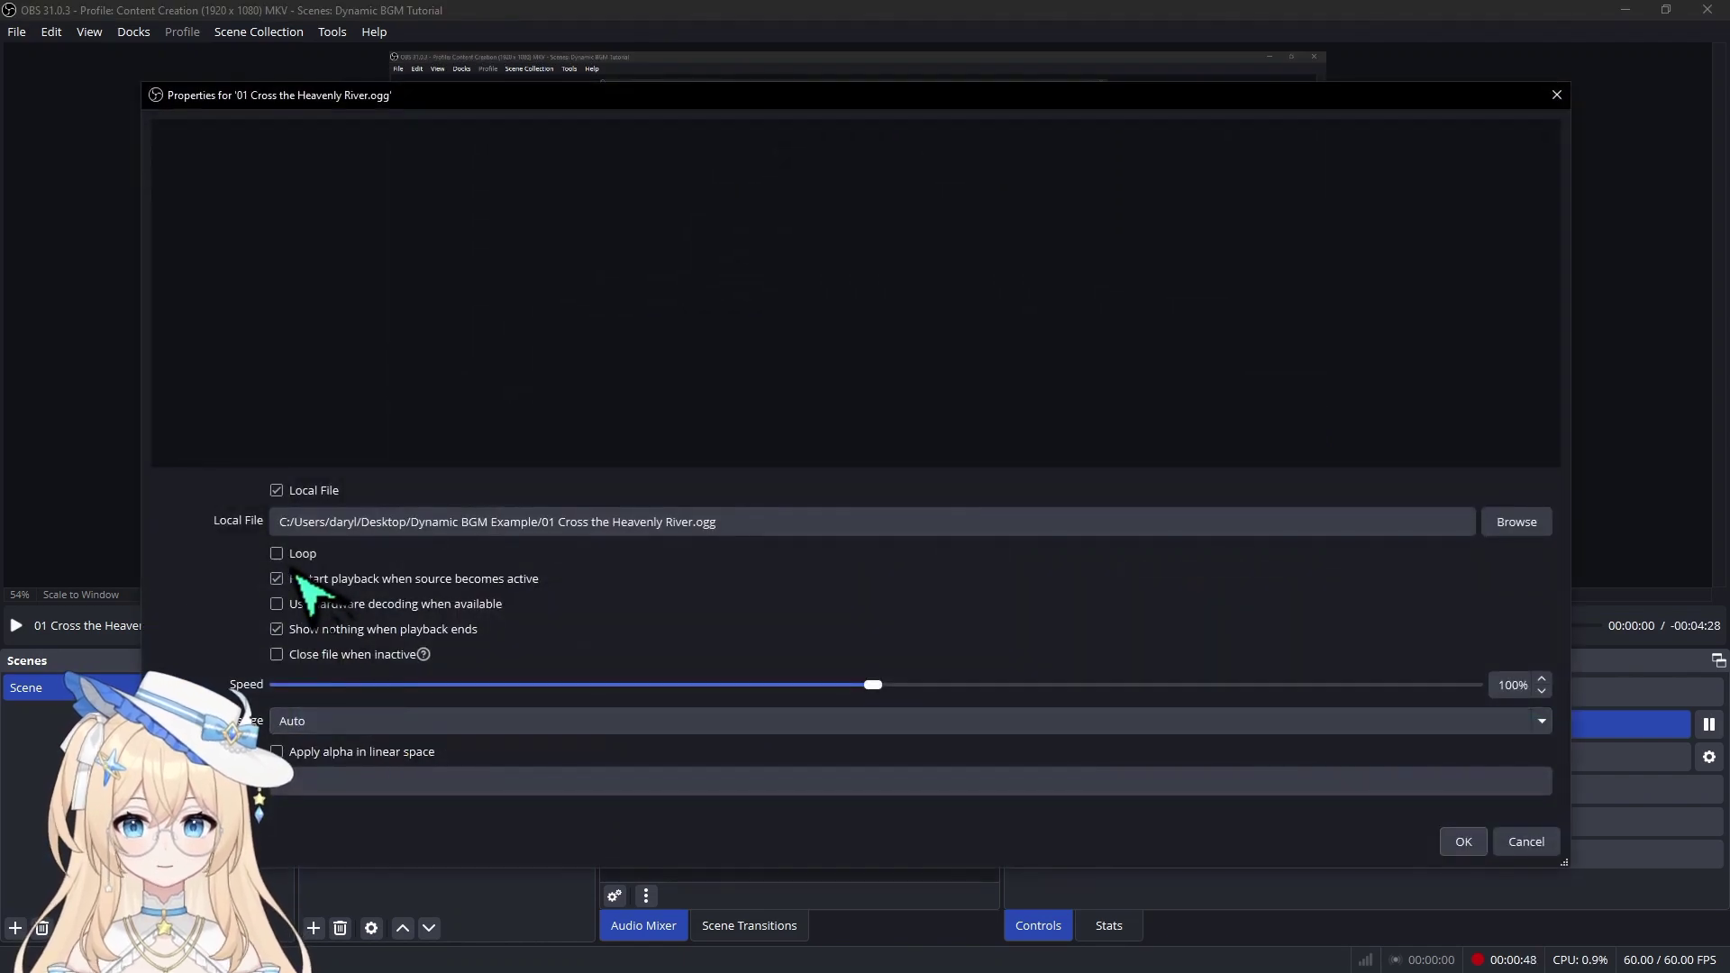
pyautogui.click(278, 553)
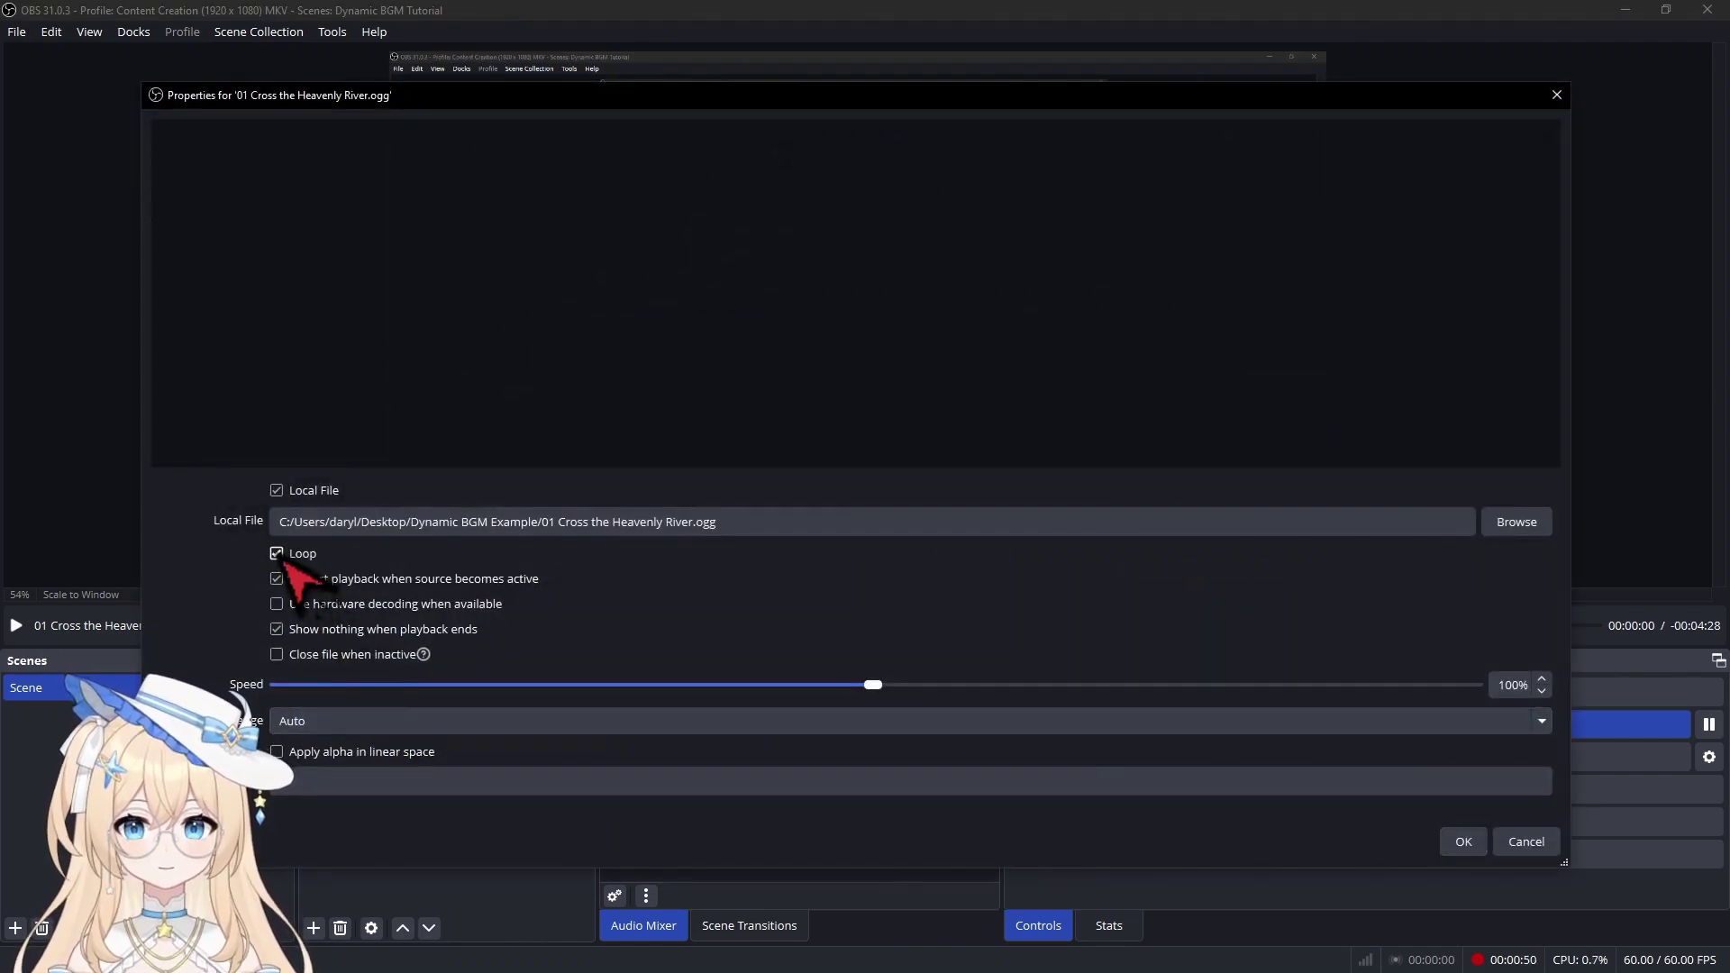
pyautogui.click(1464, 842)
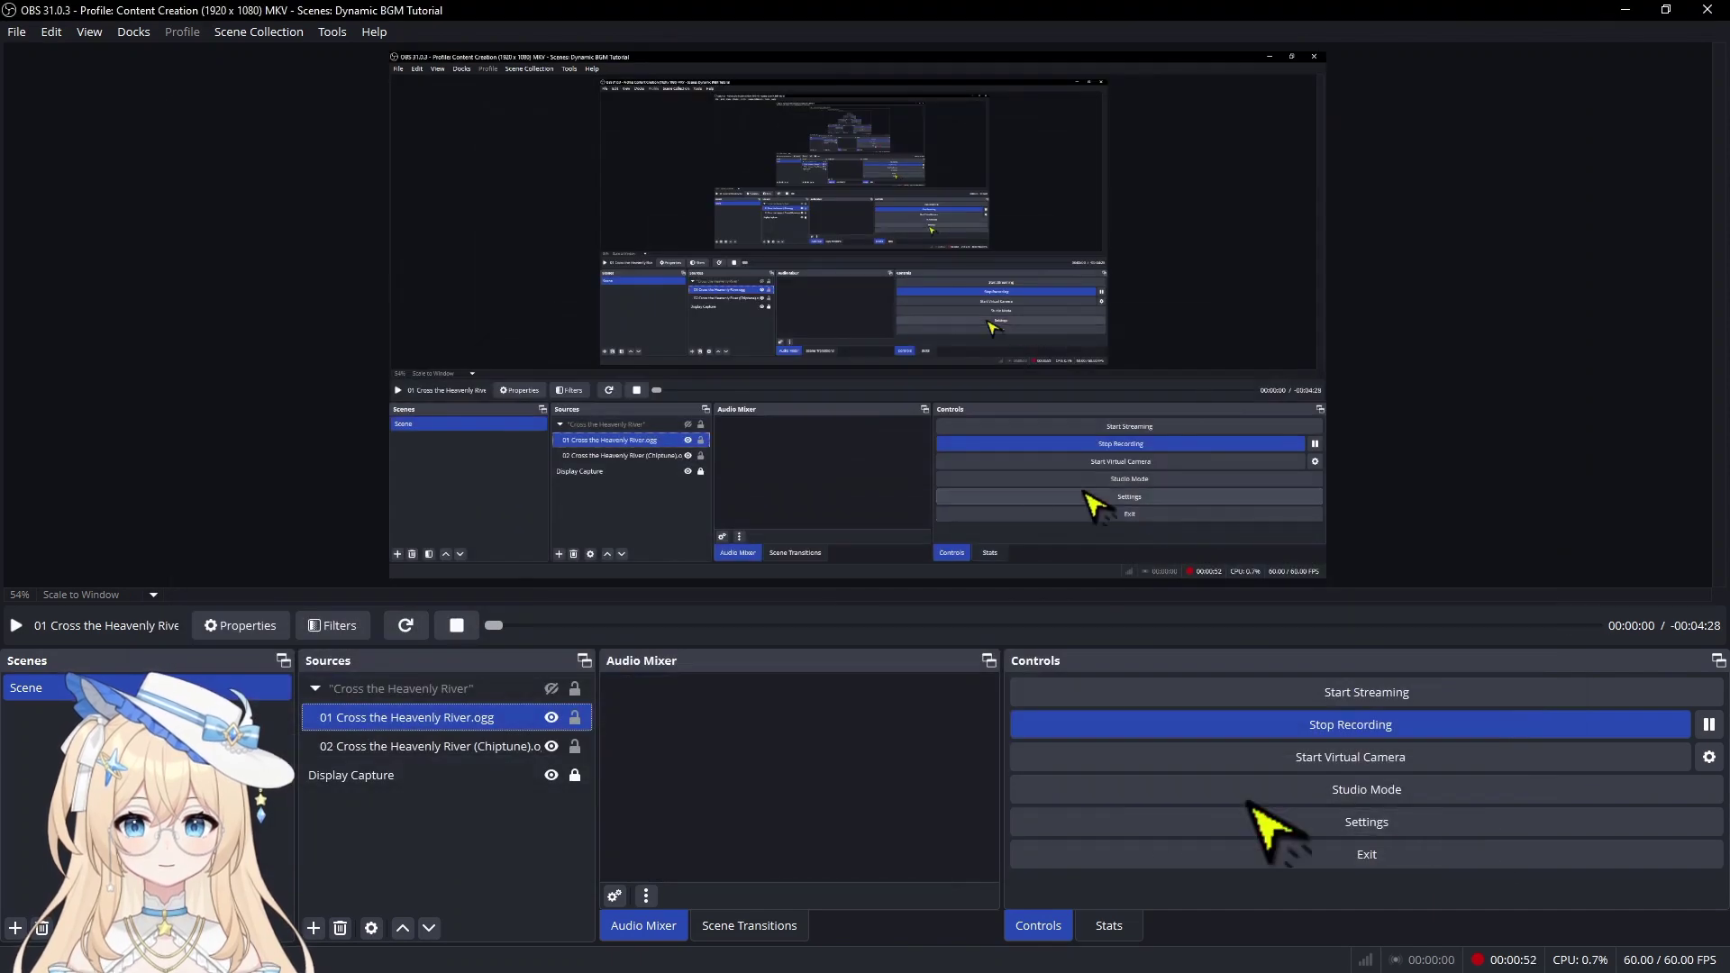
pyautogui.doubleClick(464, 748)
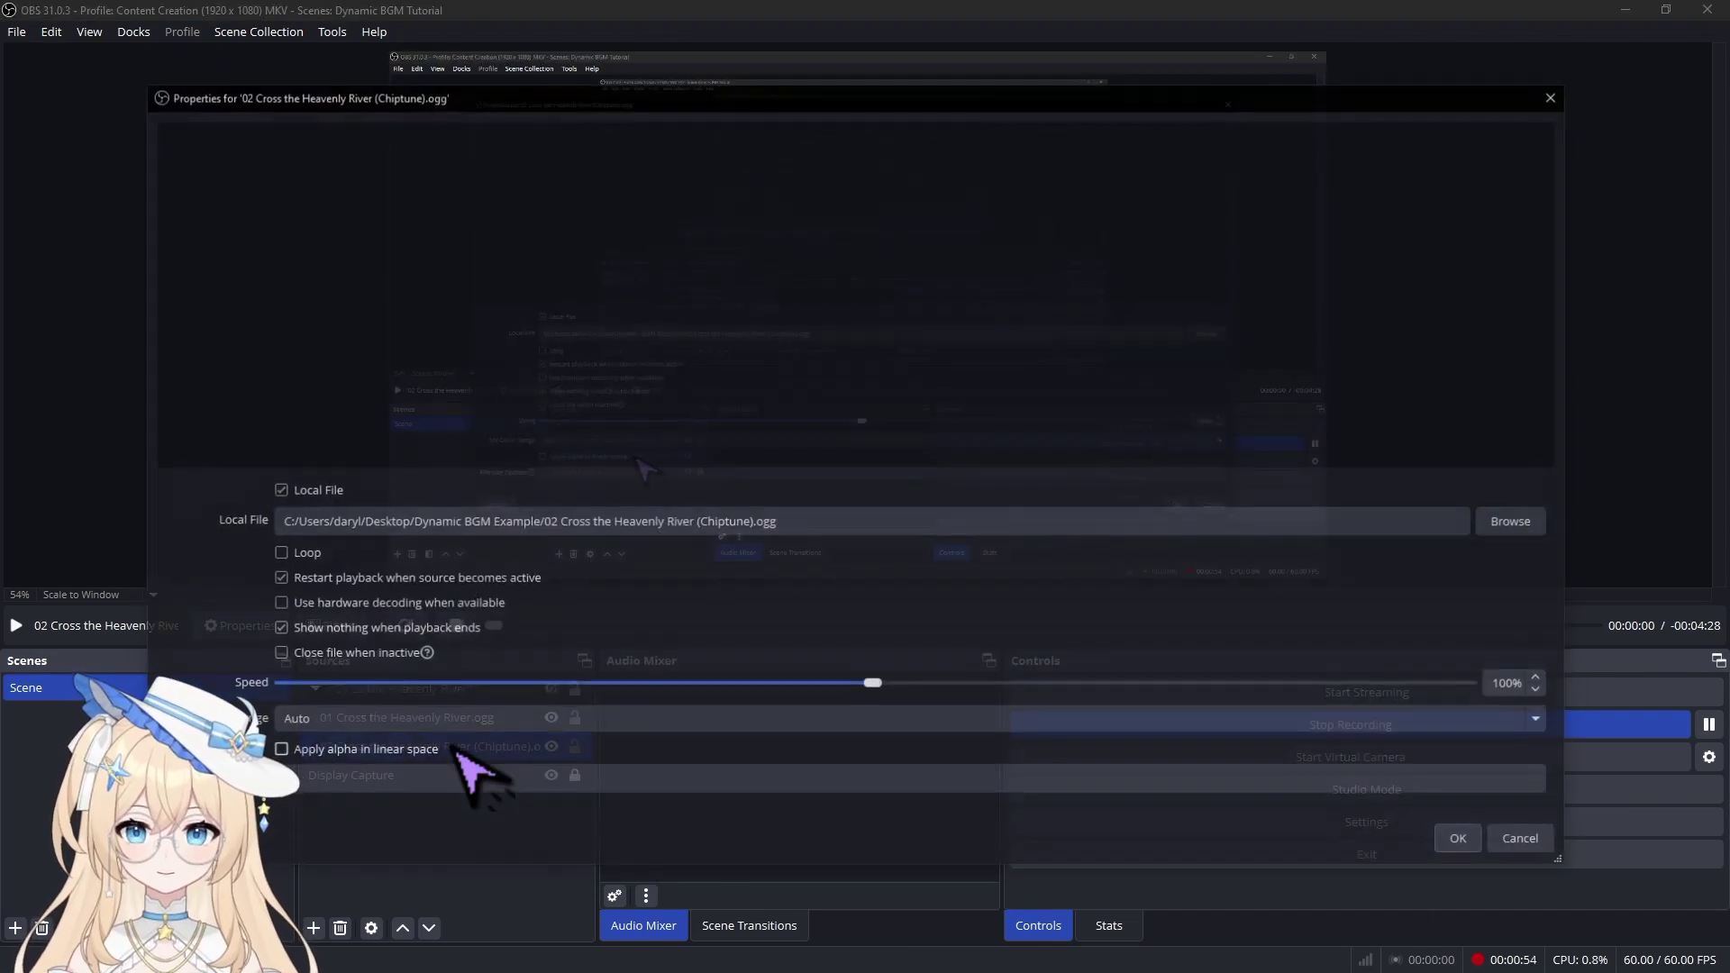
pyautogui.click(280, 552)
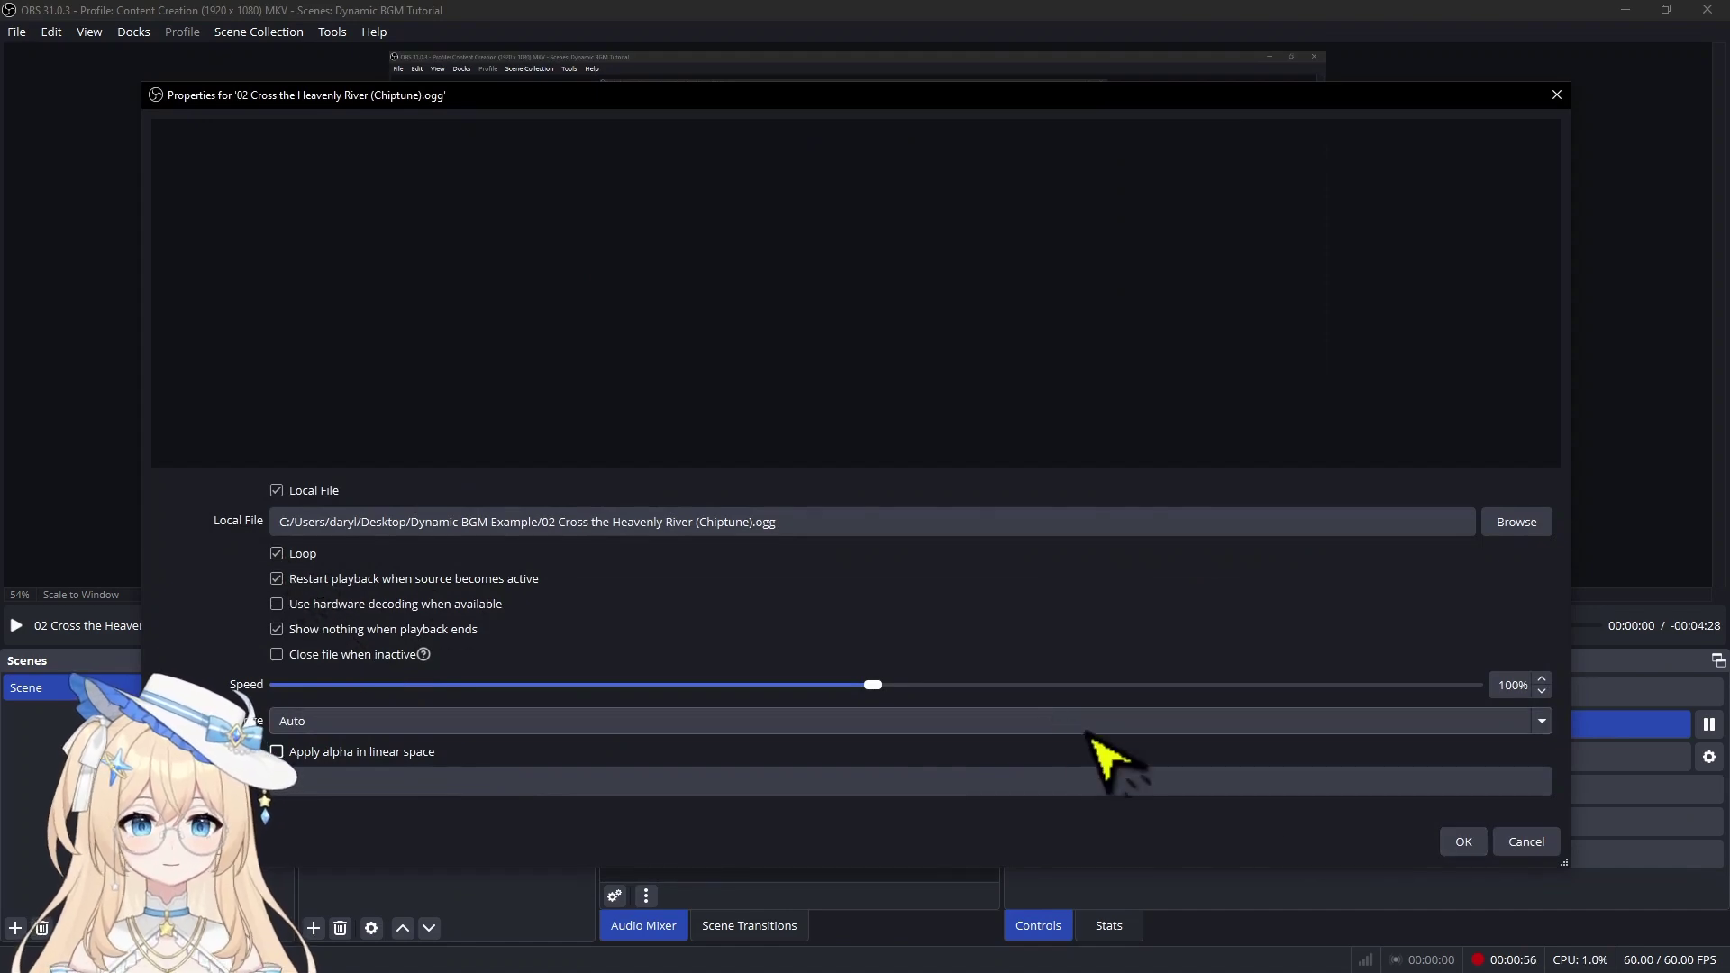
pyautogui.click(1463, 842)
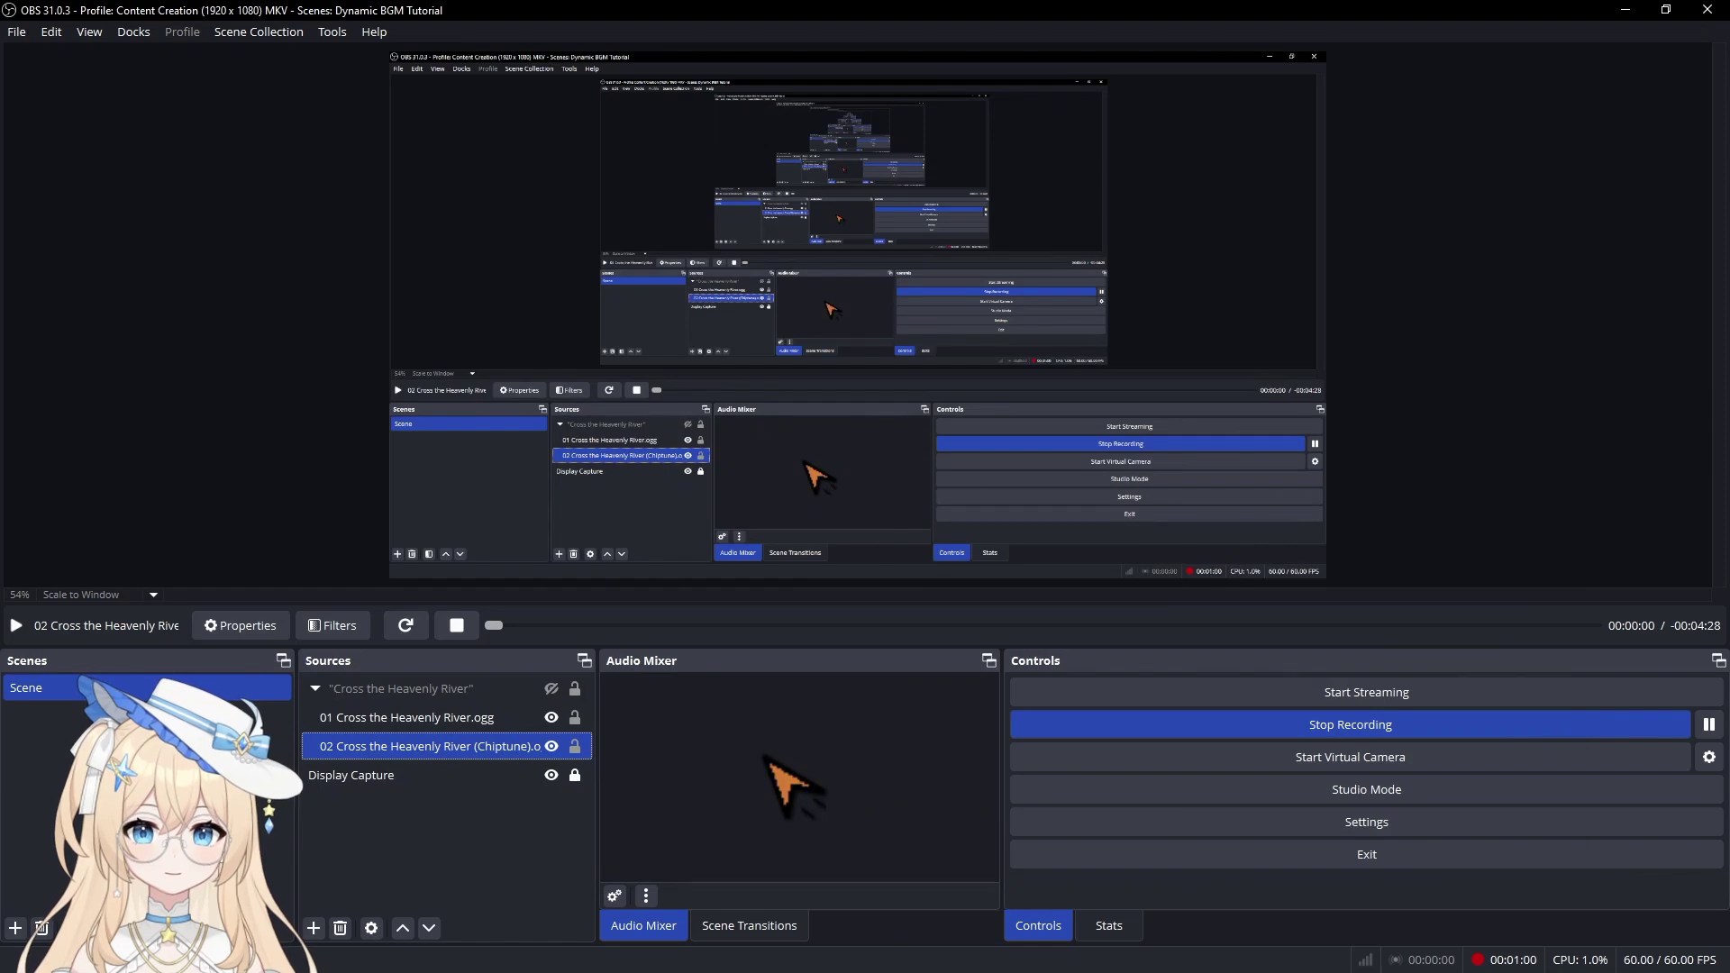
# Add a Move Value filter to the first song source
pyautogui.keyDown('ctrl'); pyautogui.click(565, 718); pyautogui.keyUp('ctrl')
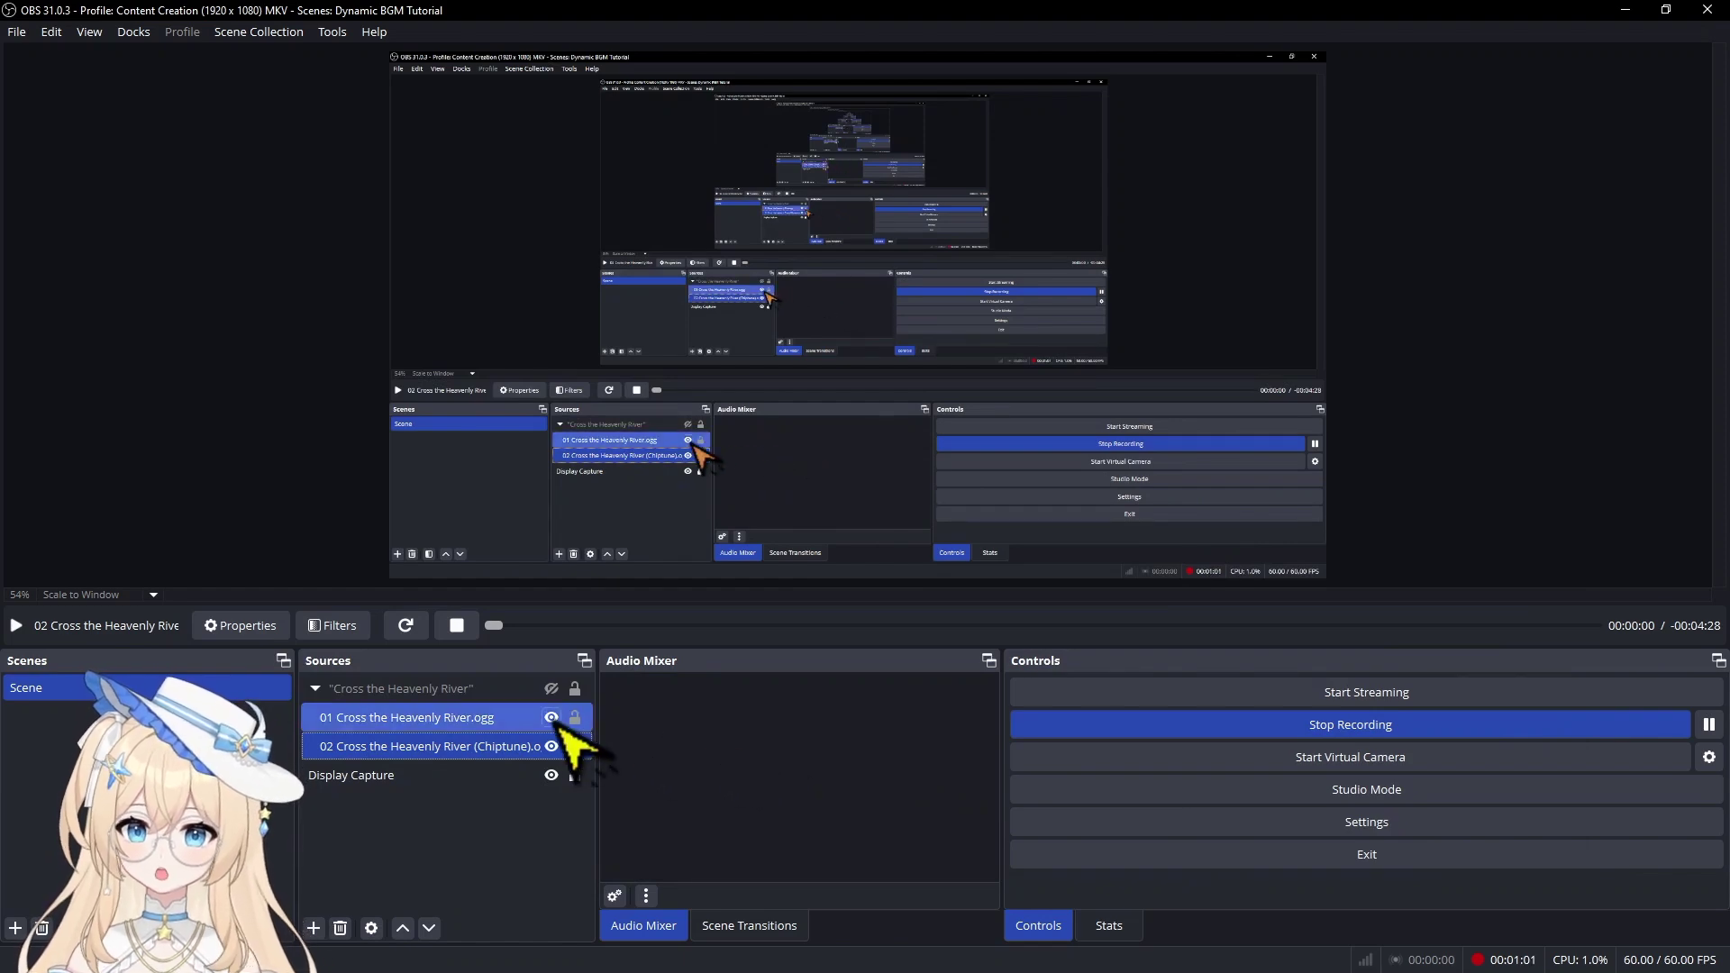
pyautogui.click(427, 722)
pyautogui.rightClick(429, 721)
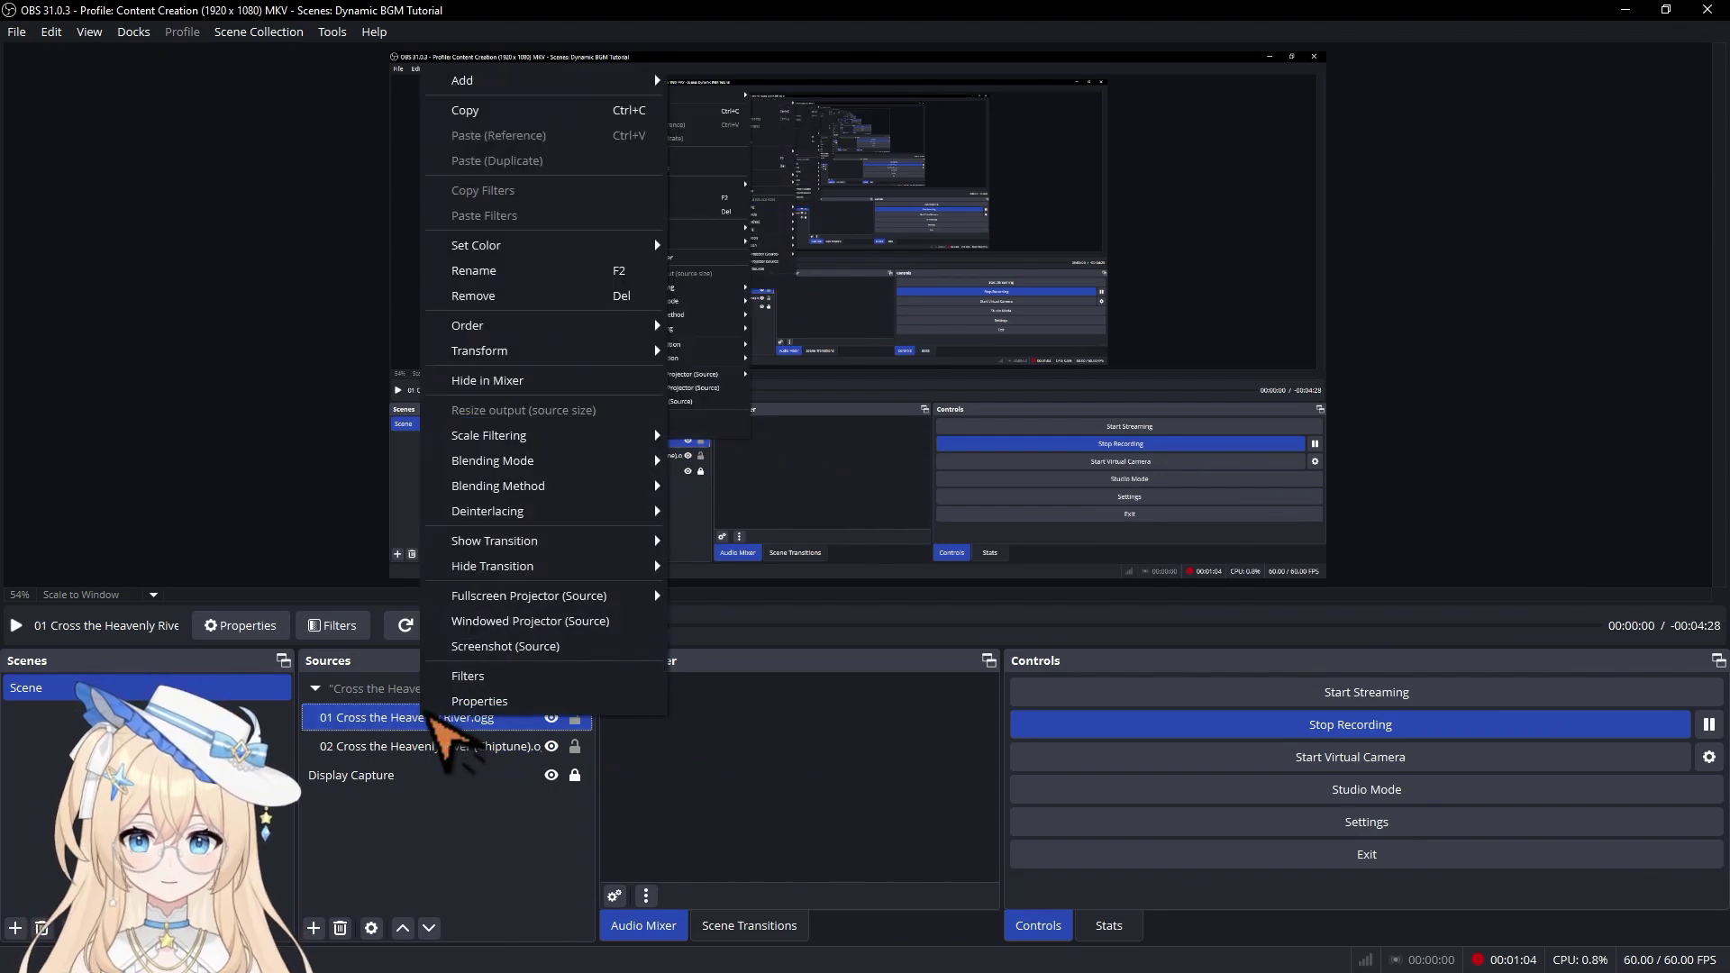
pyautogui.click(498, 677)
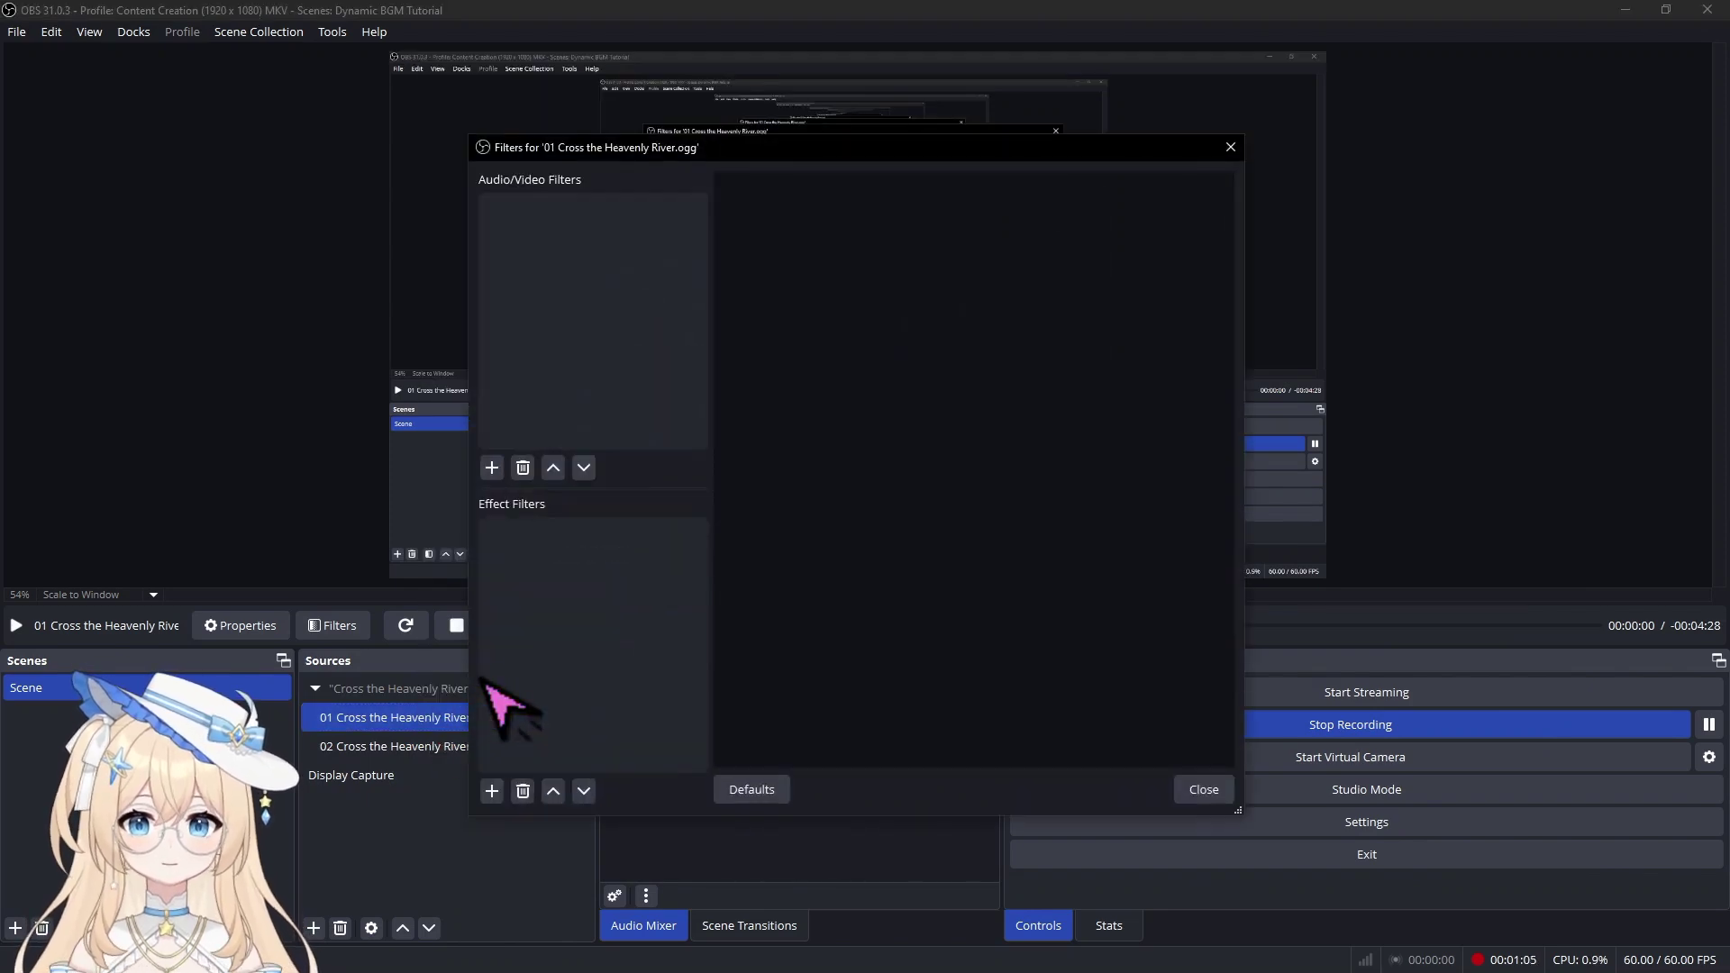
pyautogui.click(501, 469)
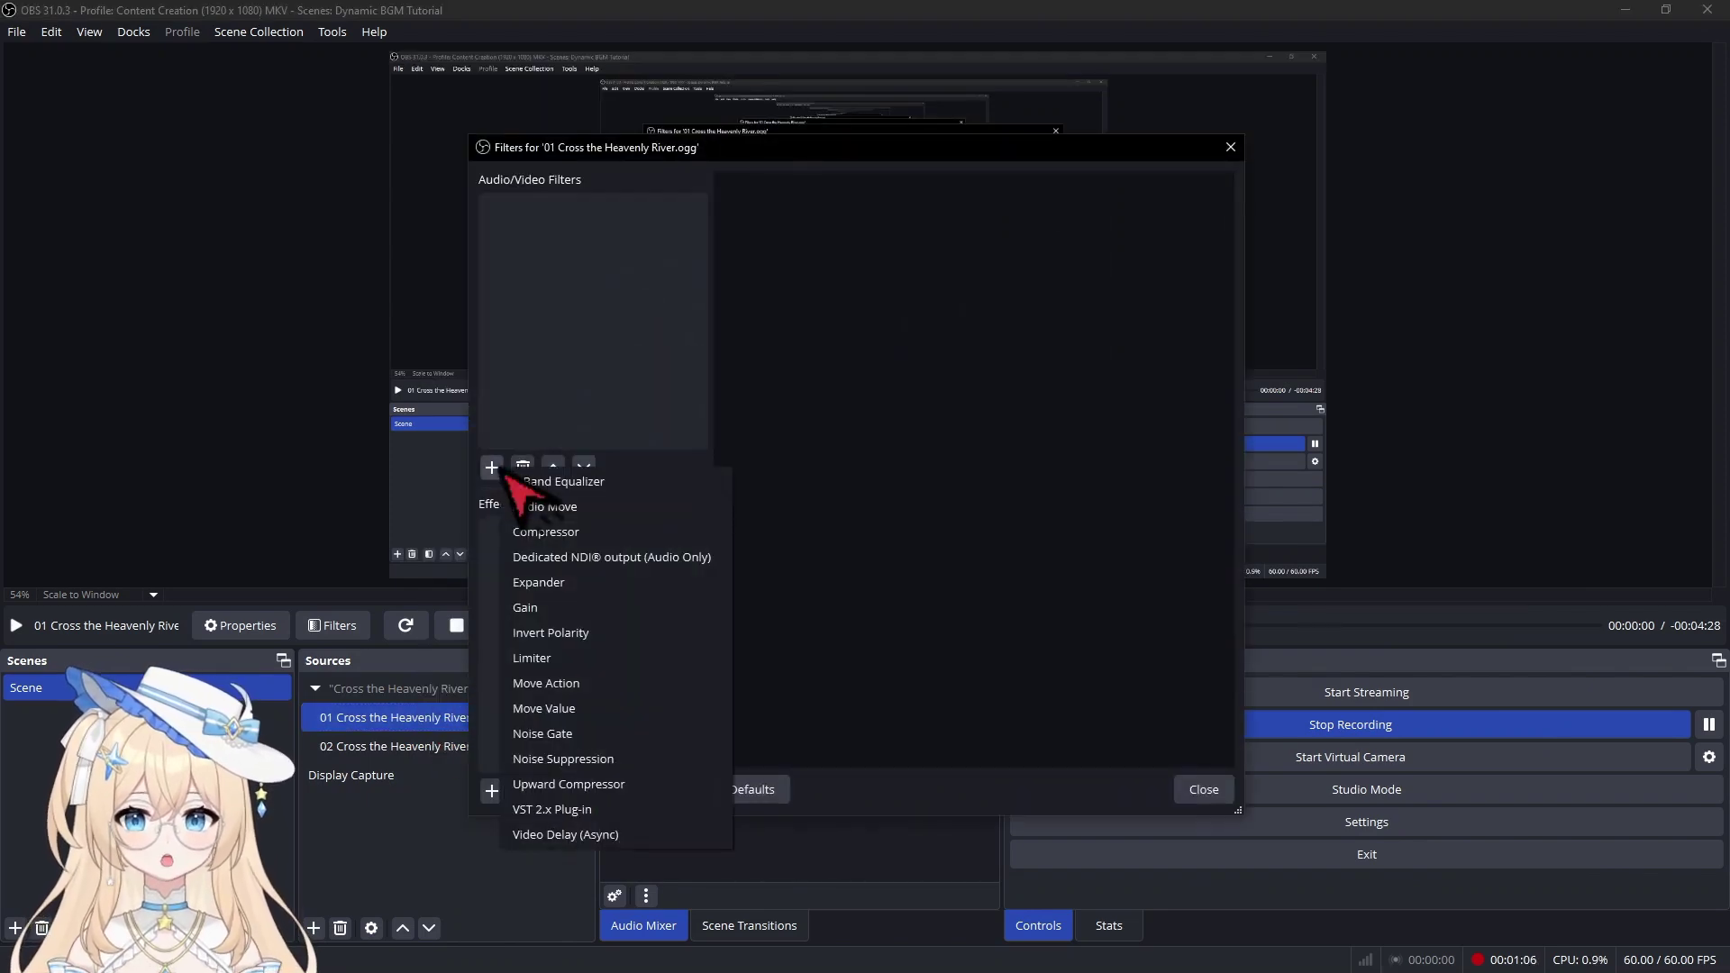
pyautogui.click(564, 718)
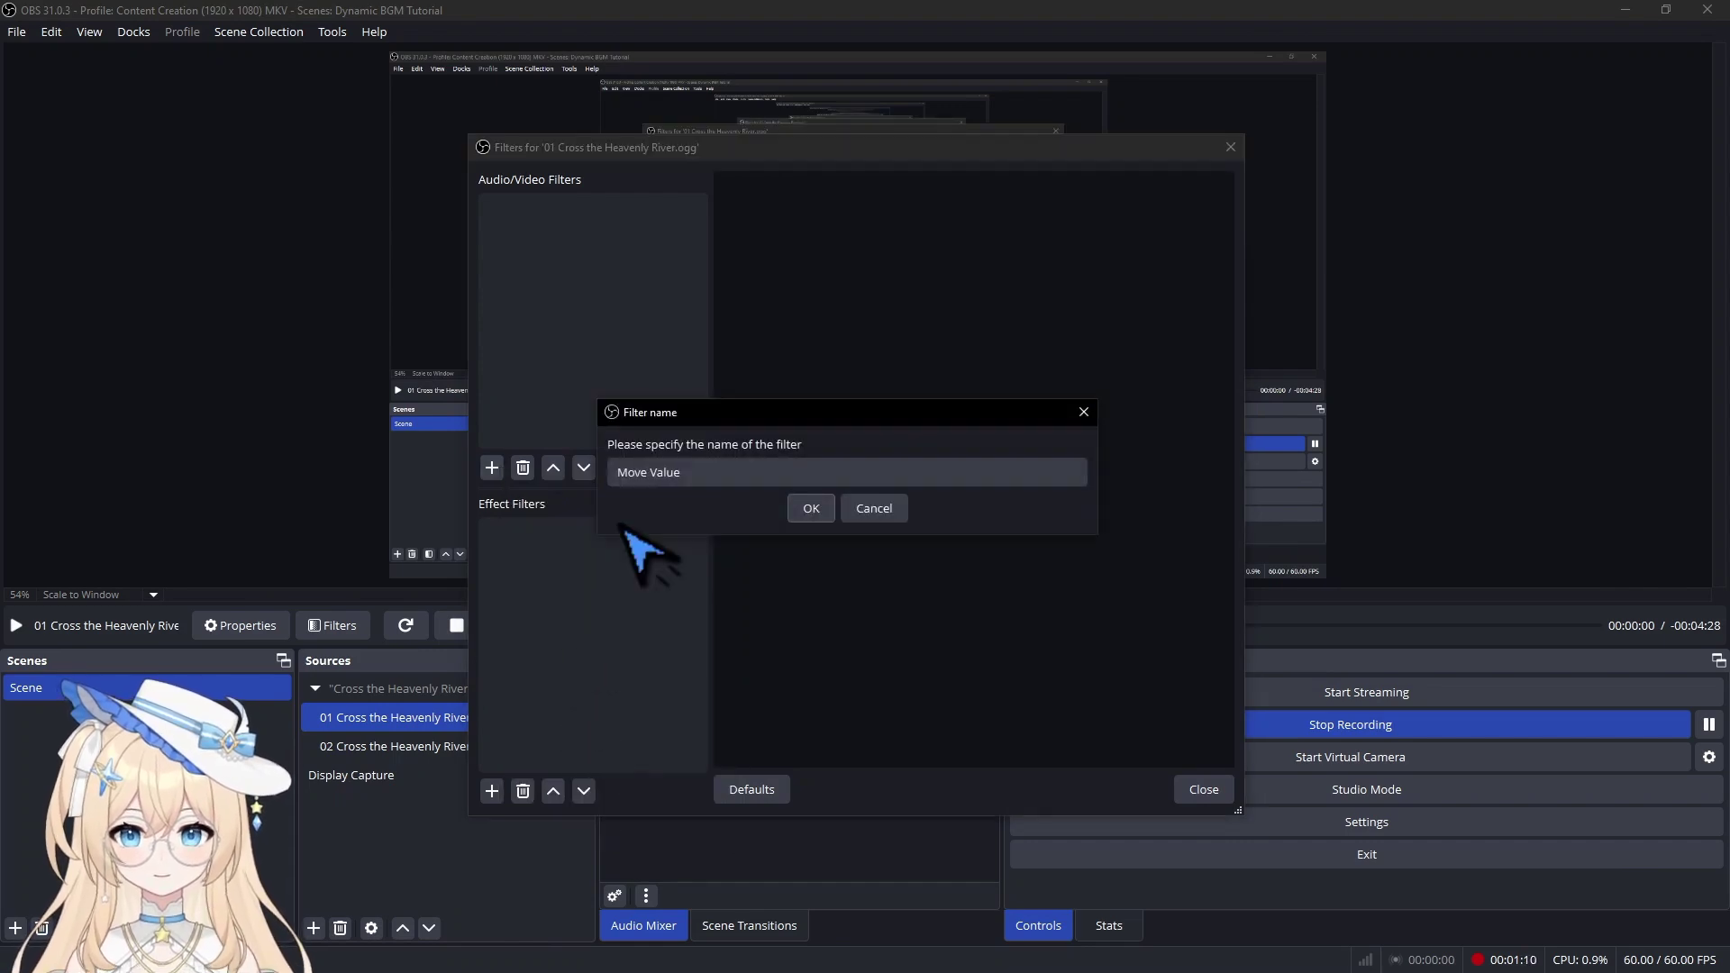
# Name the filter Volume Up and set it to move Source volume to 25% over 1000ms
pyautogui.click(677, 473)
pyautogui.hotkey('ctrl', 'a')
pyautogui.write('Vol')
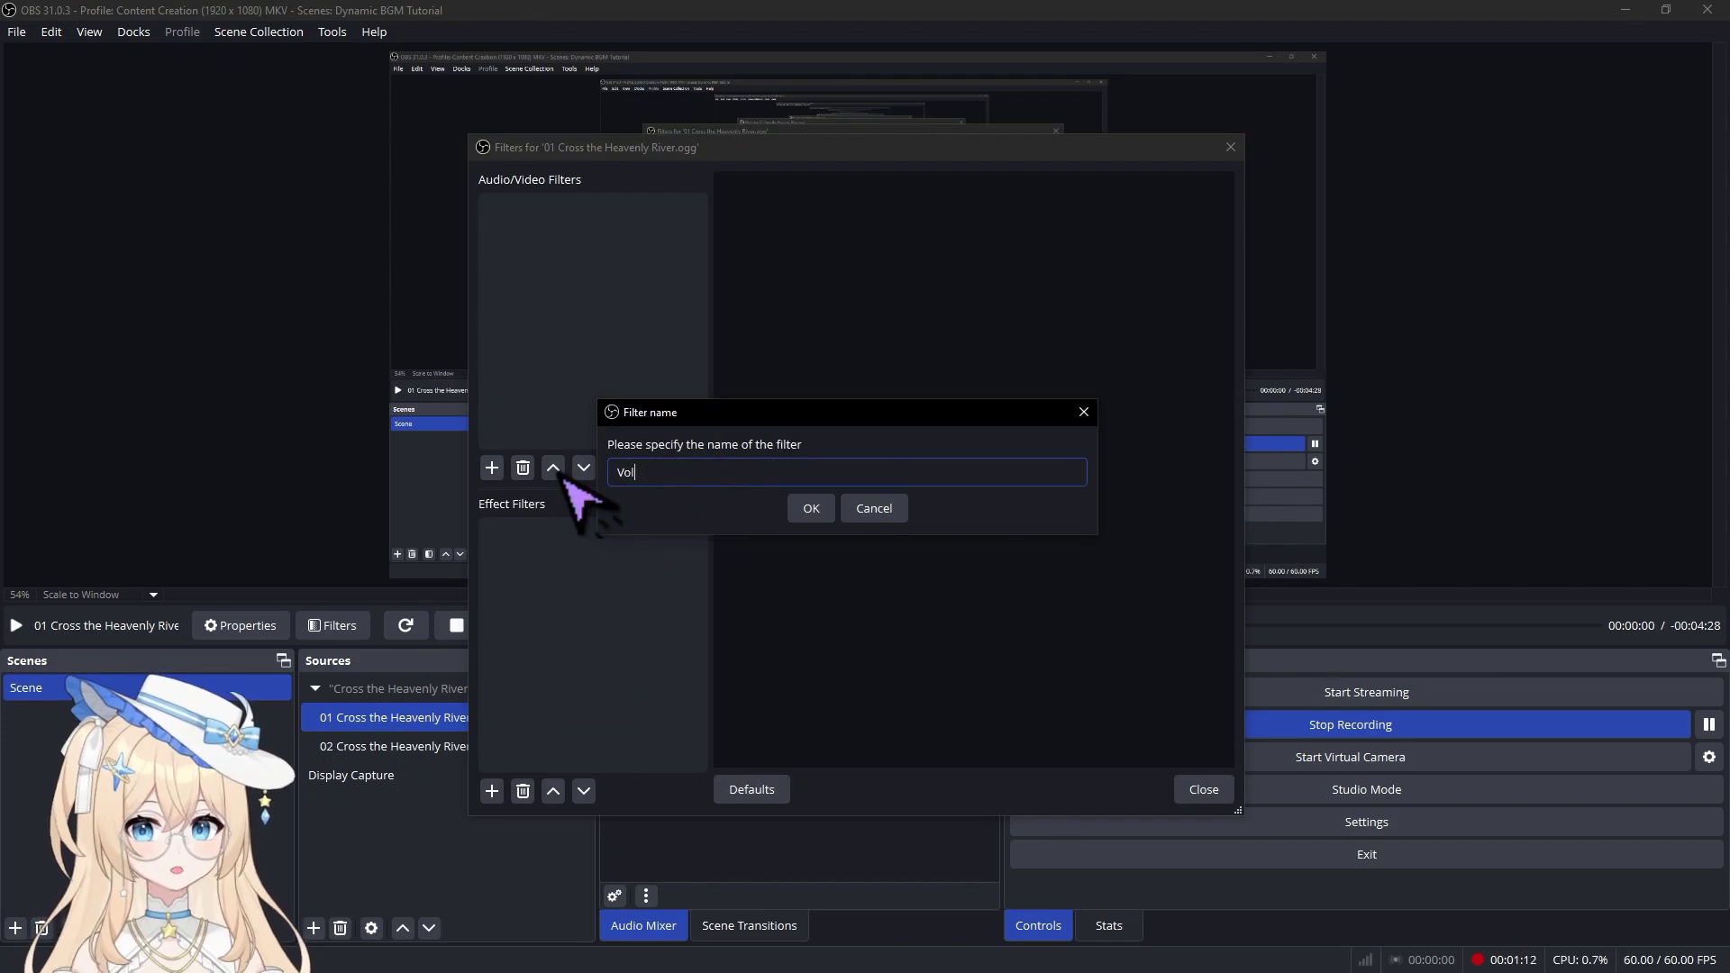
pyautogui.write('ume Up')
pyautogui.press('Return')
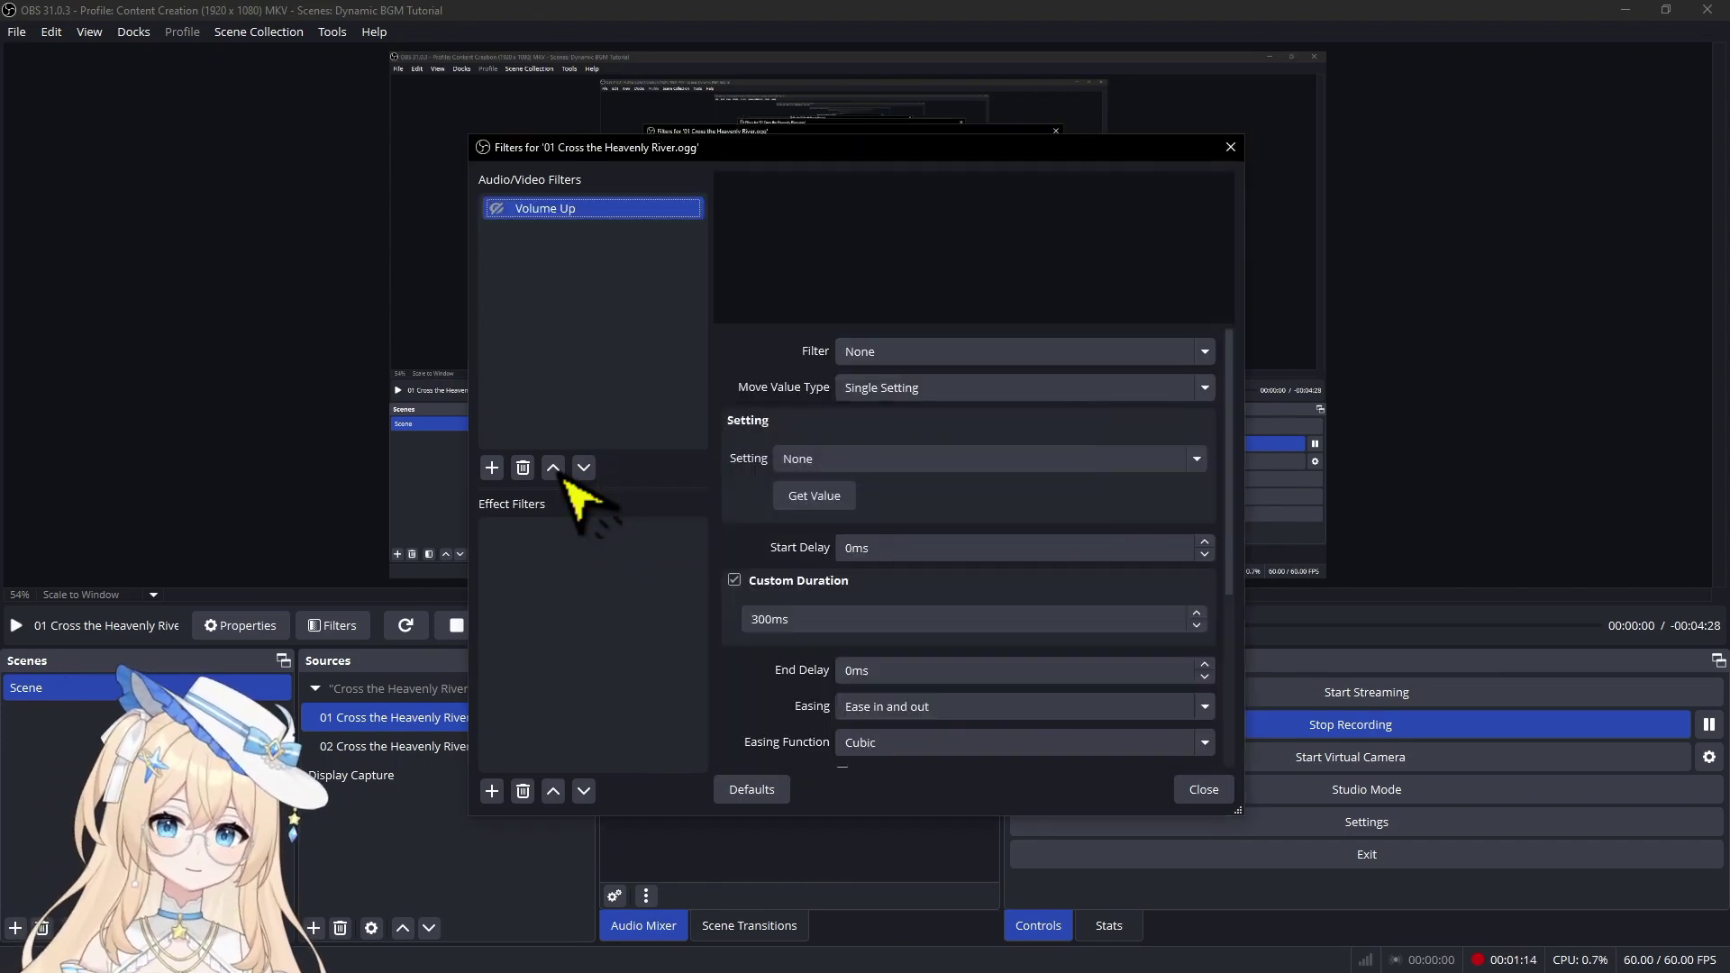
pyautogui.click(840, 461)
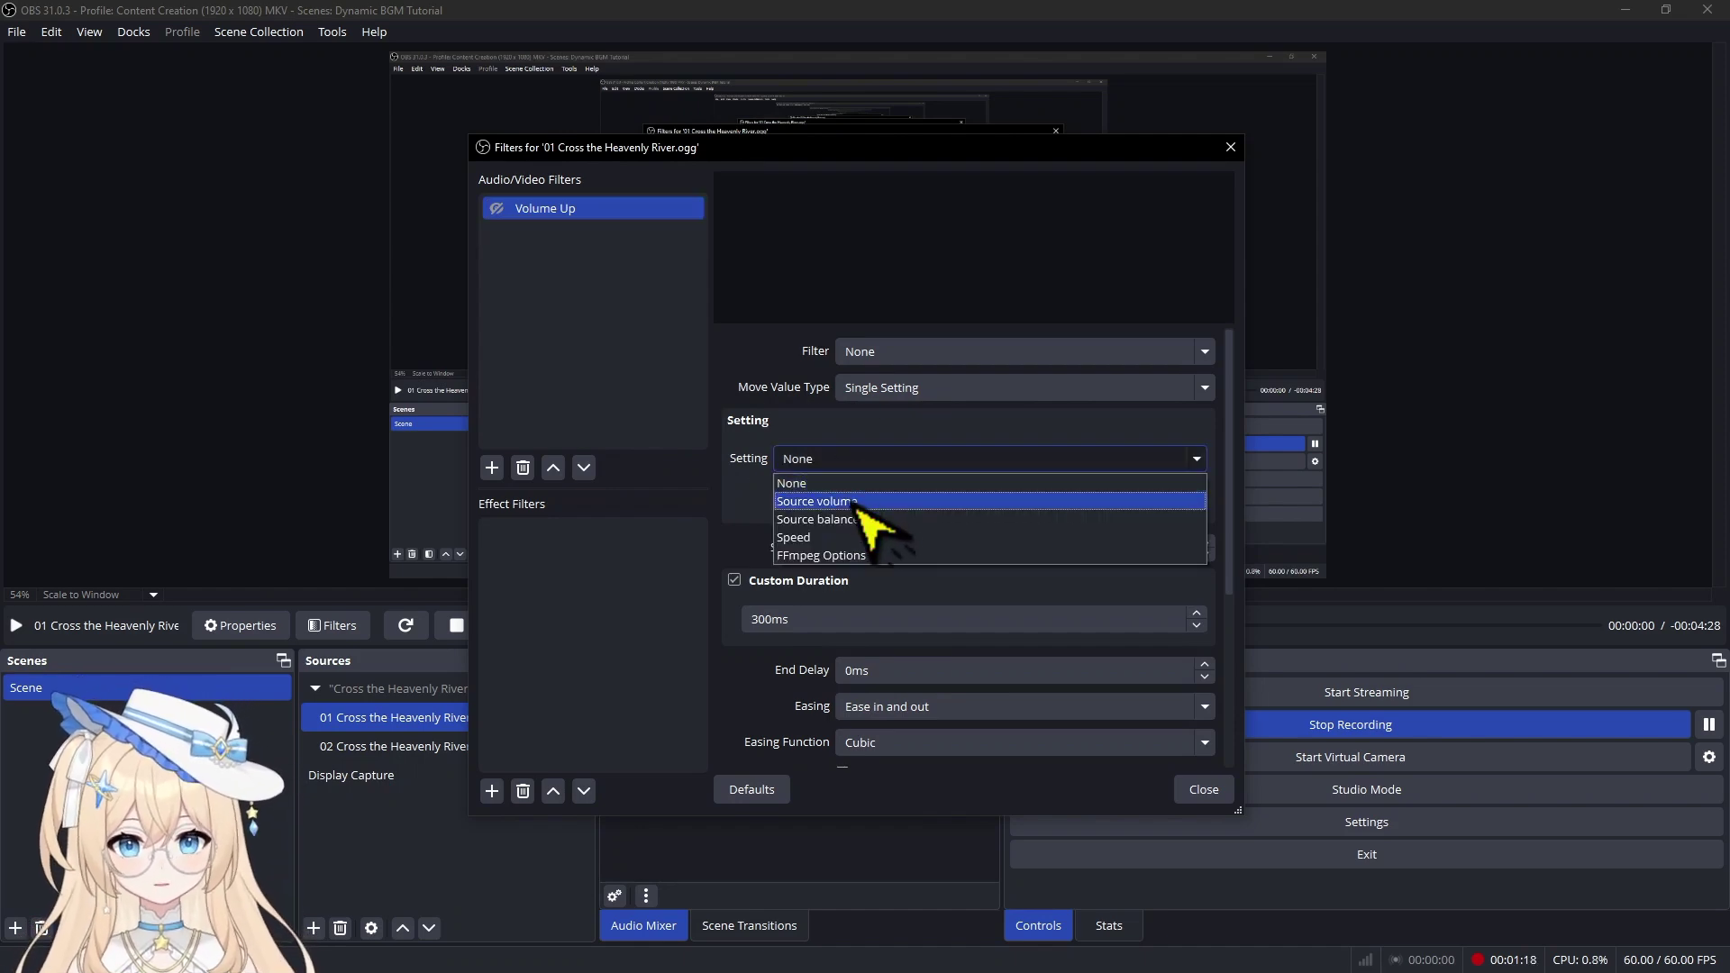
pyautogui.click(846, 499)
pyautogui.click(845, 496)
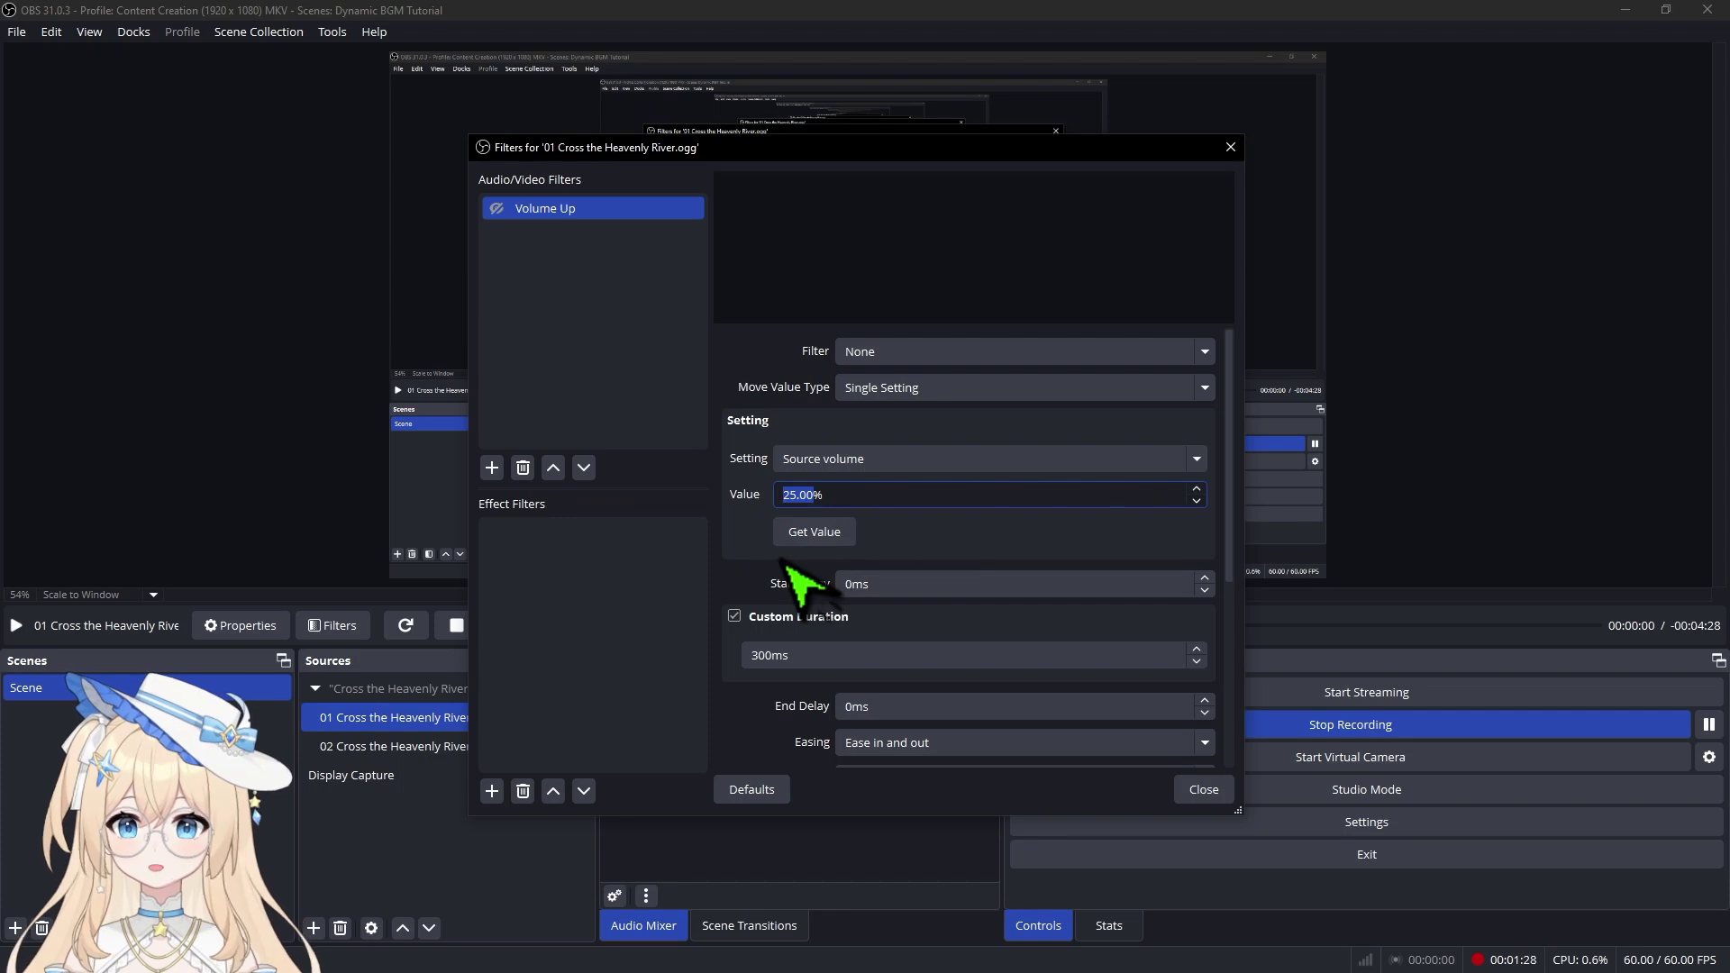
pyautogui.click(825, 655)
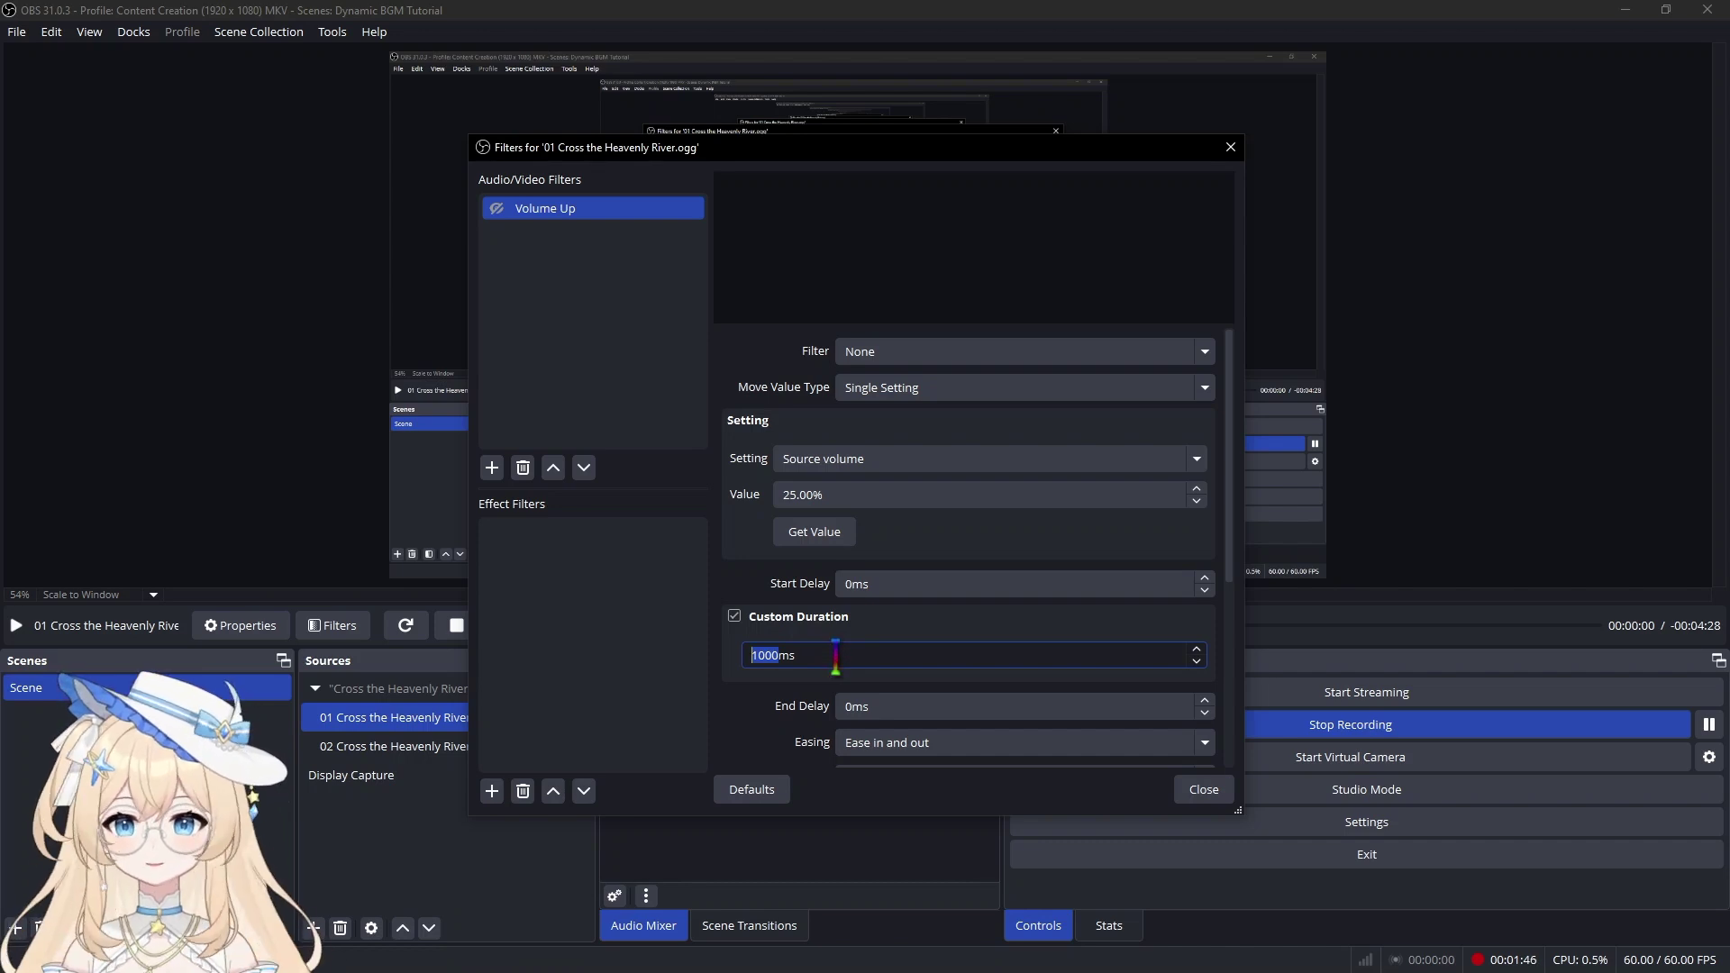
# Duplicate the Volume Up filter and rename the copy Volume Down
pyautogui.click(577, 215)
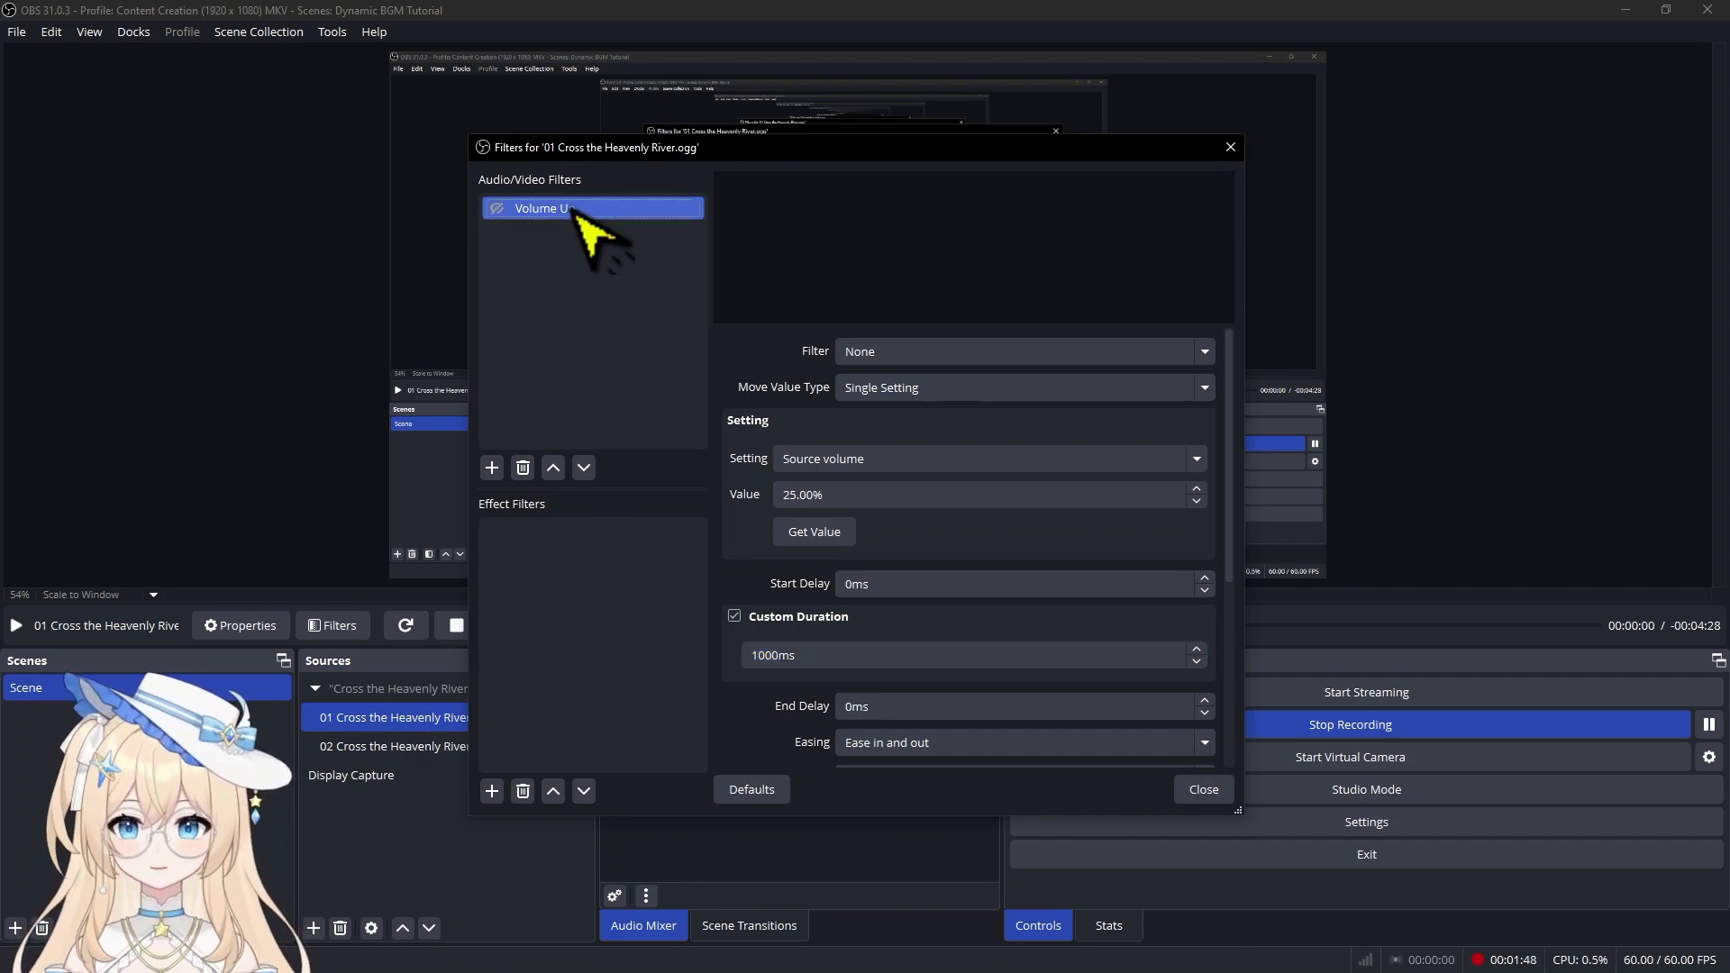
pyautogui.rightClick(574, 210)
pyautogui.click(644, 254)
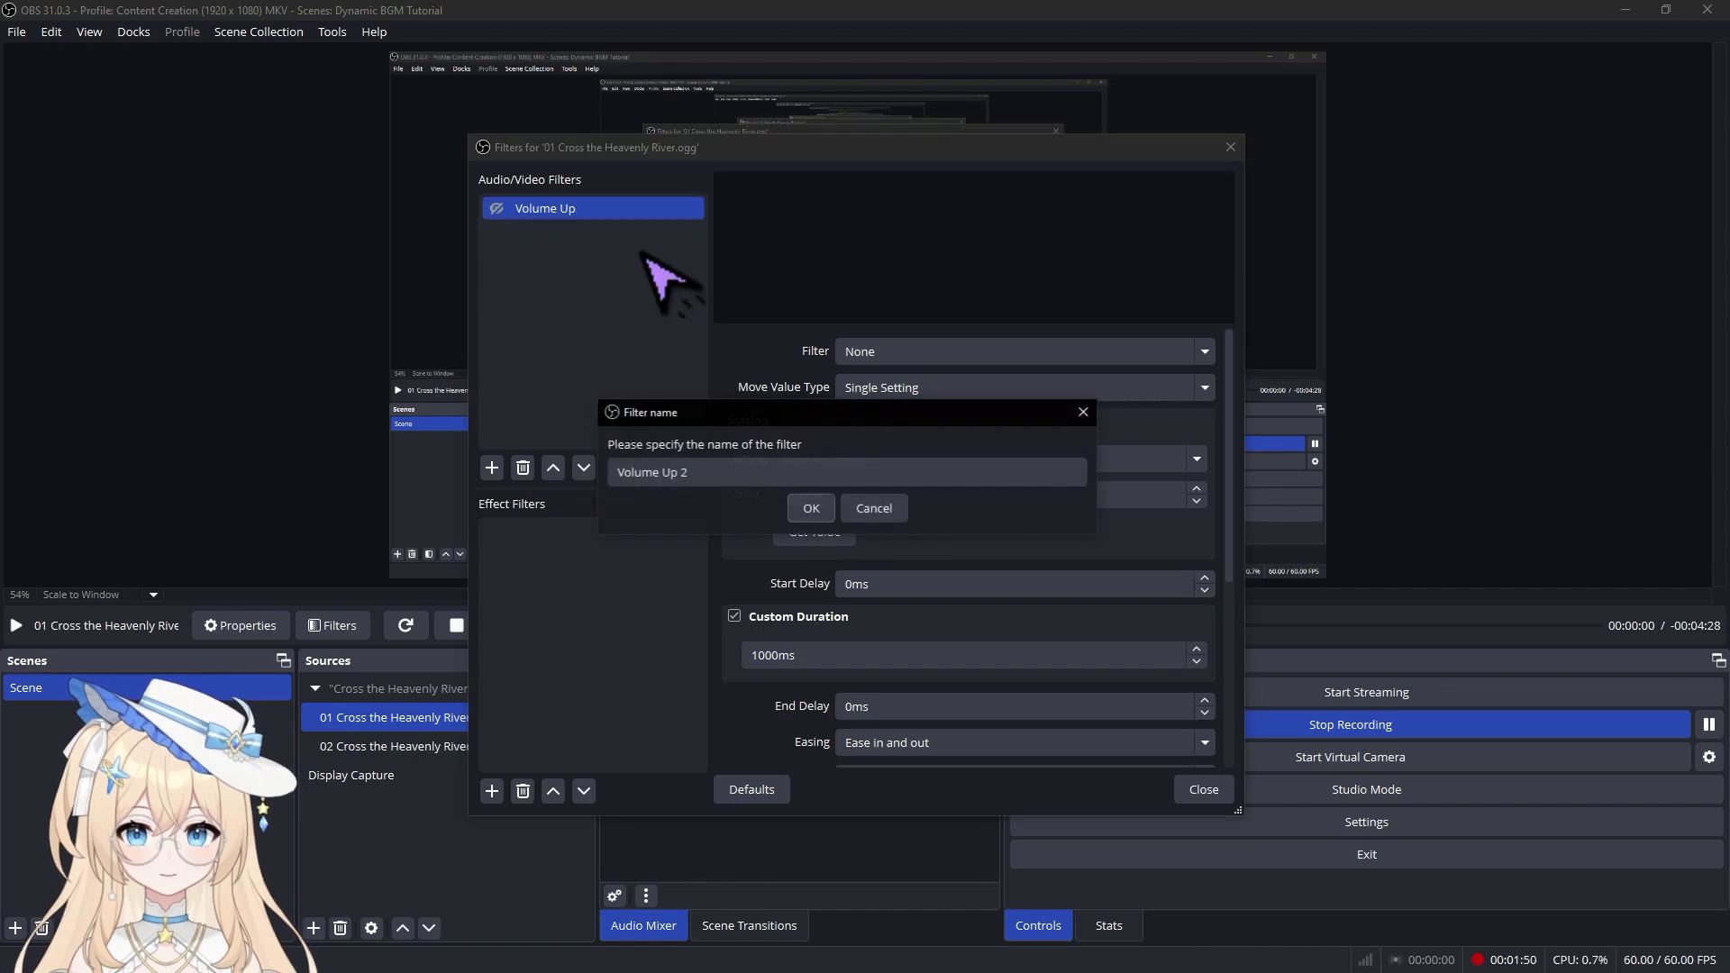
pyautogui.moveTo(664, 473); pyautogui.dragTo(787, 479)
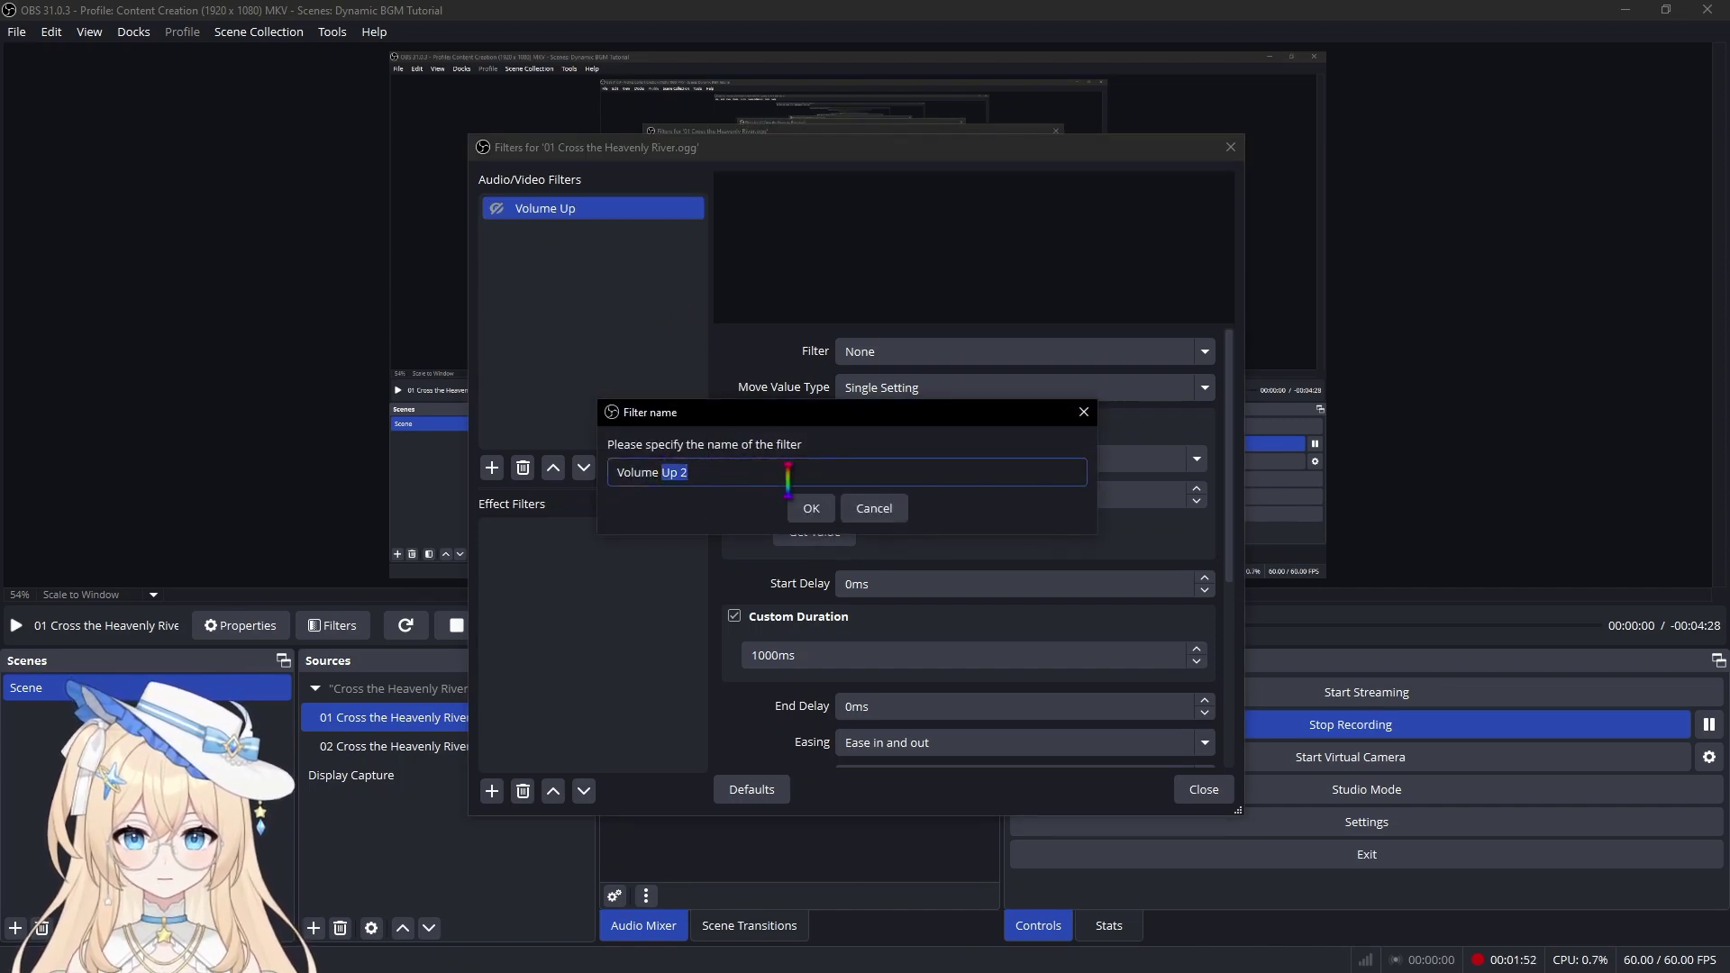
pyautogui.write('Down')
pyautogui.press('Return')
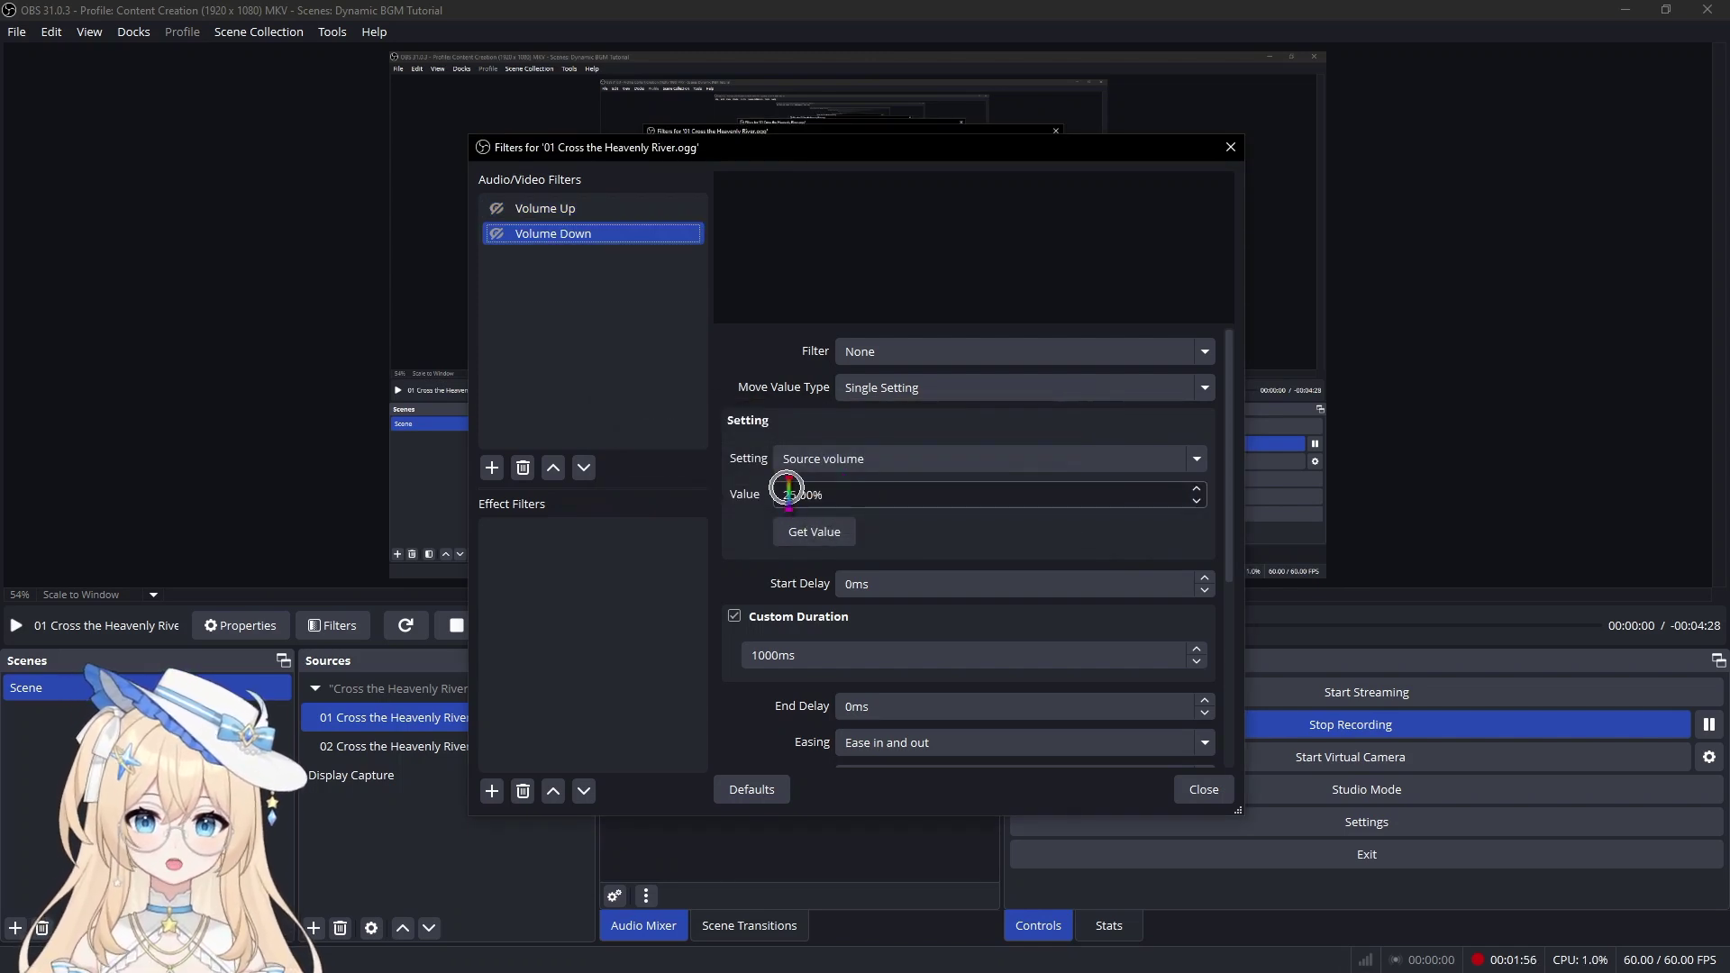
# Set Volume Down's target value to 0% and close the filters window
pyautogui.doubleClick(803, 495)
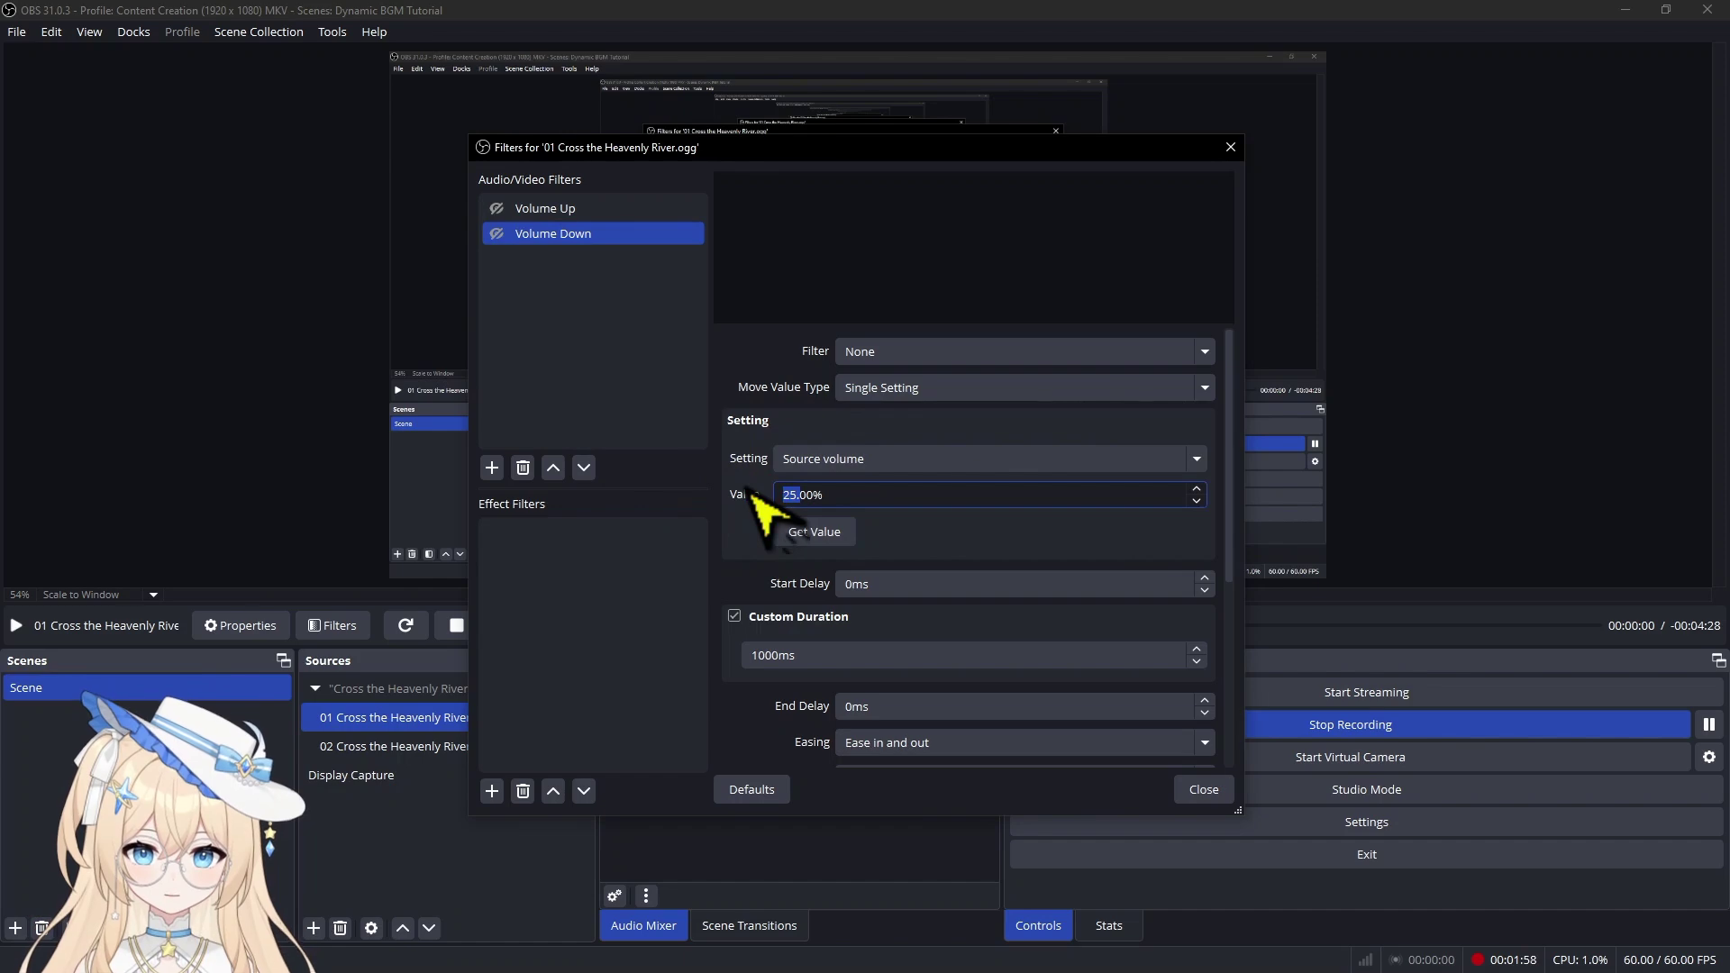
pyautogui.write('0')
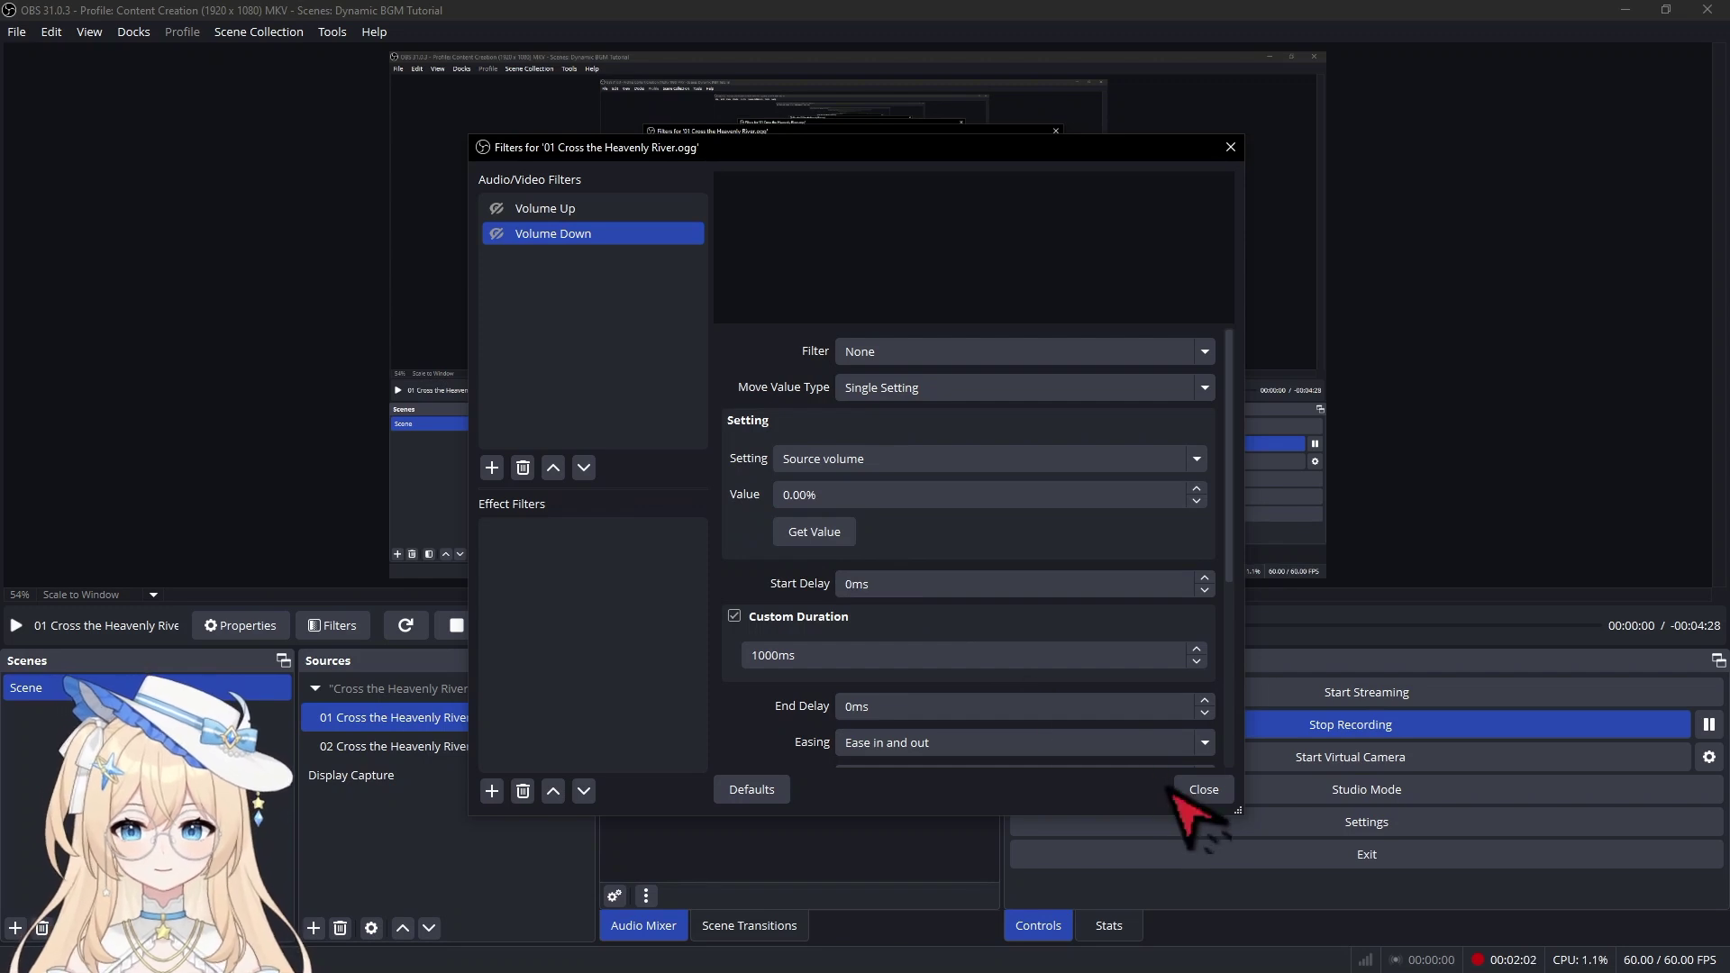
pyautogui.click(1204, 790)
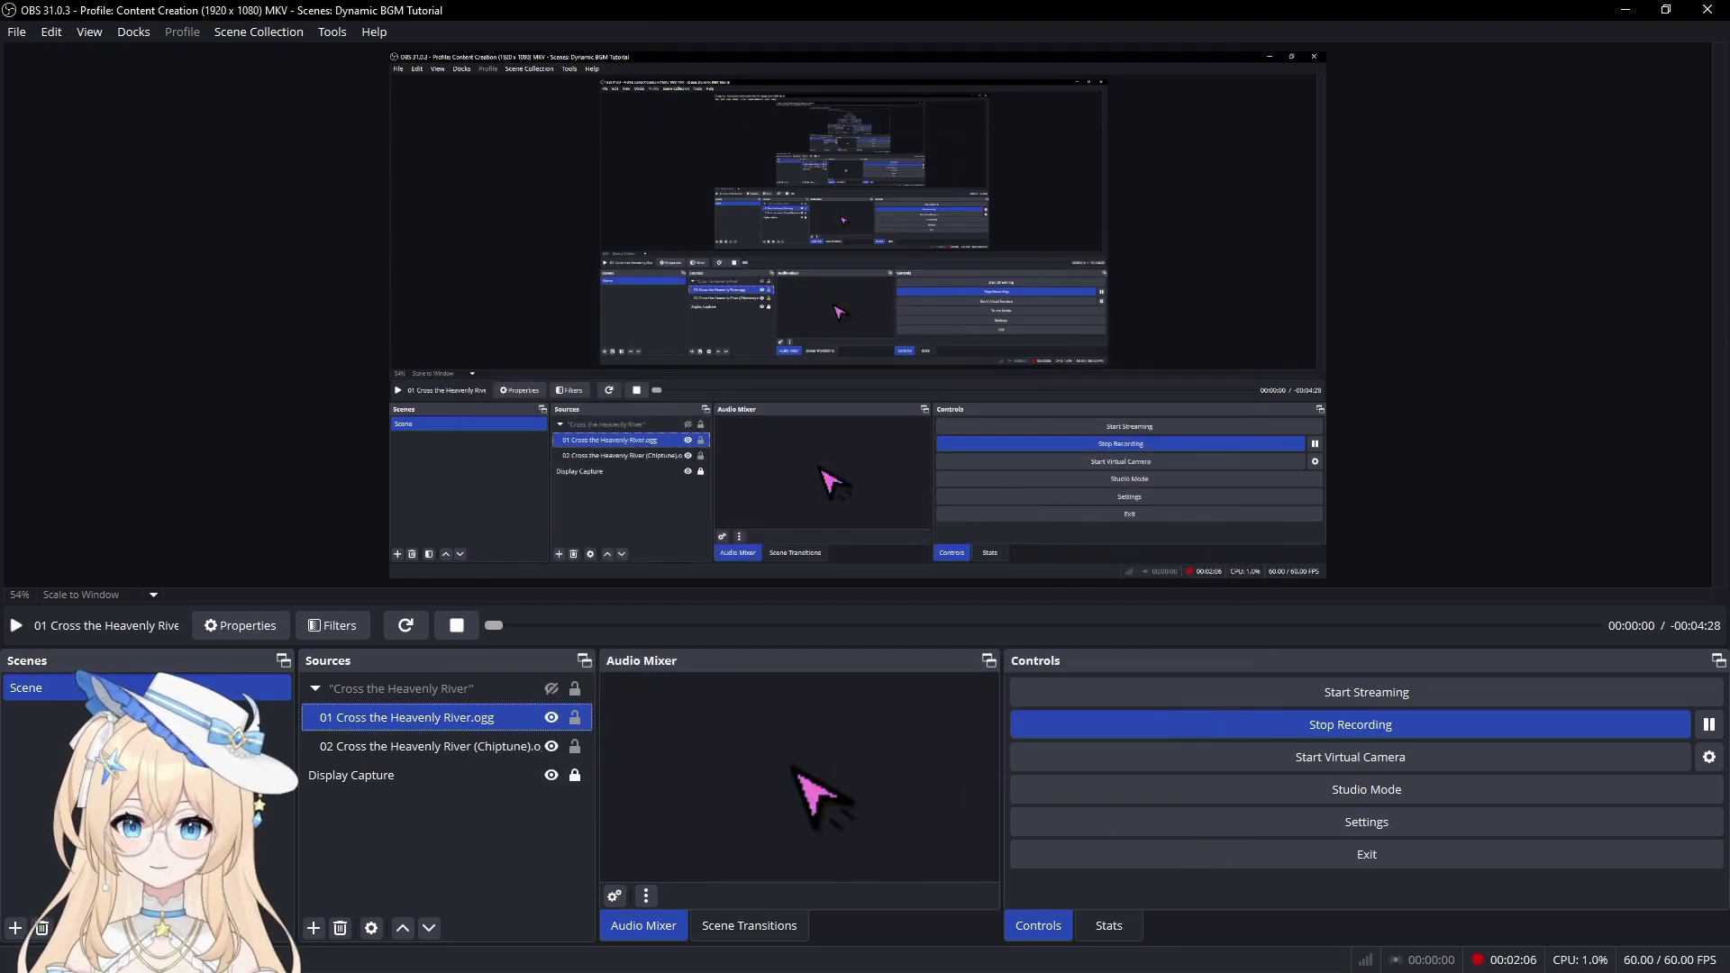
# Add a Move Value filter 'Volume Up' to the Chiptune song, moving Source volume to 25%
pyautogui.keyDown('ctrl'); pyautogui.click(459, 744); pyautogui.keyUp('ctrl')
pyautogui.rightClick(460, 744)
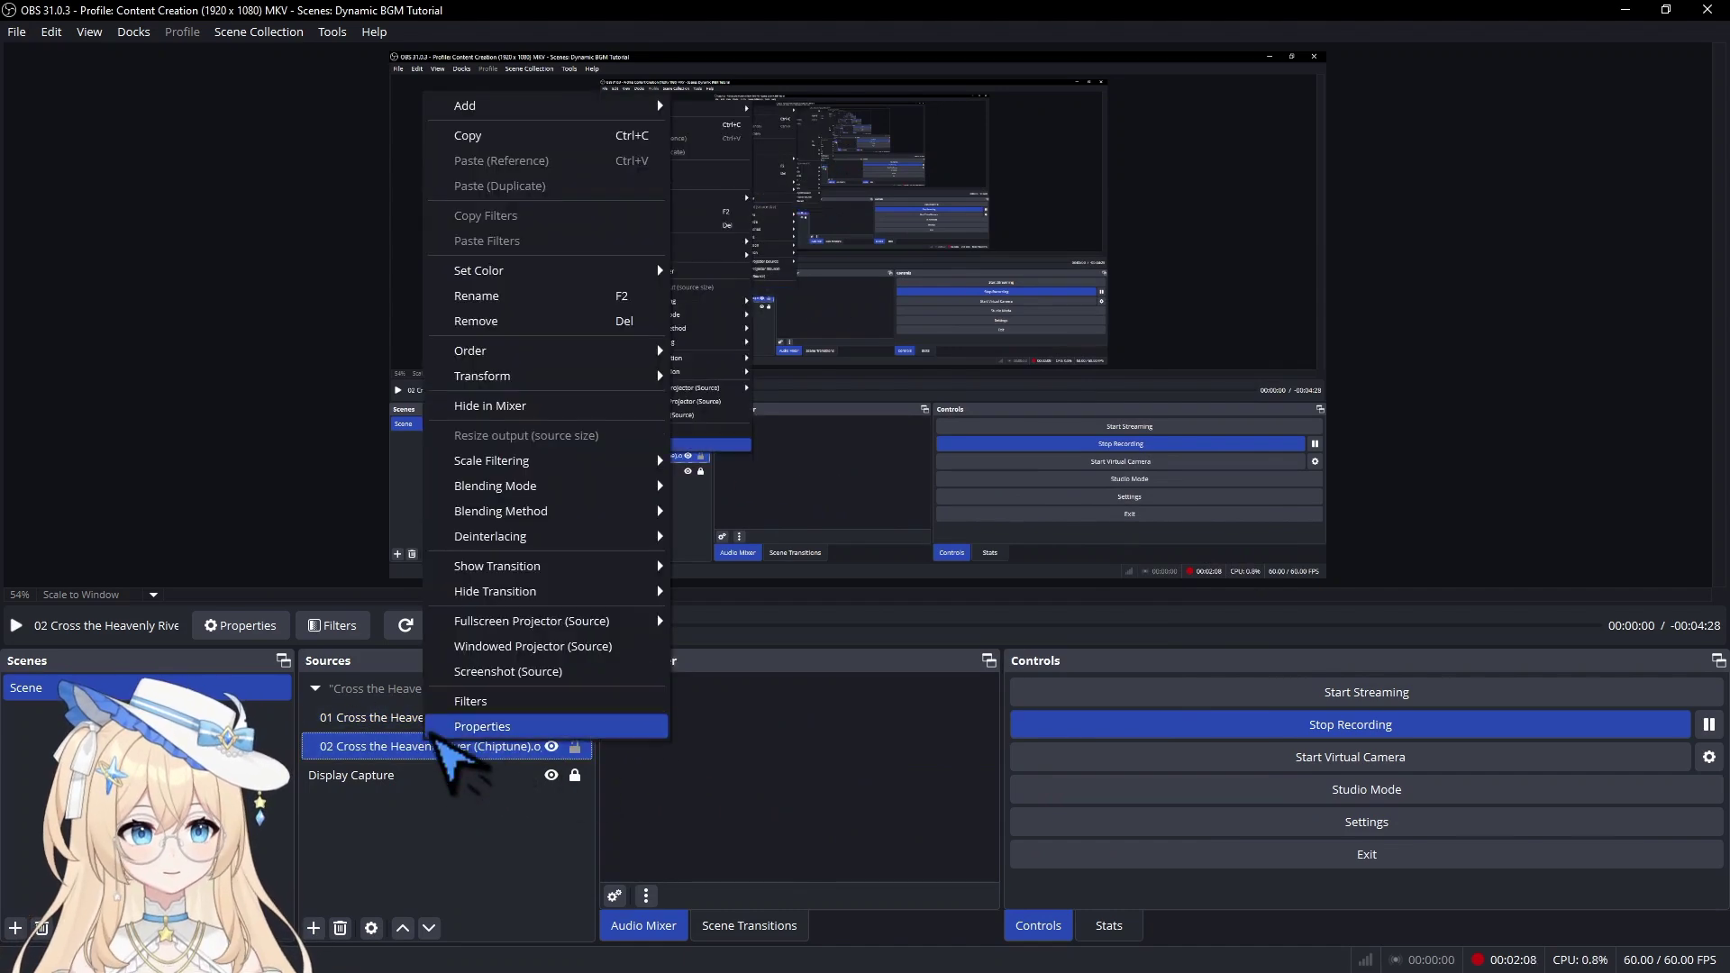
pyautogui.click(491, 703)
pyautogui.click(492, 466)
pyautogui.click(631, 713)
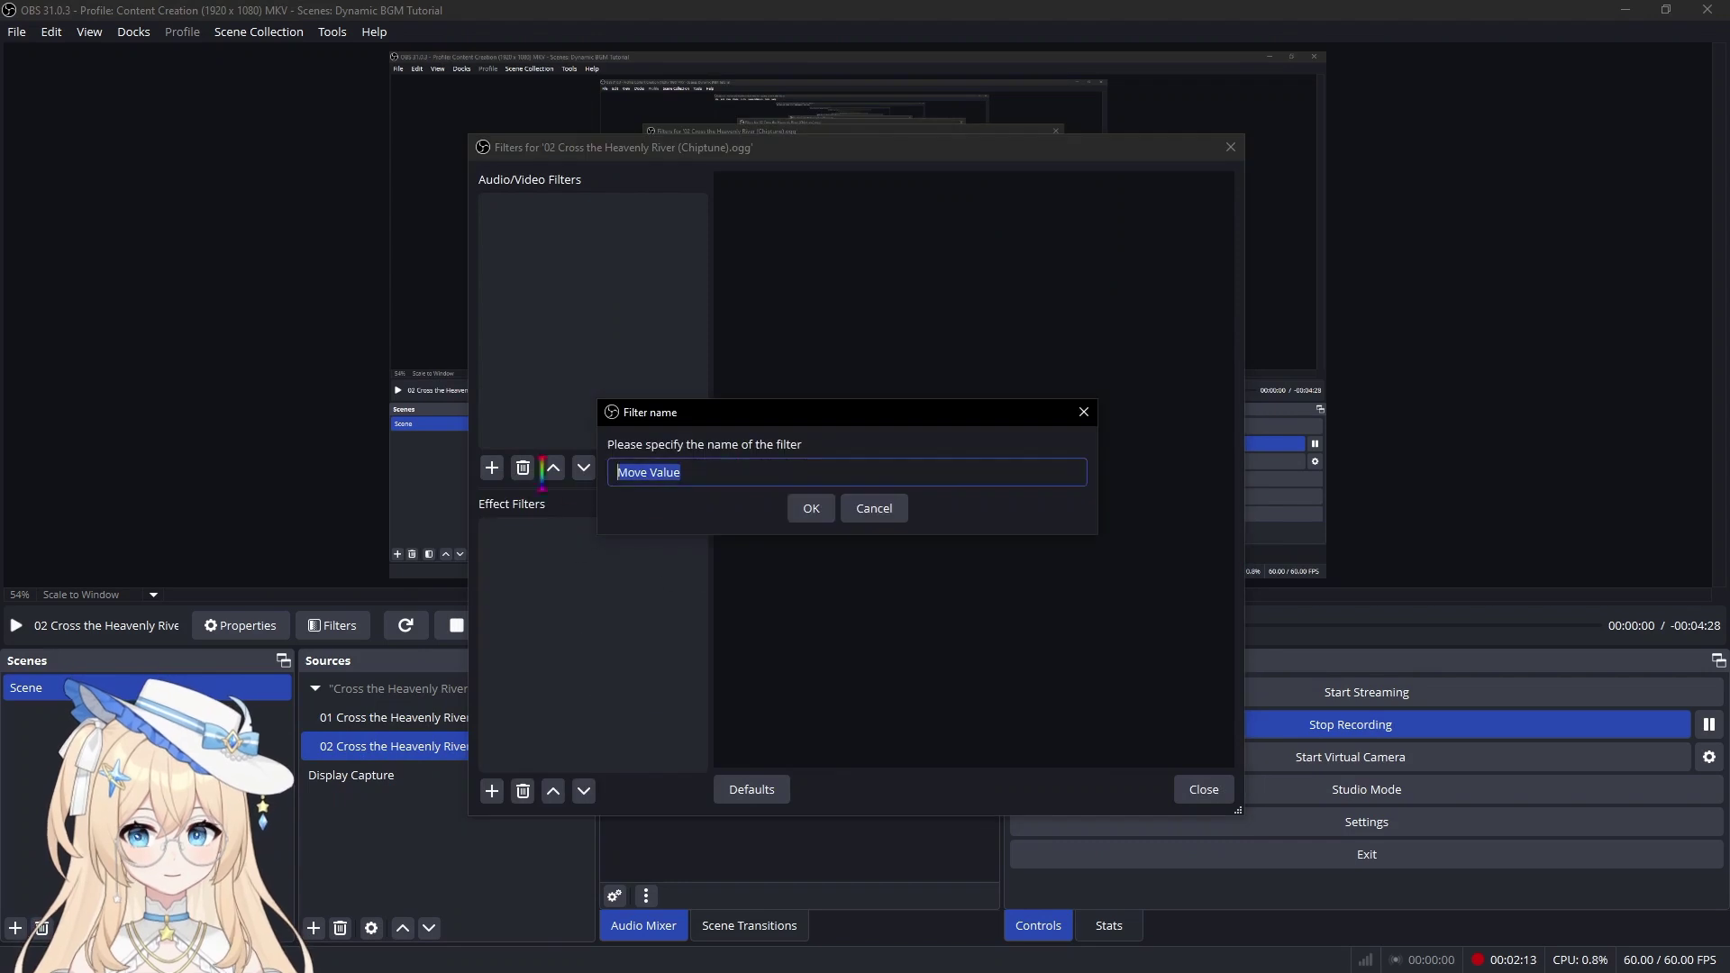
pyautogui.write('Volume Up')
pyautogui.press('Return')
pyautogui.click(955, 458)
pyautogui.click(955, 498)
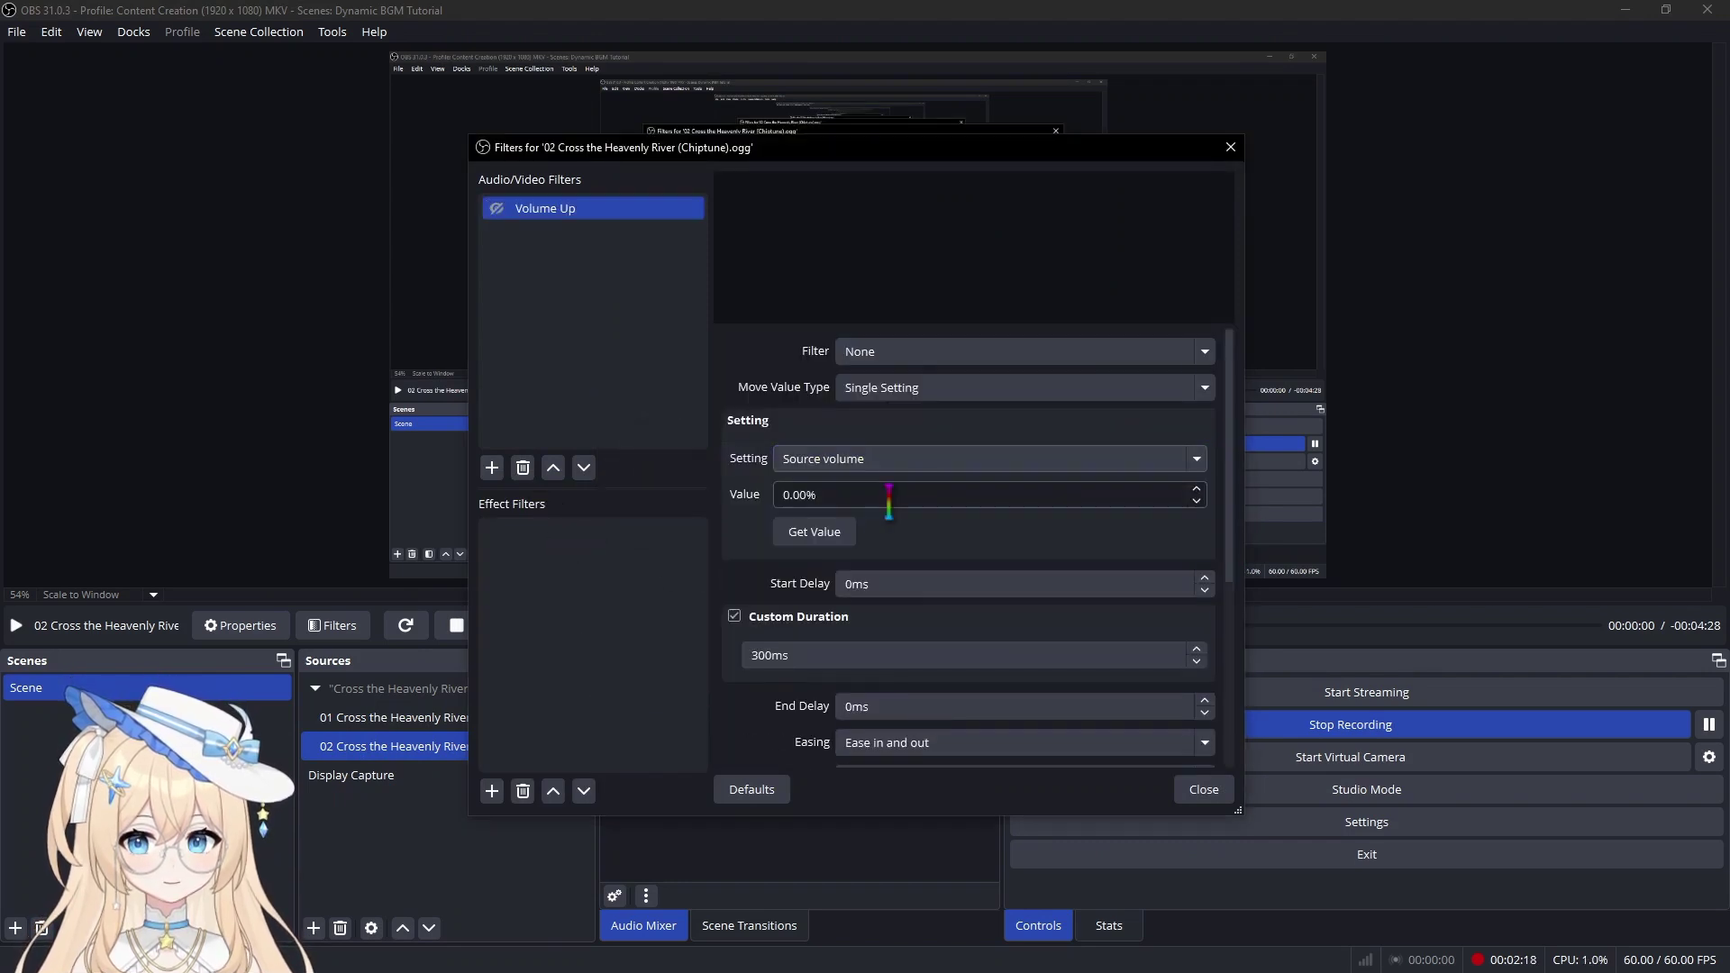
pyautogui.doubleClick(882, 501)
pyautogui.write('25')
pyautogui.click(820, 655)
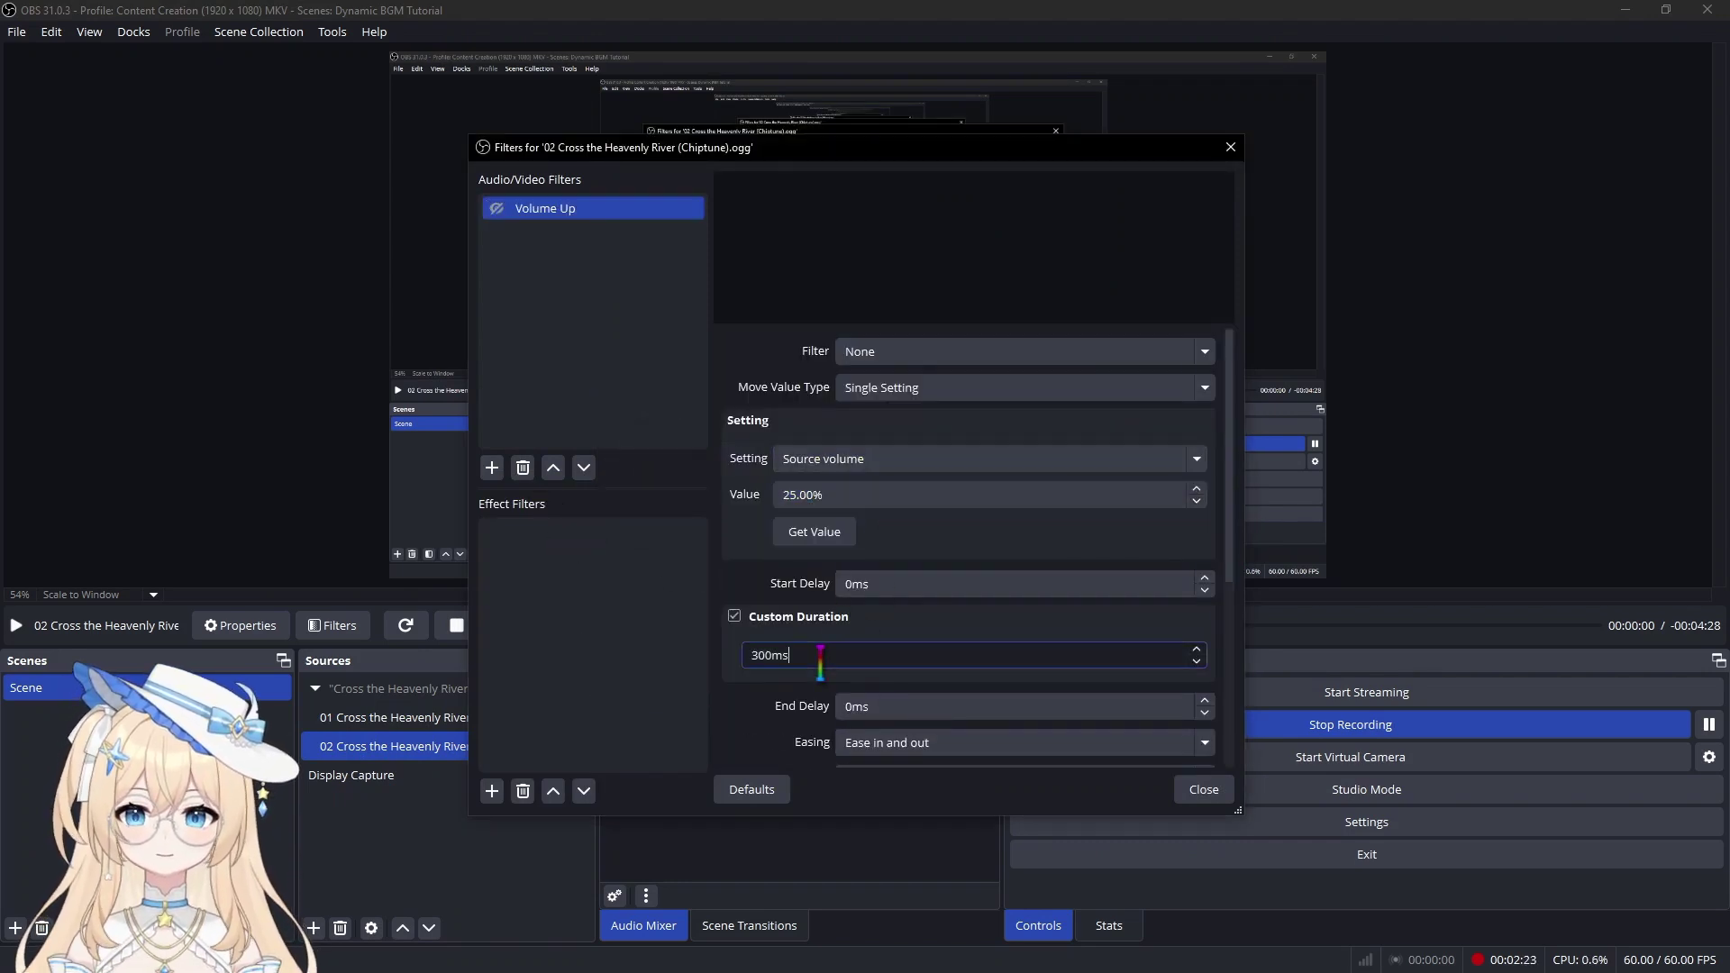
# Duplicate it as 'Volume Down' at 0% and close the filters window
pyautogui.rightClick(595, 210)
pyautogui.click(687, 259)
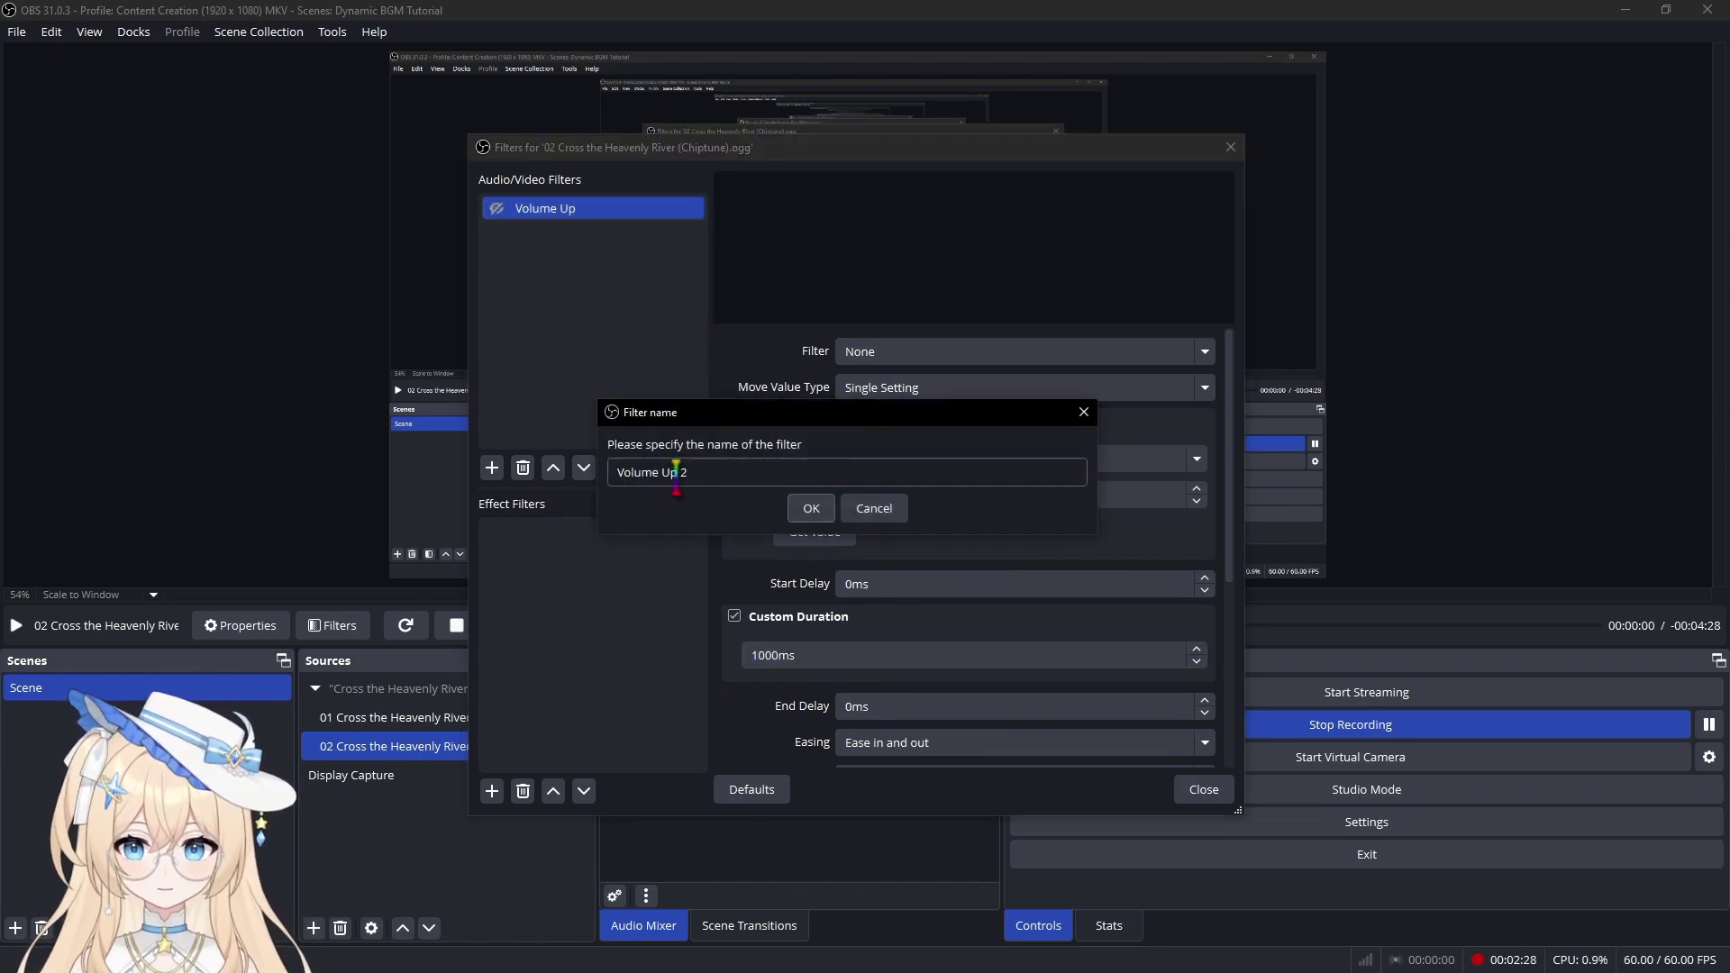
pyautogui.write('Volume Down')
pyautogui.press('Return')
pyautogui.click(793, 533)
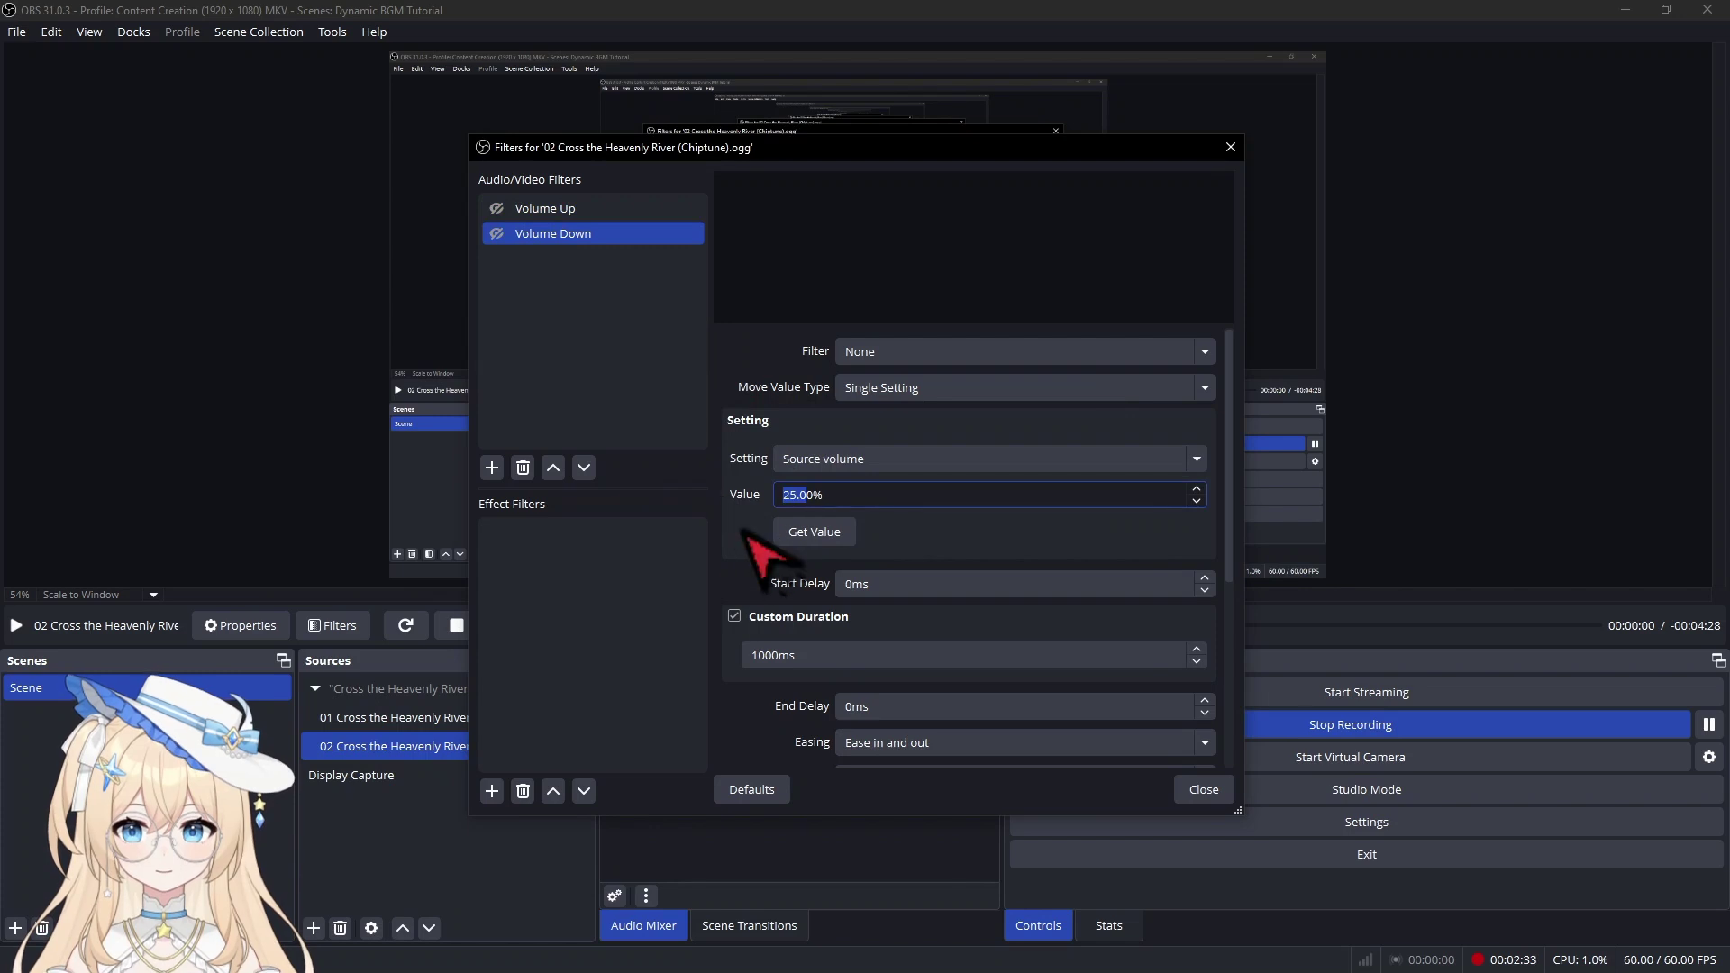
pyautogui.click(1207, 791)
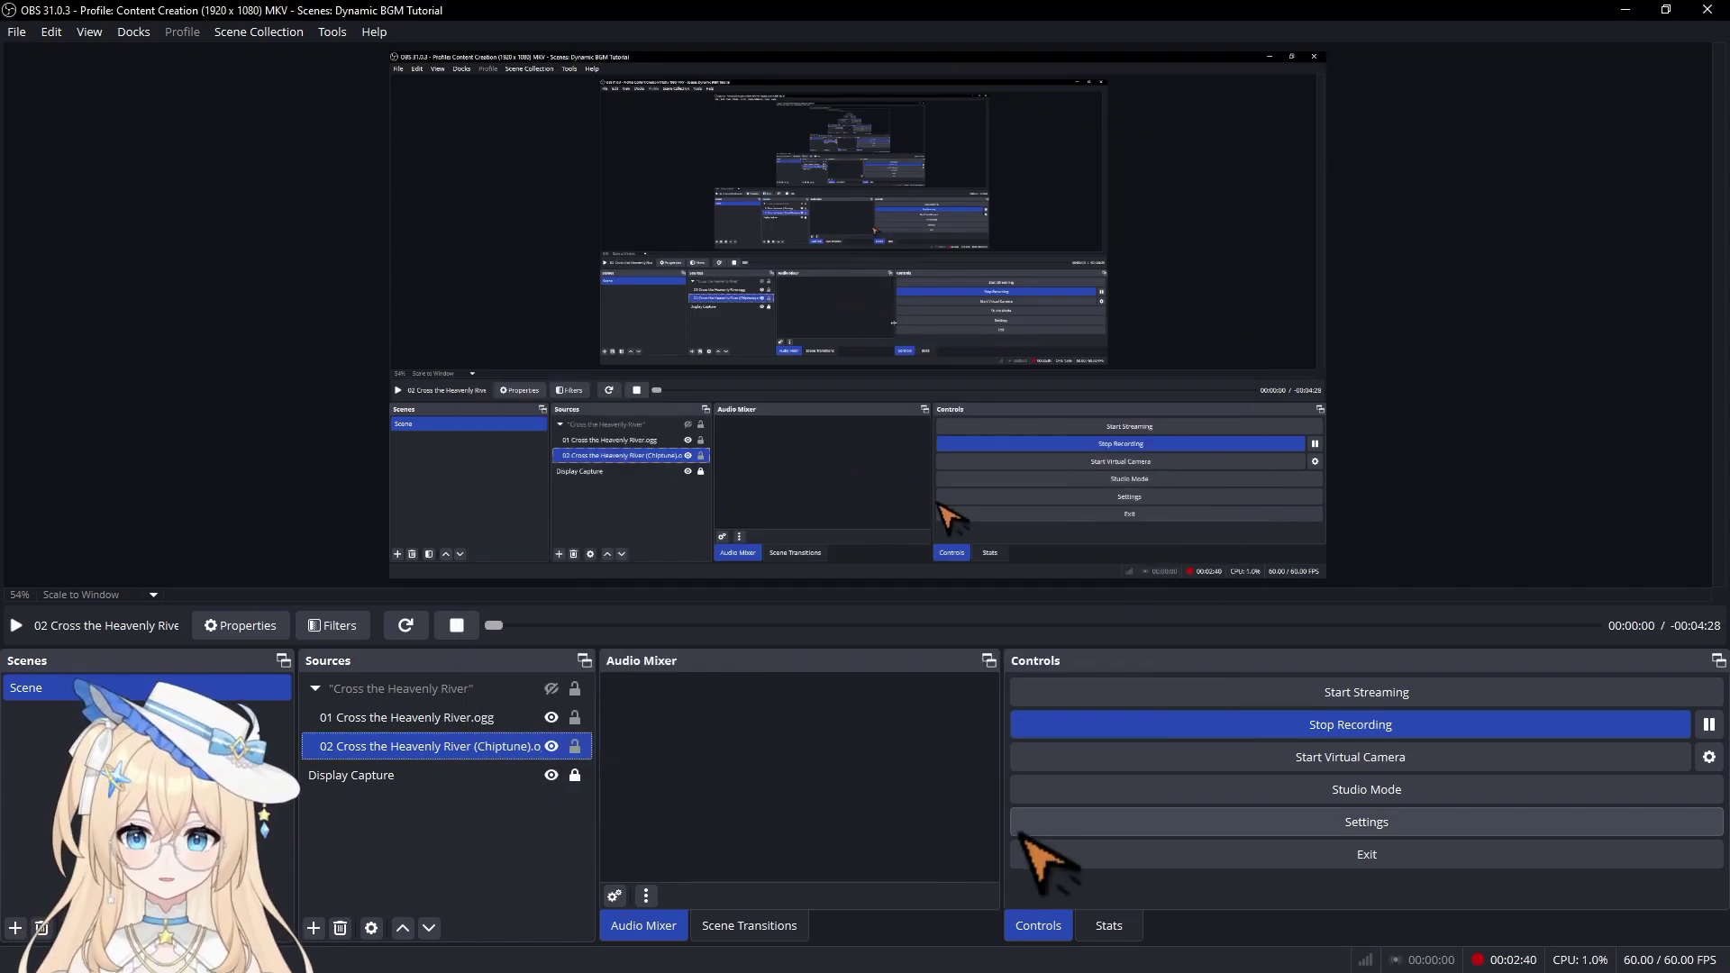
# Open Settings > Hotkeys and filter the list with 'Volu' to show the songs' Volume hotkeys
pyautogui.click(1129, 820)
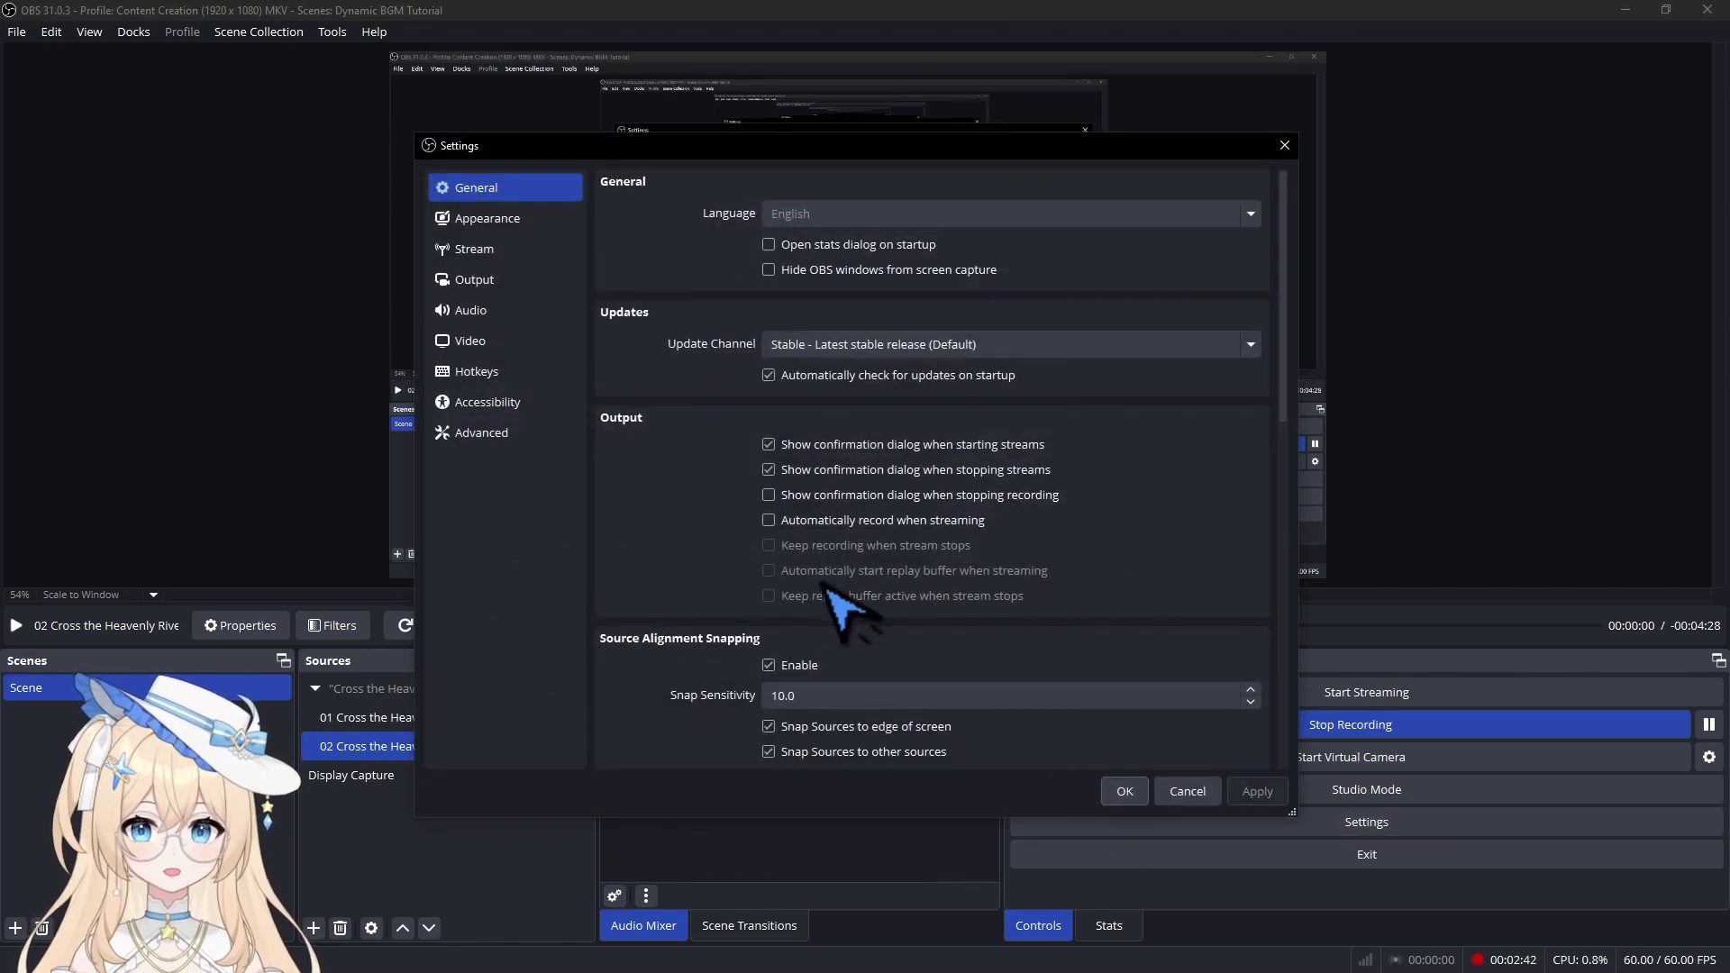
pyautogui.click(515, 375)
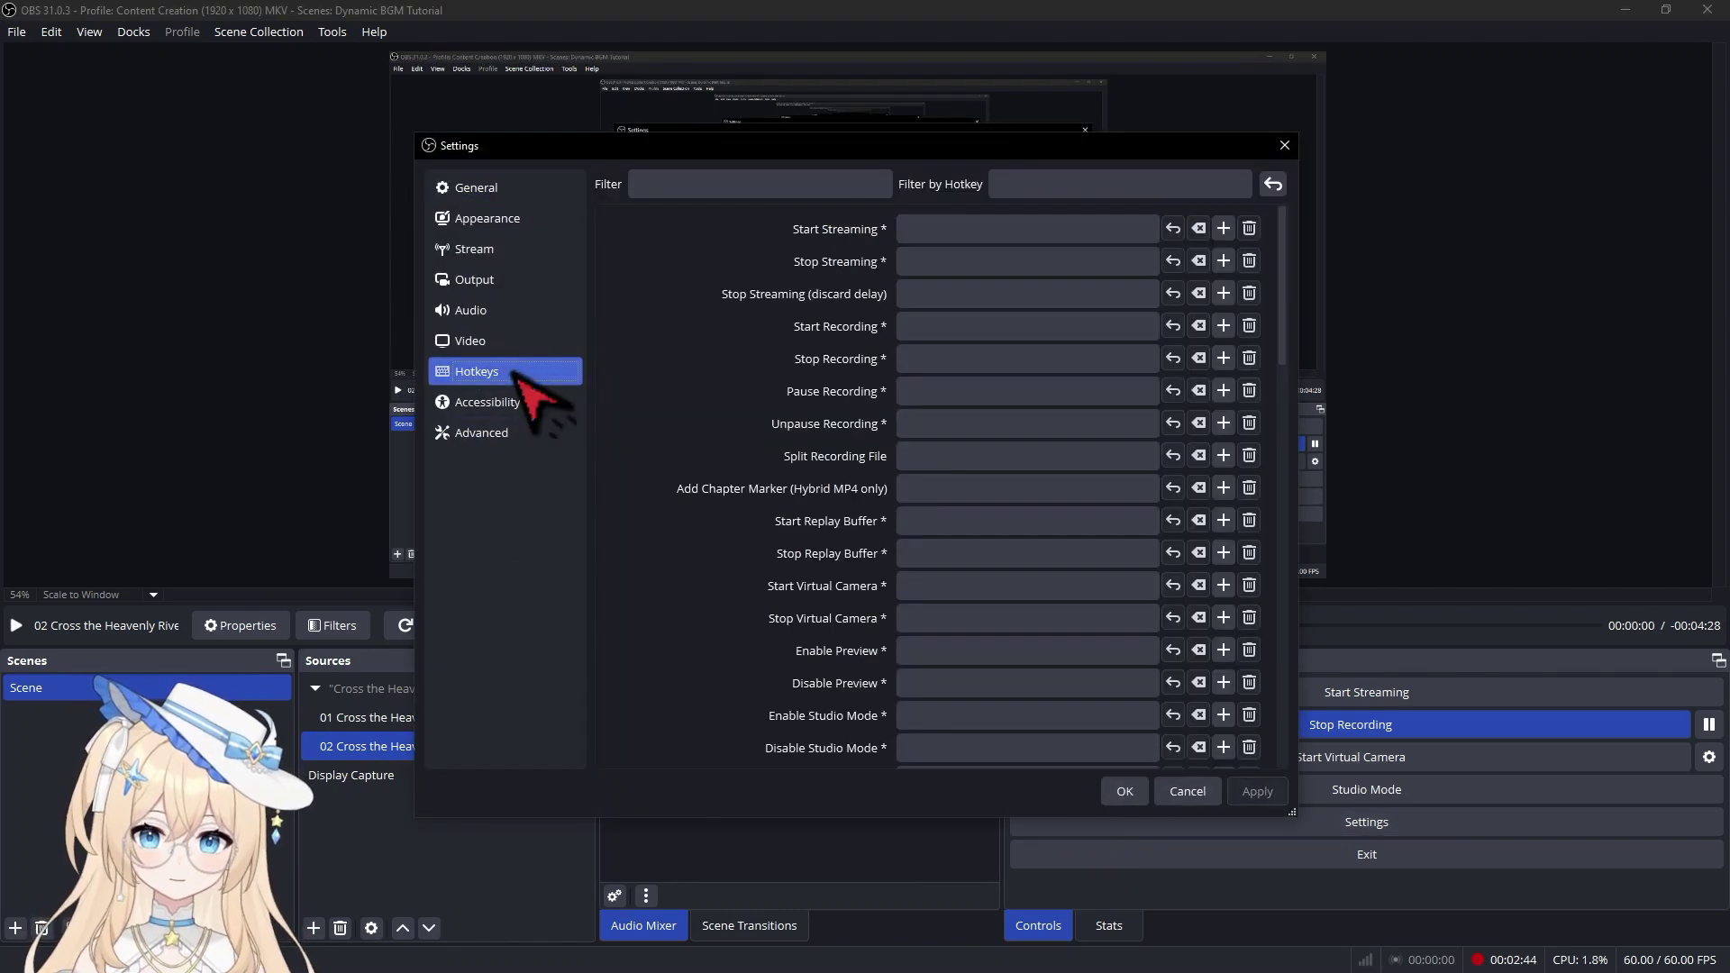
pyautogui.click(665, 184)
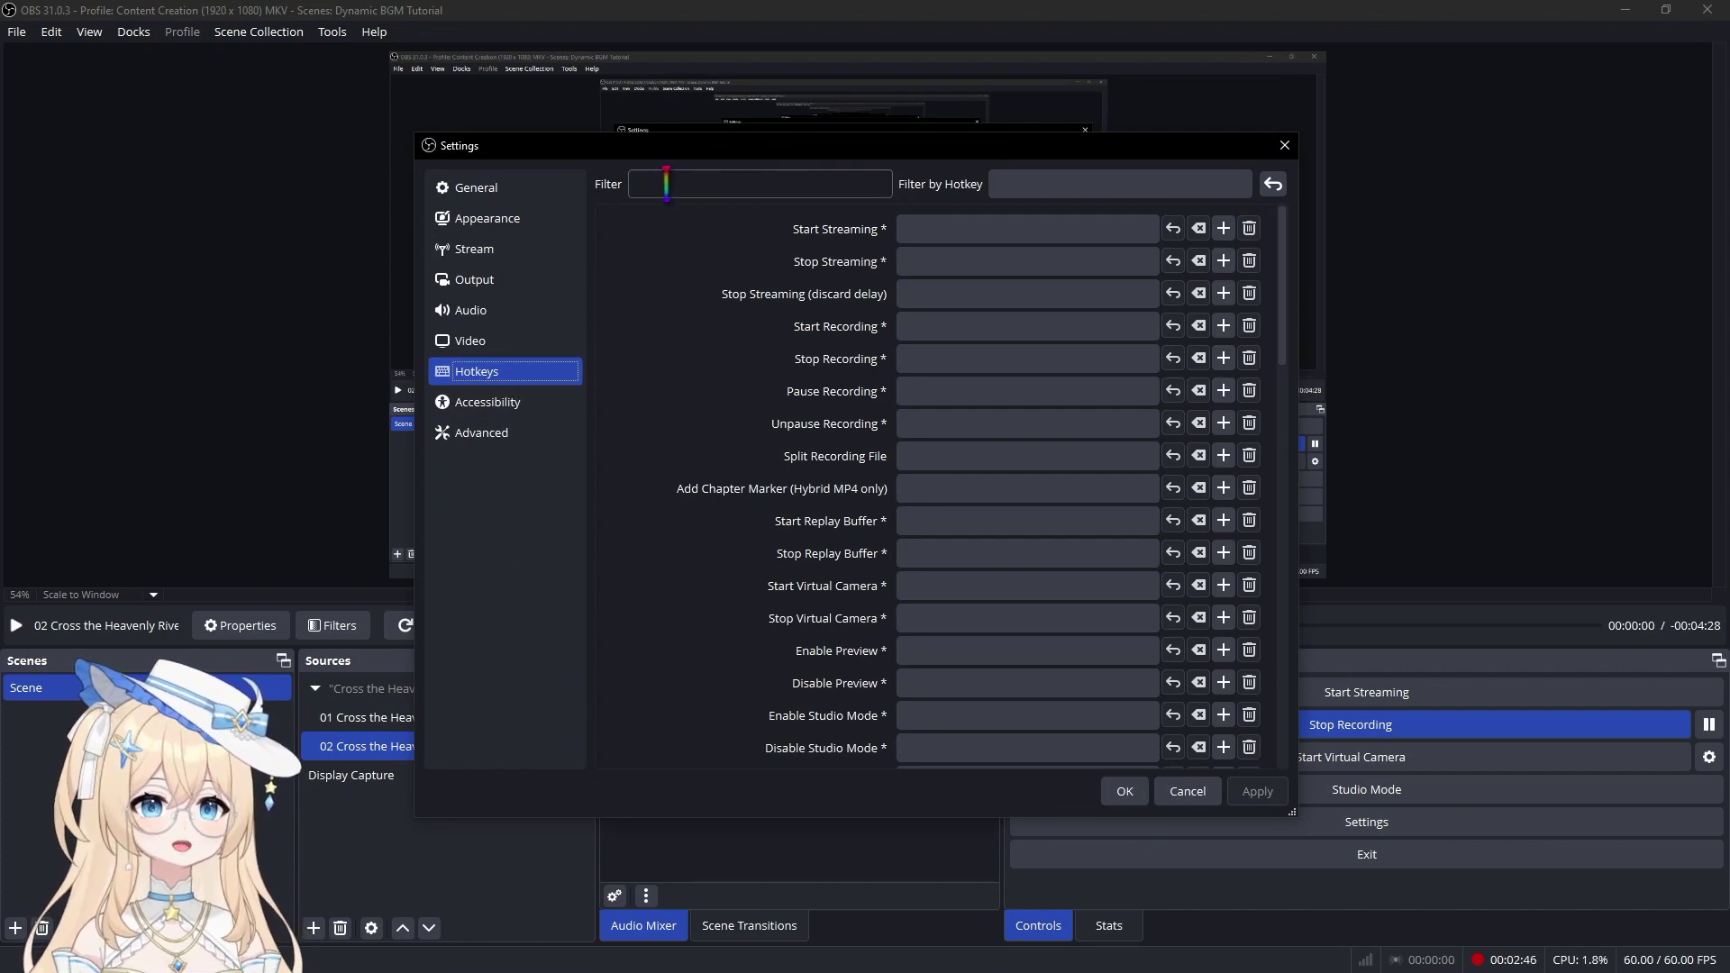
pyautogui.write('Volume')
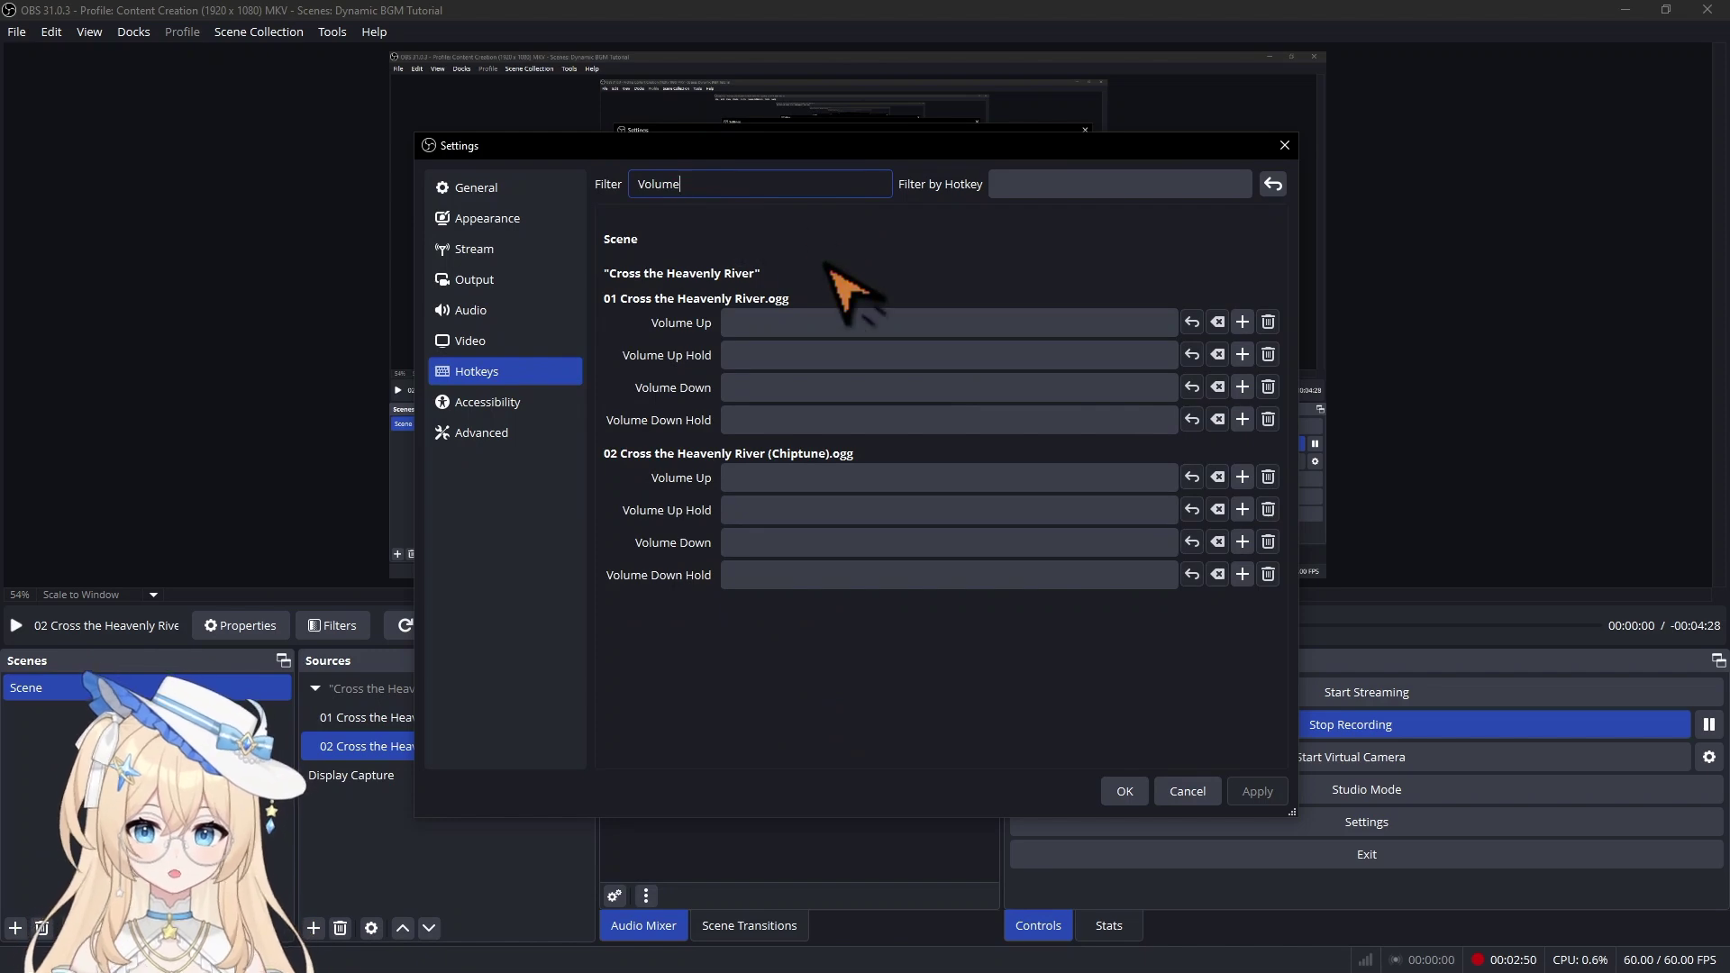
pyautogui.click(688, 316)
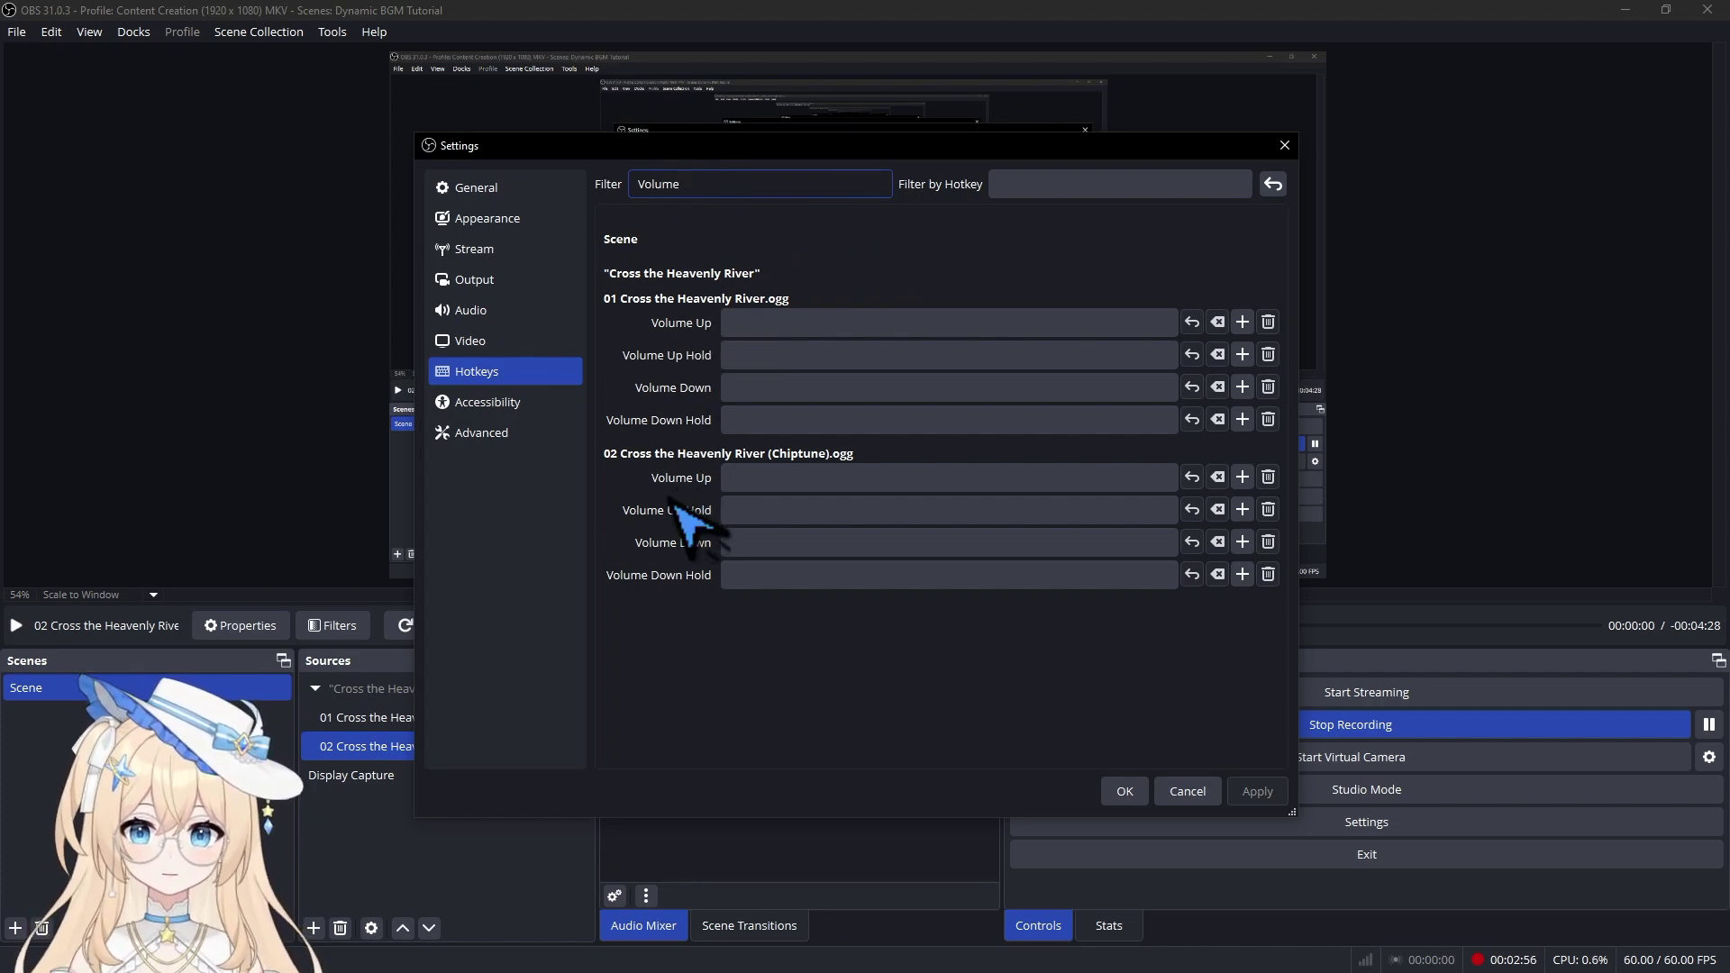
pyautogui.click(776, 328)
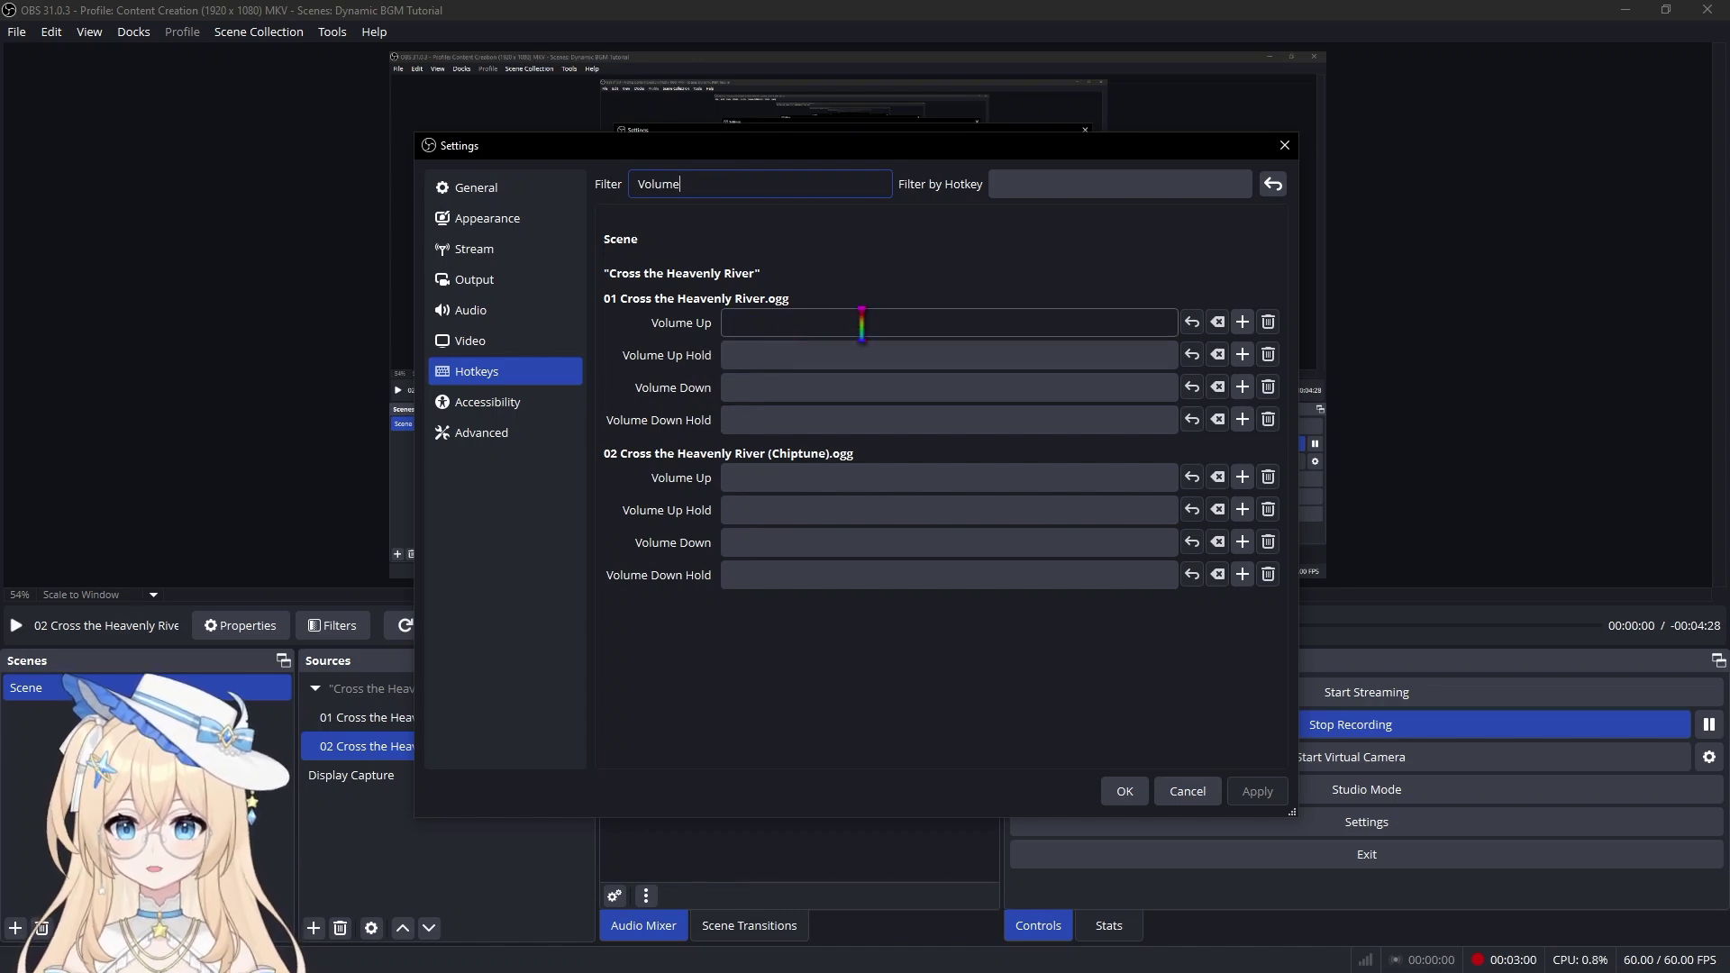
# Bind the first song's Volume Up to Ctrl + \ and Volume Down to Ctrl + /
pyautogui.click(805, 326)
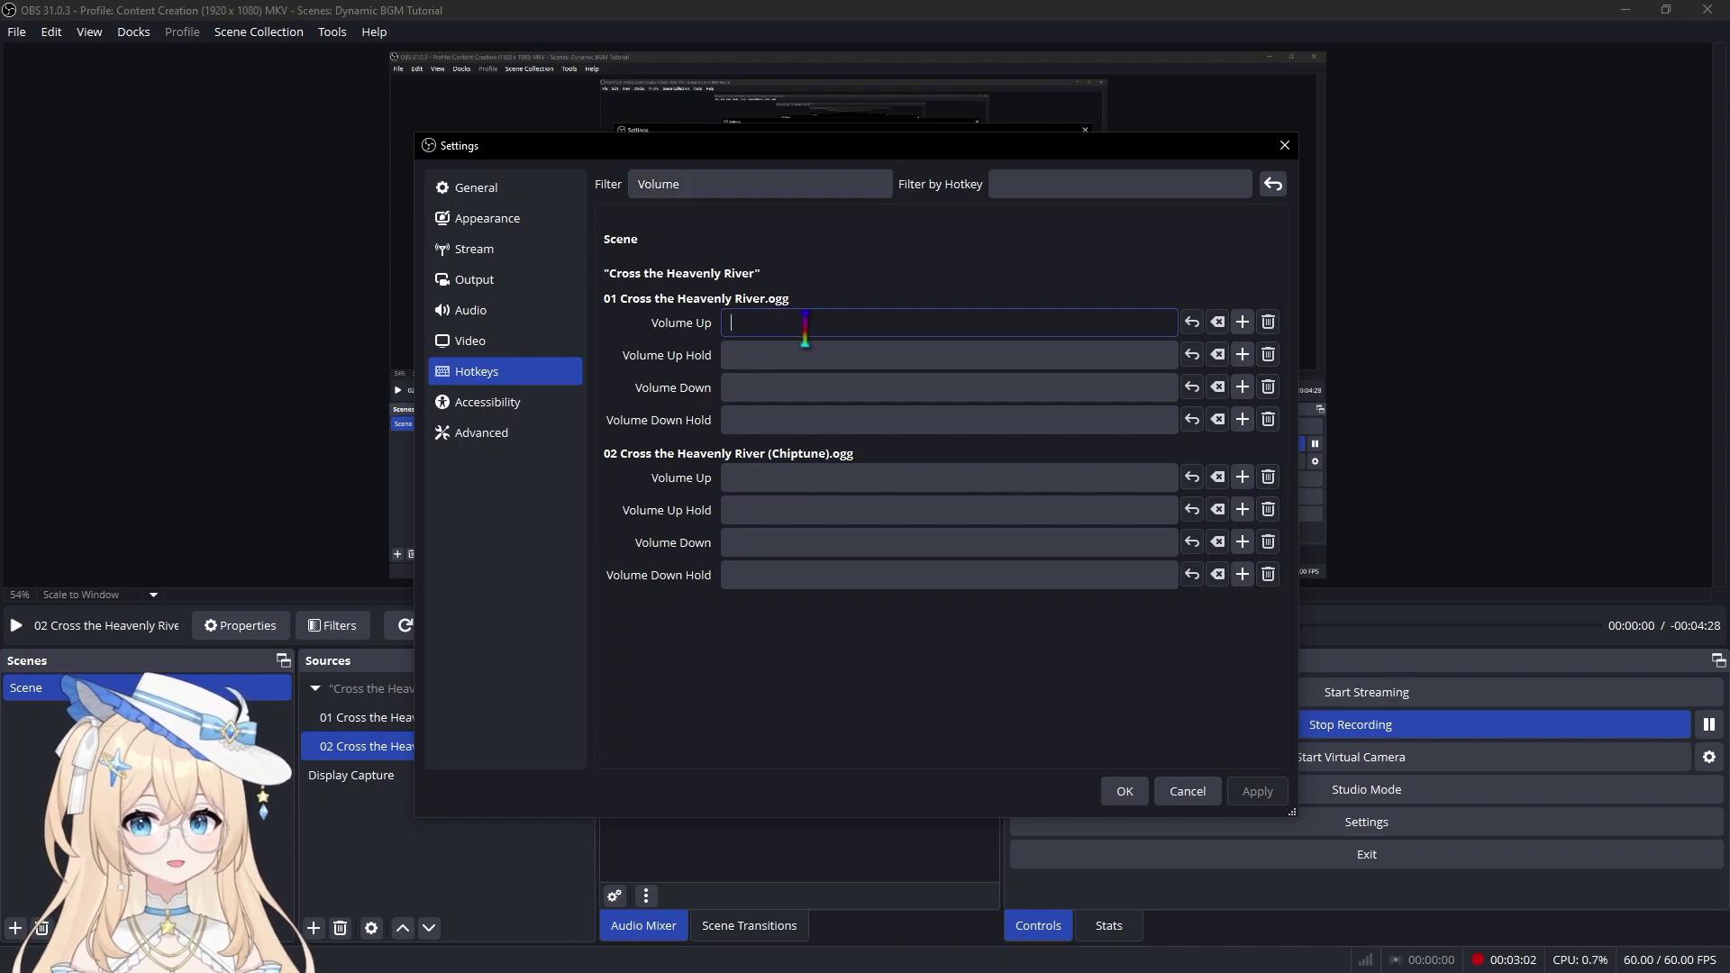
pyautogui.hotkey('ctrl', '\\')
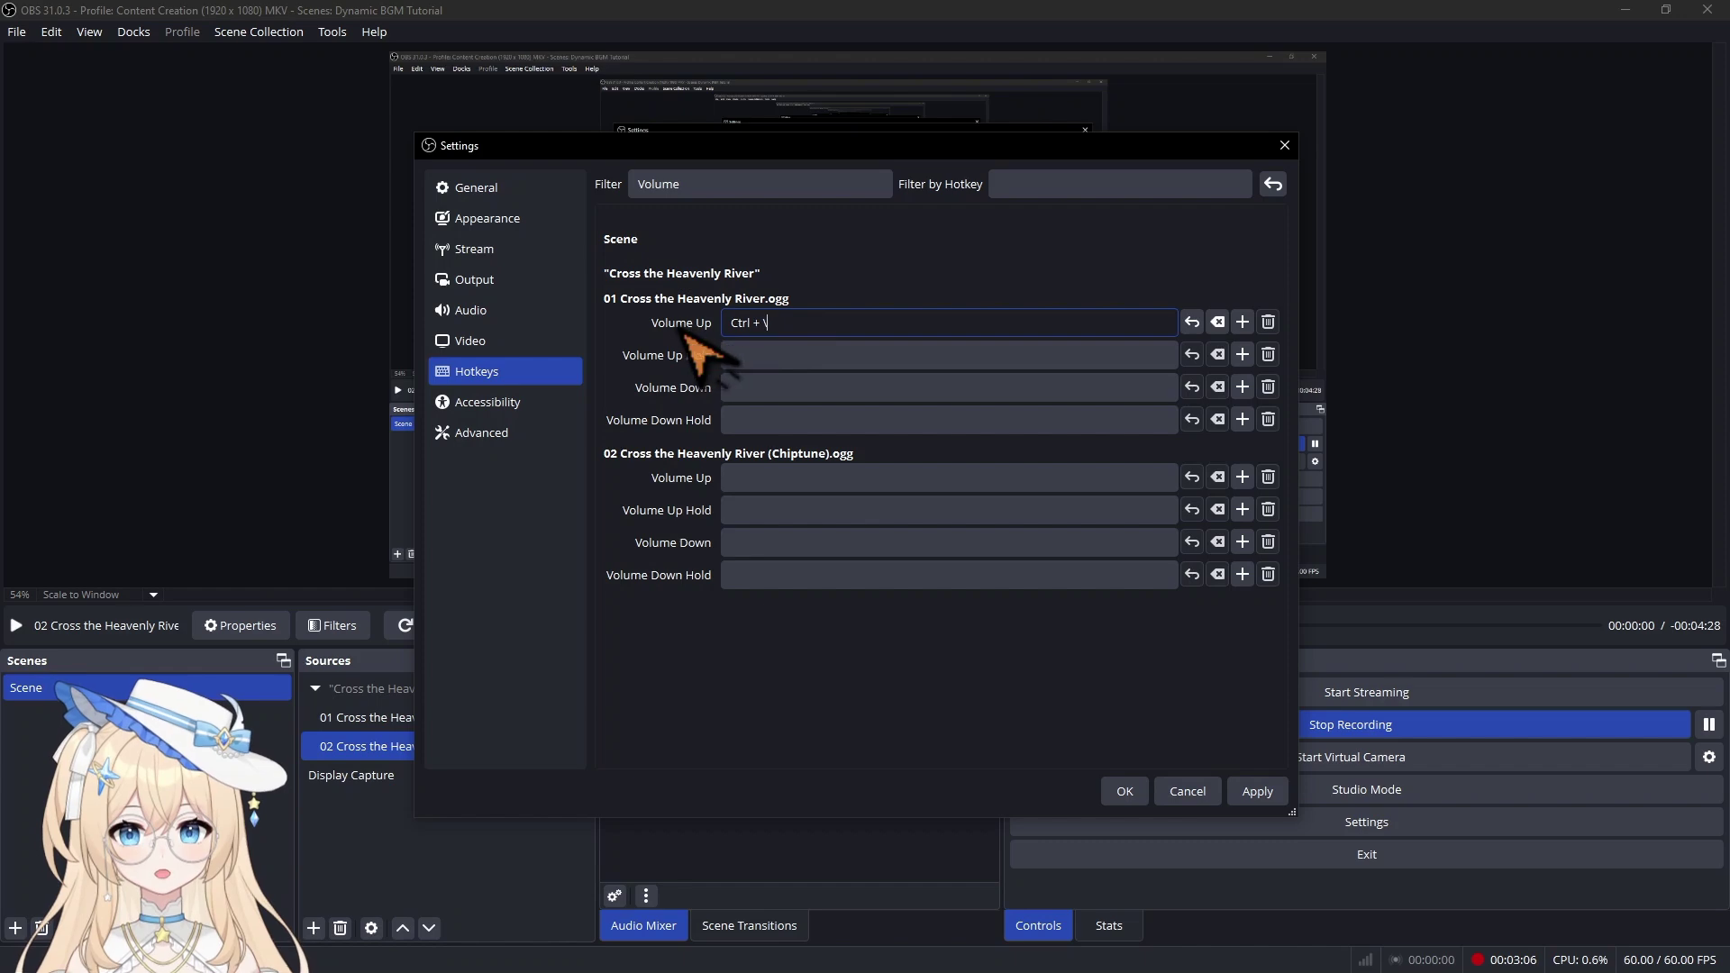
pyautogui.click(773, 389)
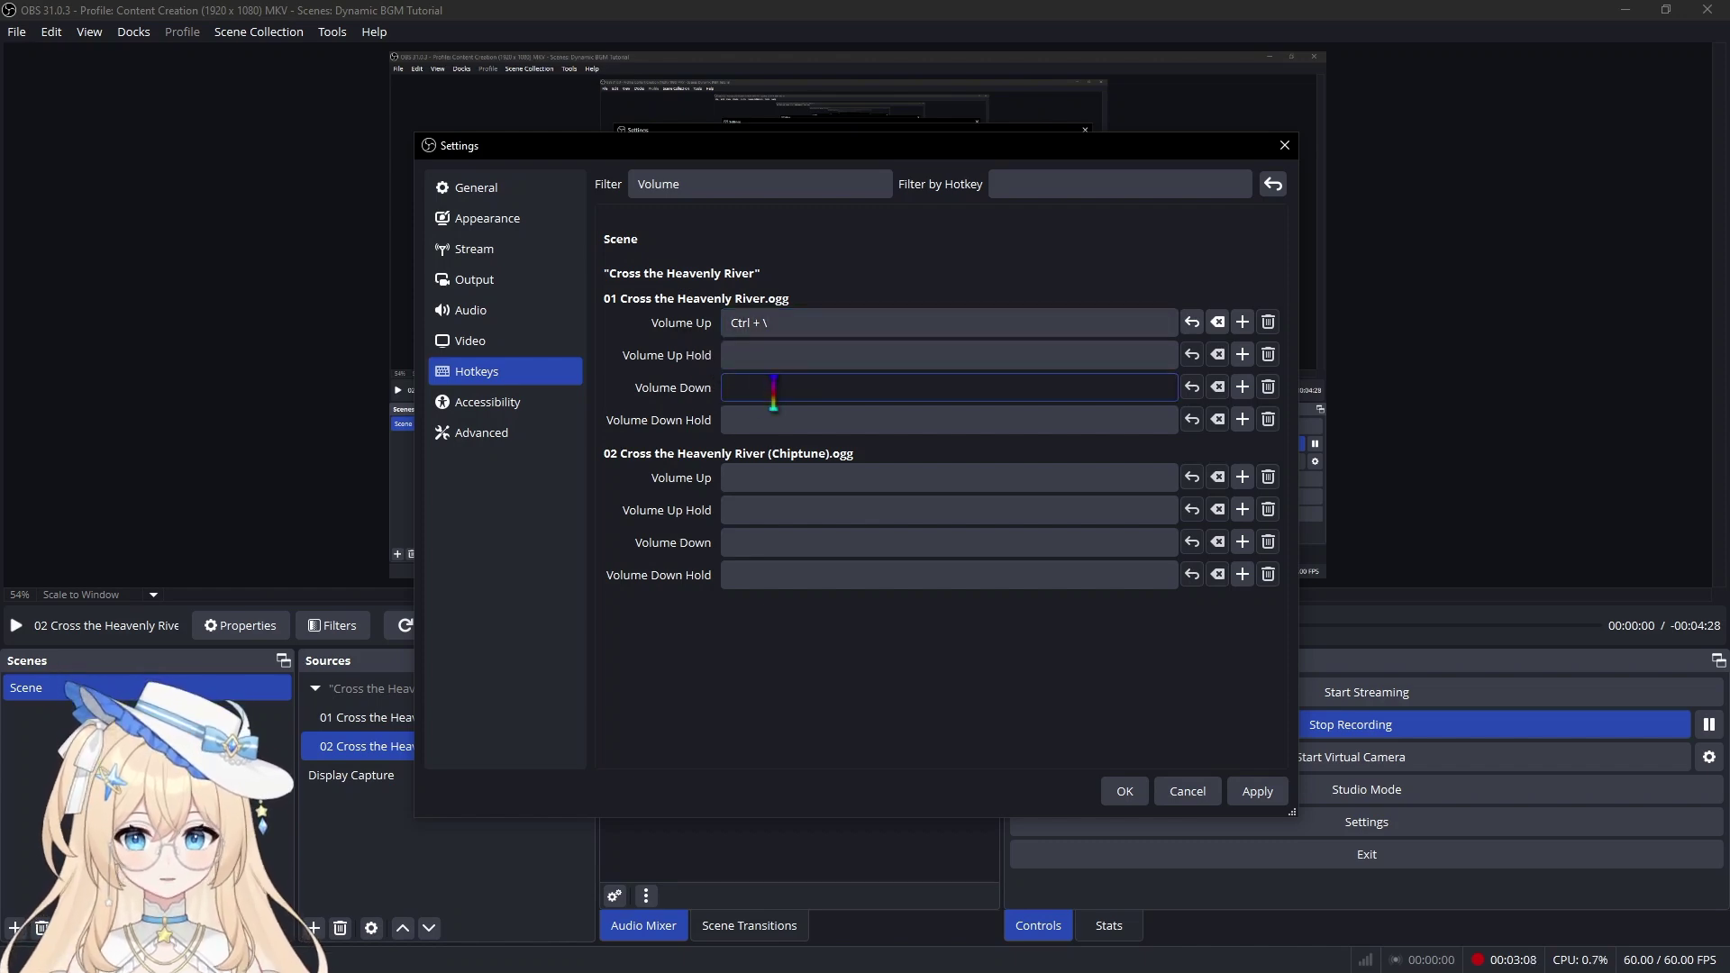
pyautogui.hotkey('ctrl', '/')
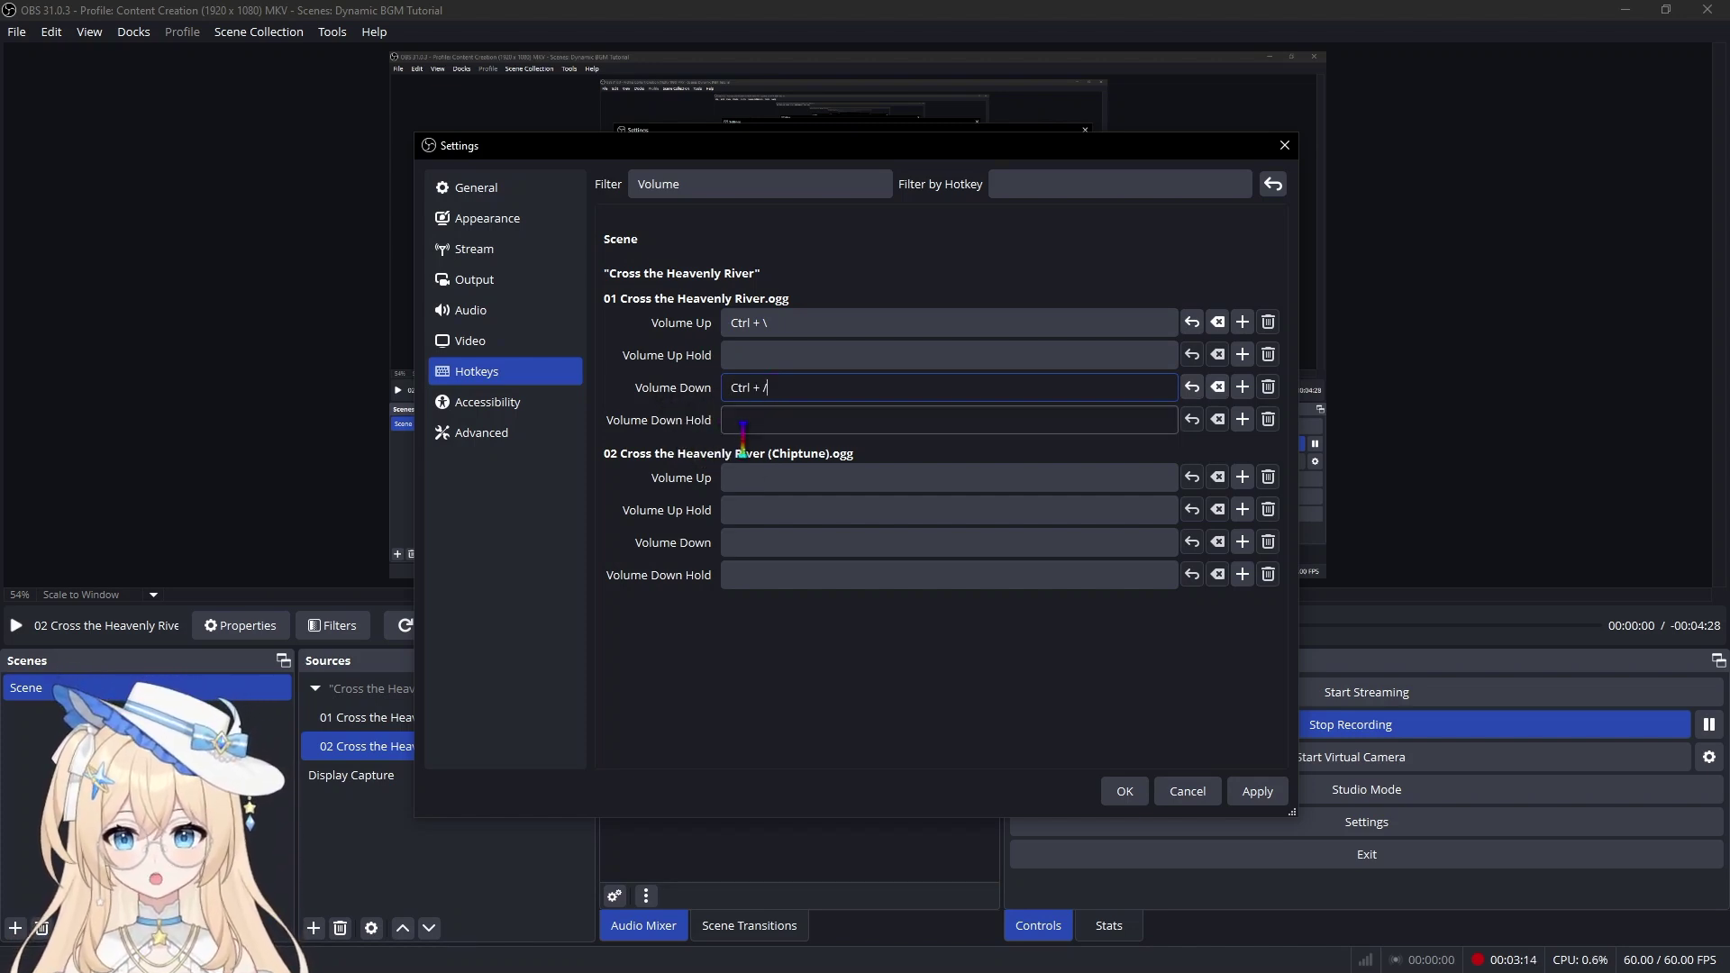
# Bind Chiptune's Volume Up to Ctrl + / and Volume Down to Ctrl + \, then apply
pyautogui.click(802, 480)
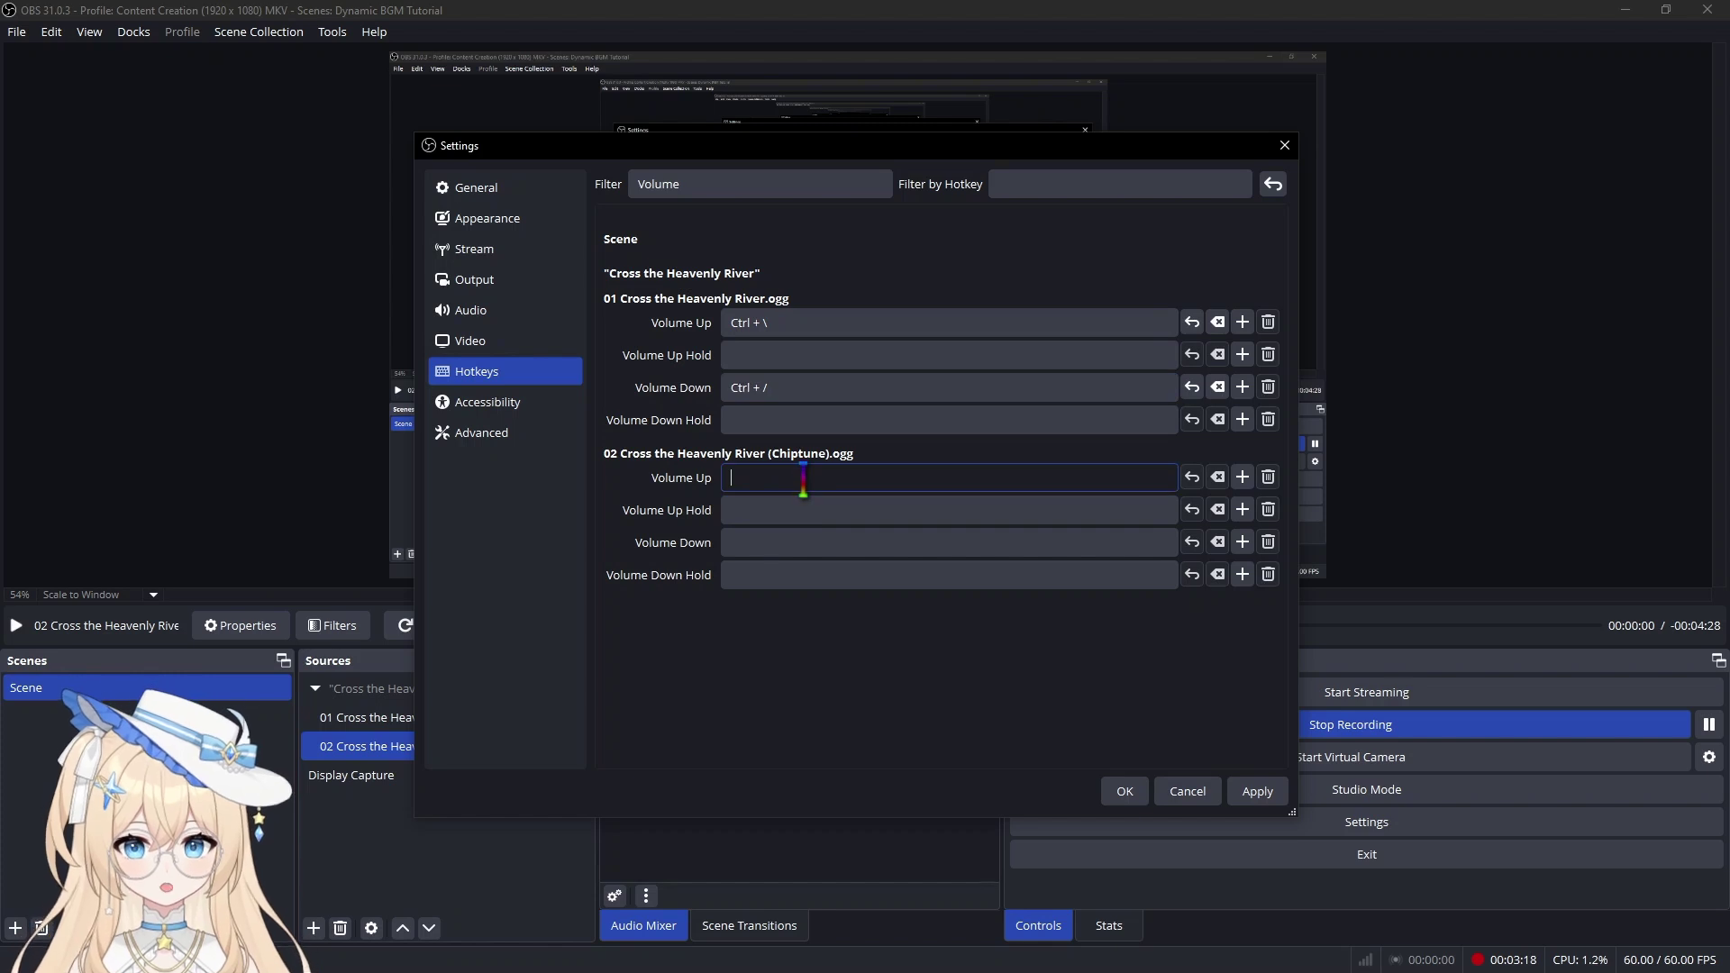
pyautogui.hotkey('ctrl', '/')
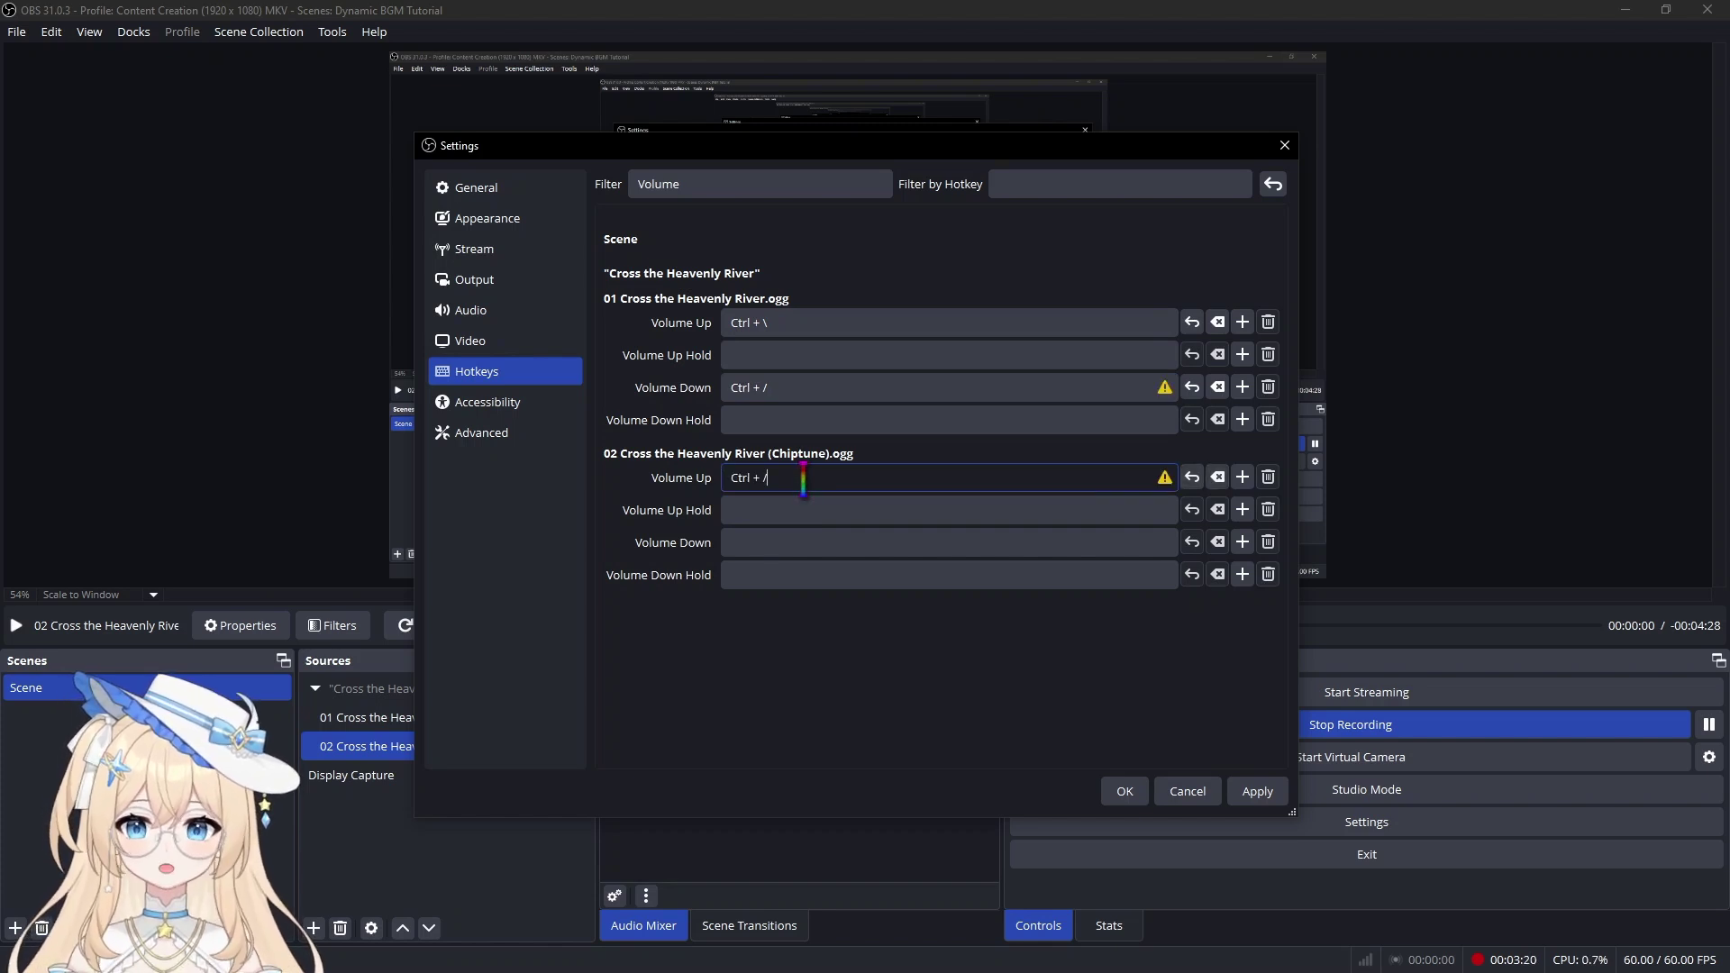
pyautogui.click(804, 544)
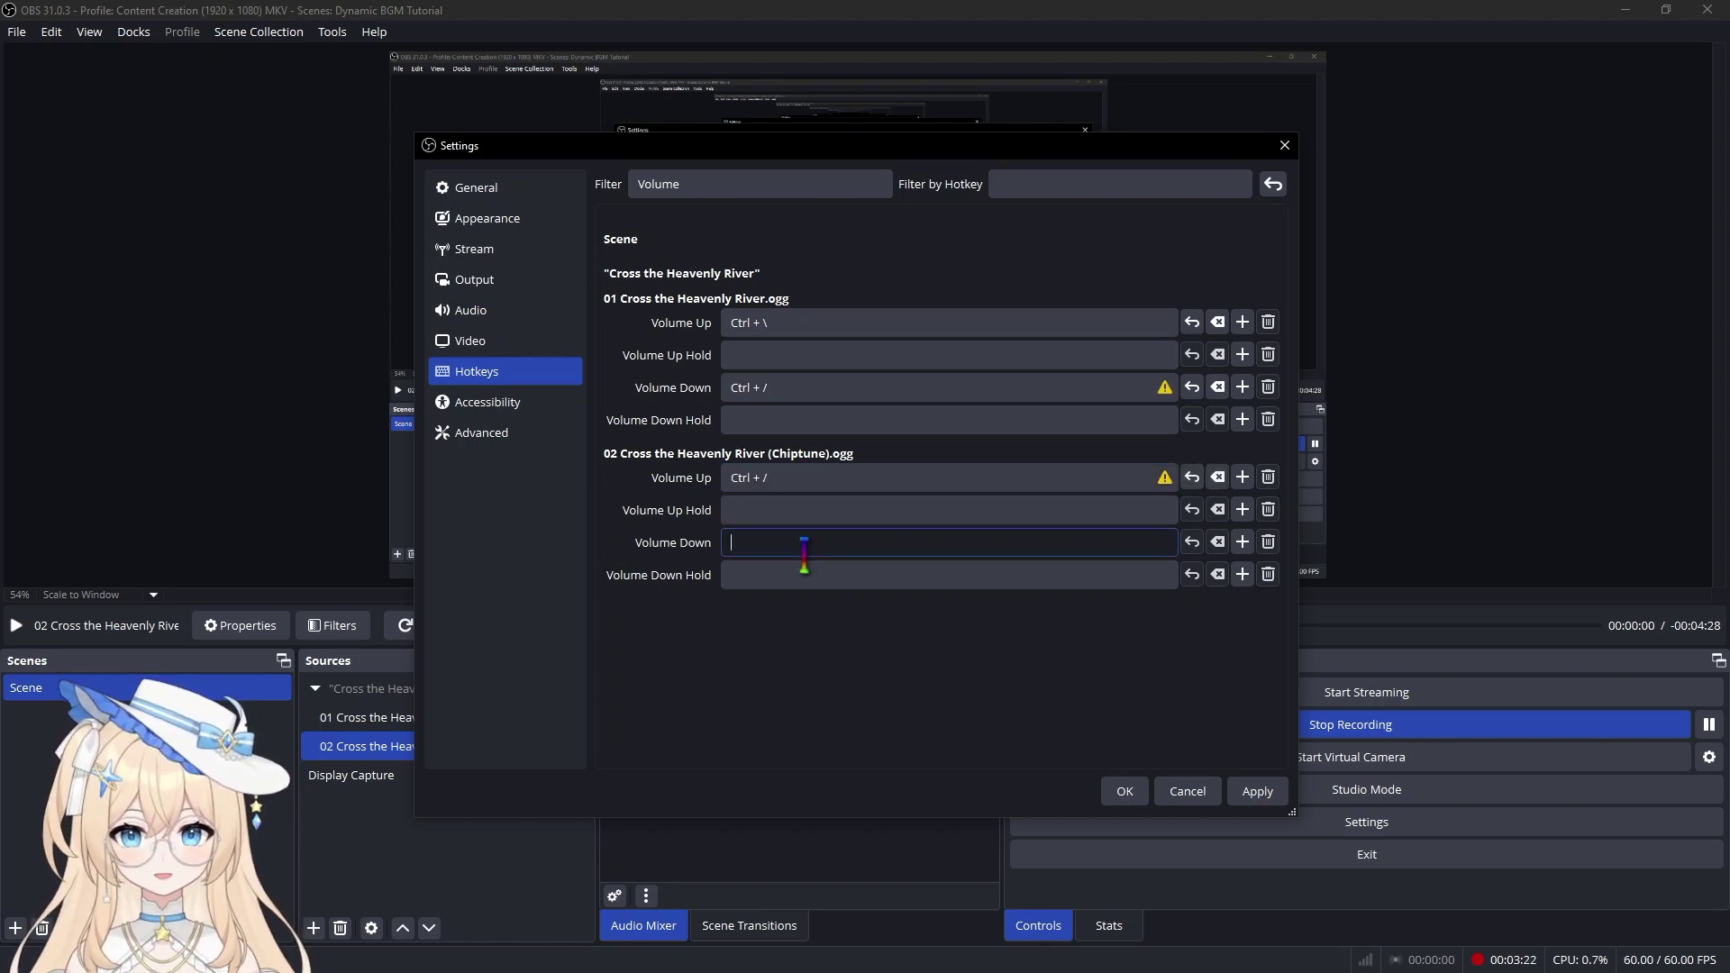
pyautogui.hotkey('ctrl', '\\')
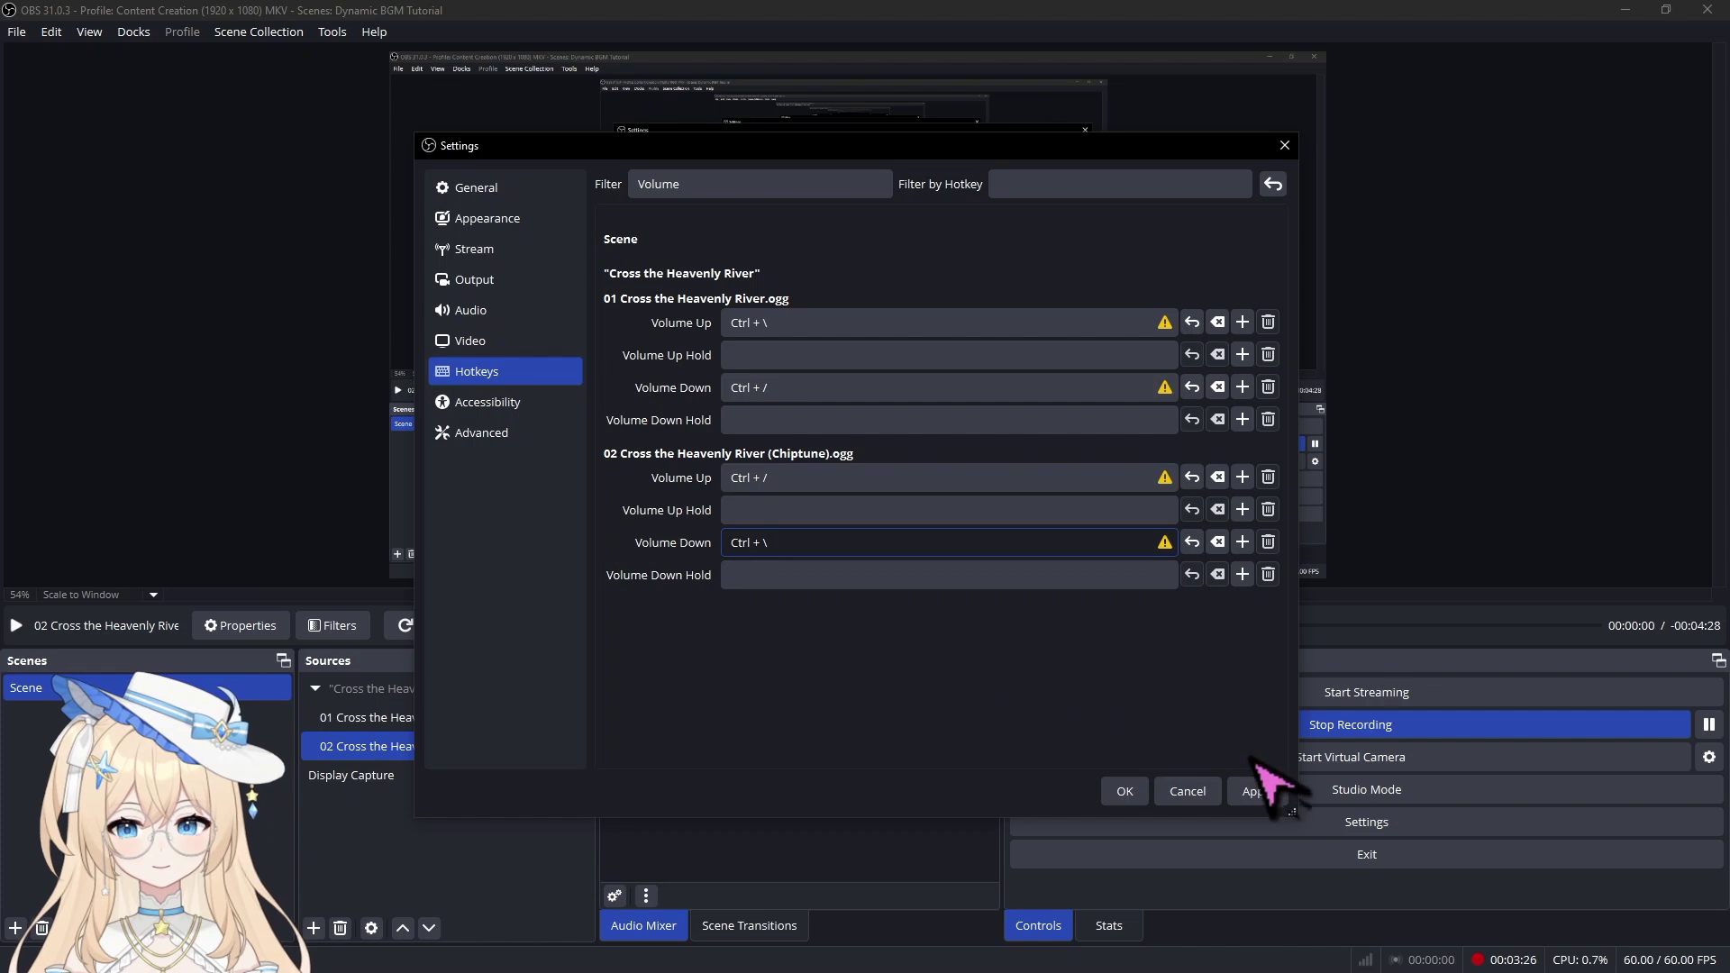
pyautogui.click(1257, 791)
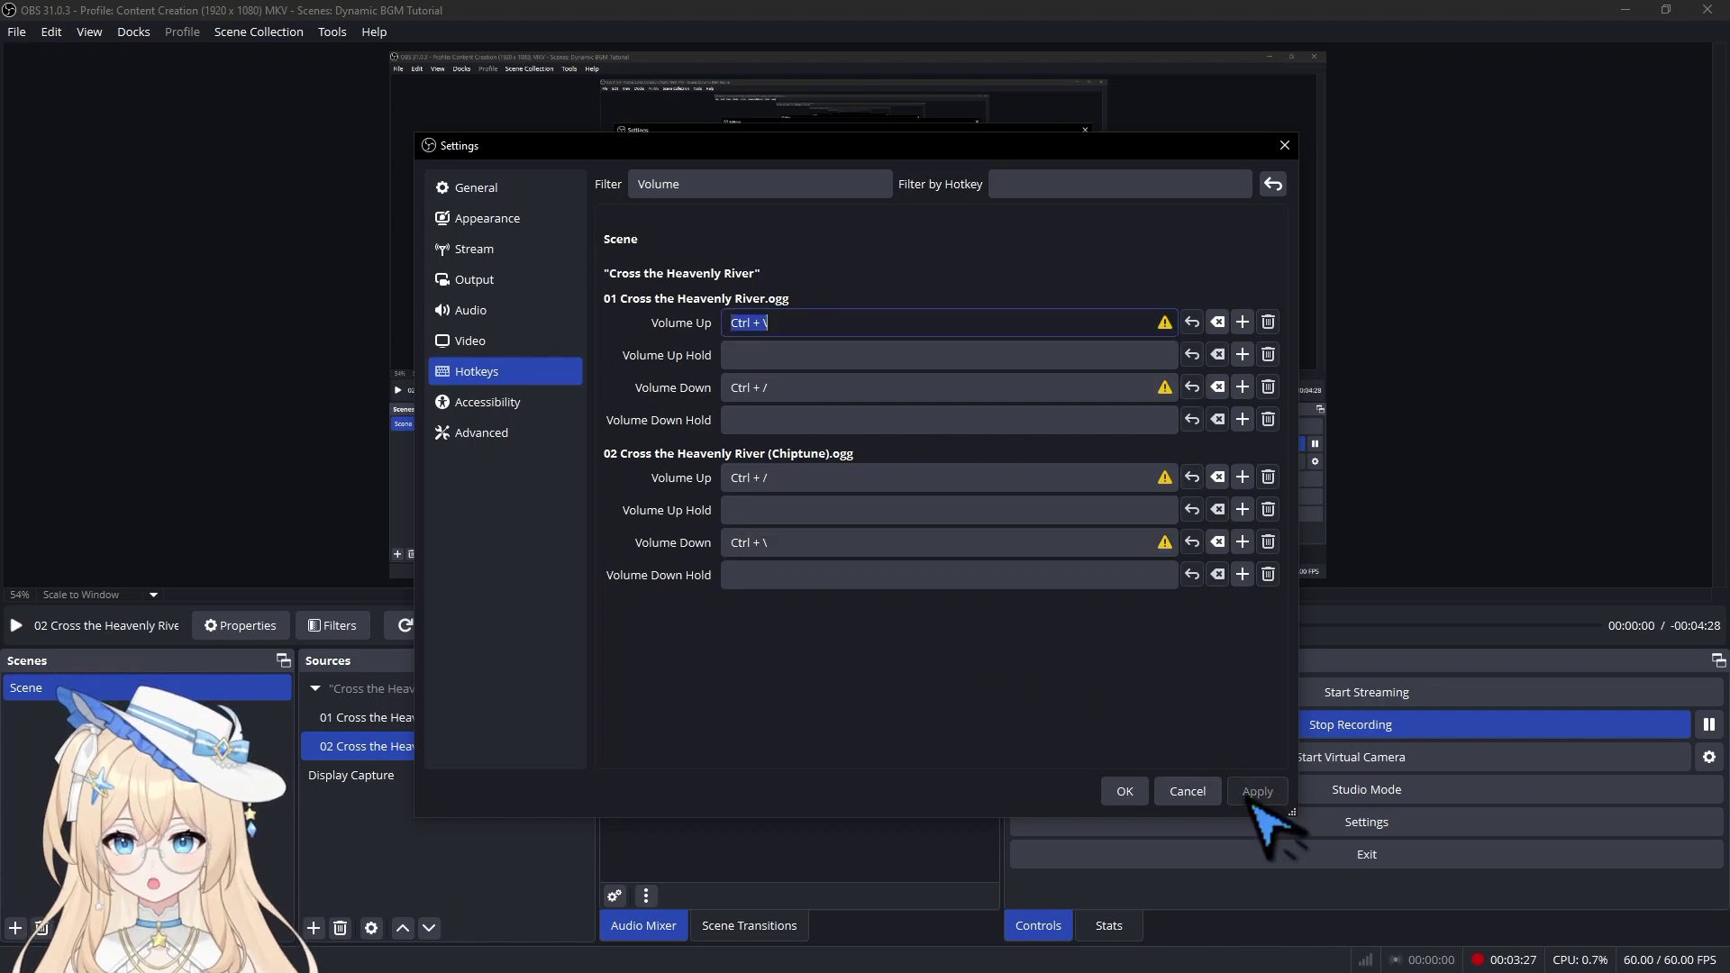
# Save the settings and make the Cross the Heavenly River group visible: first song at -12.0 dB, Chiptune at -inf
pyautogui.click(1126, 792)
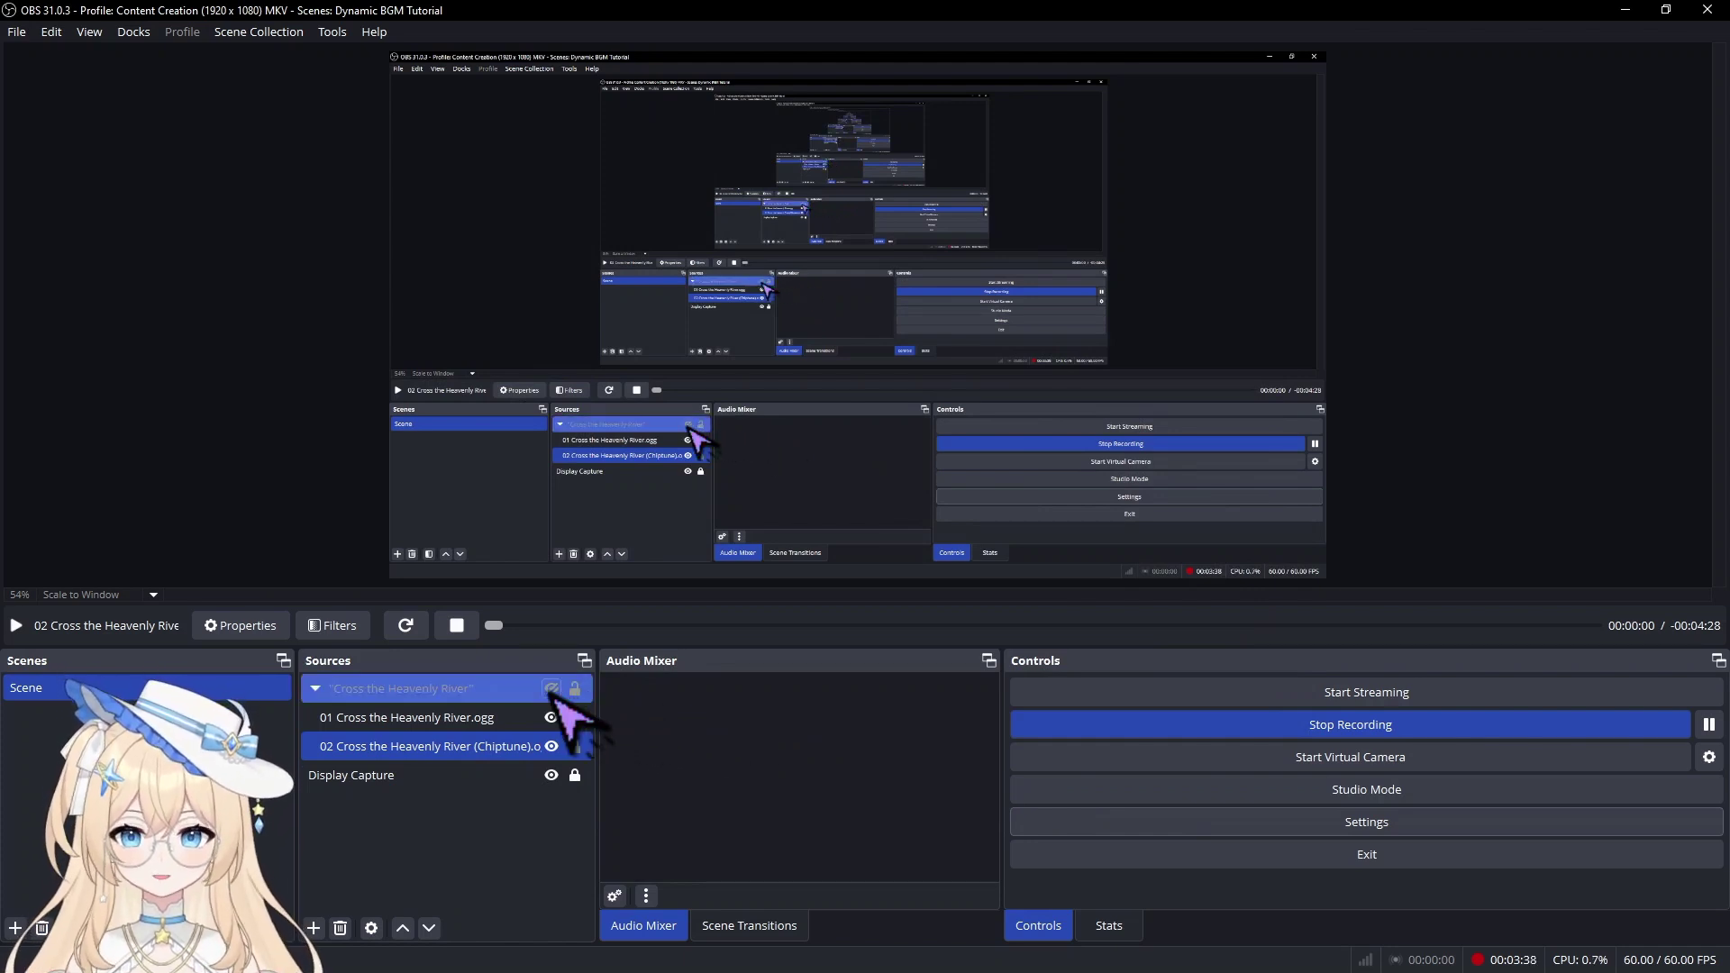
pyautogui.click(552, 688)
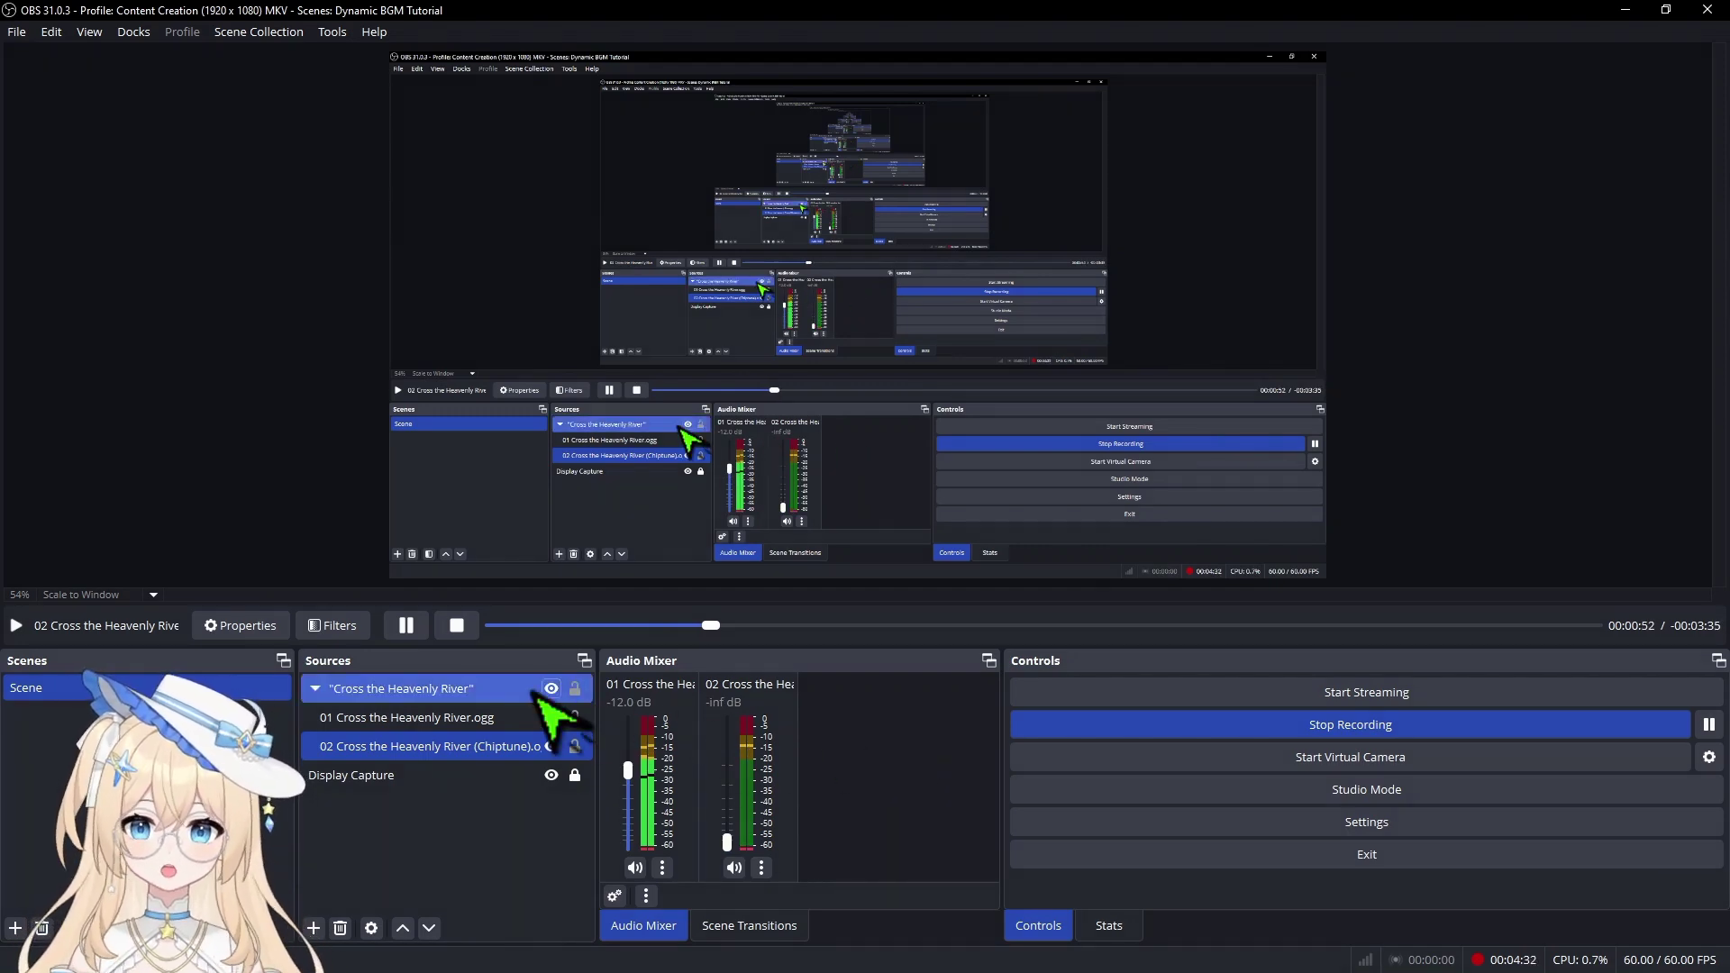
# Collapse the Cross the Heavenly River group, then toggle its visibility off and back on to test it
pyautogui.click(316, 689)
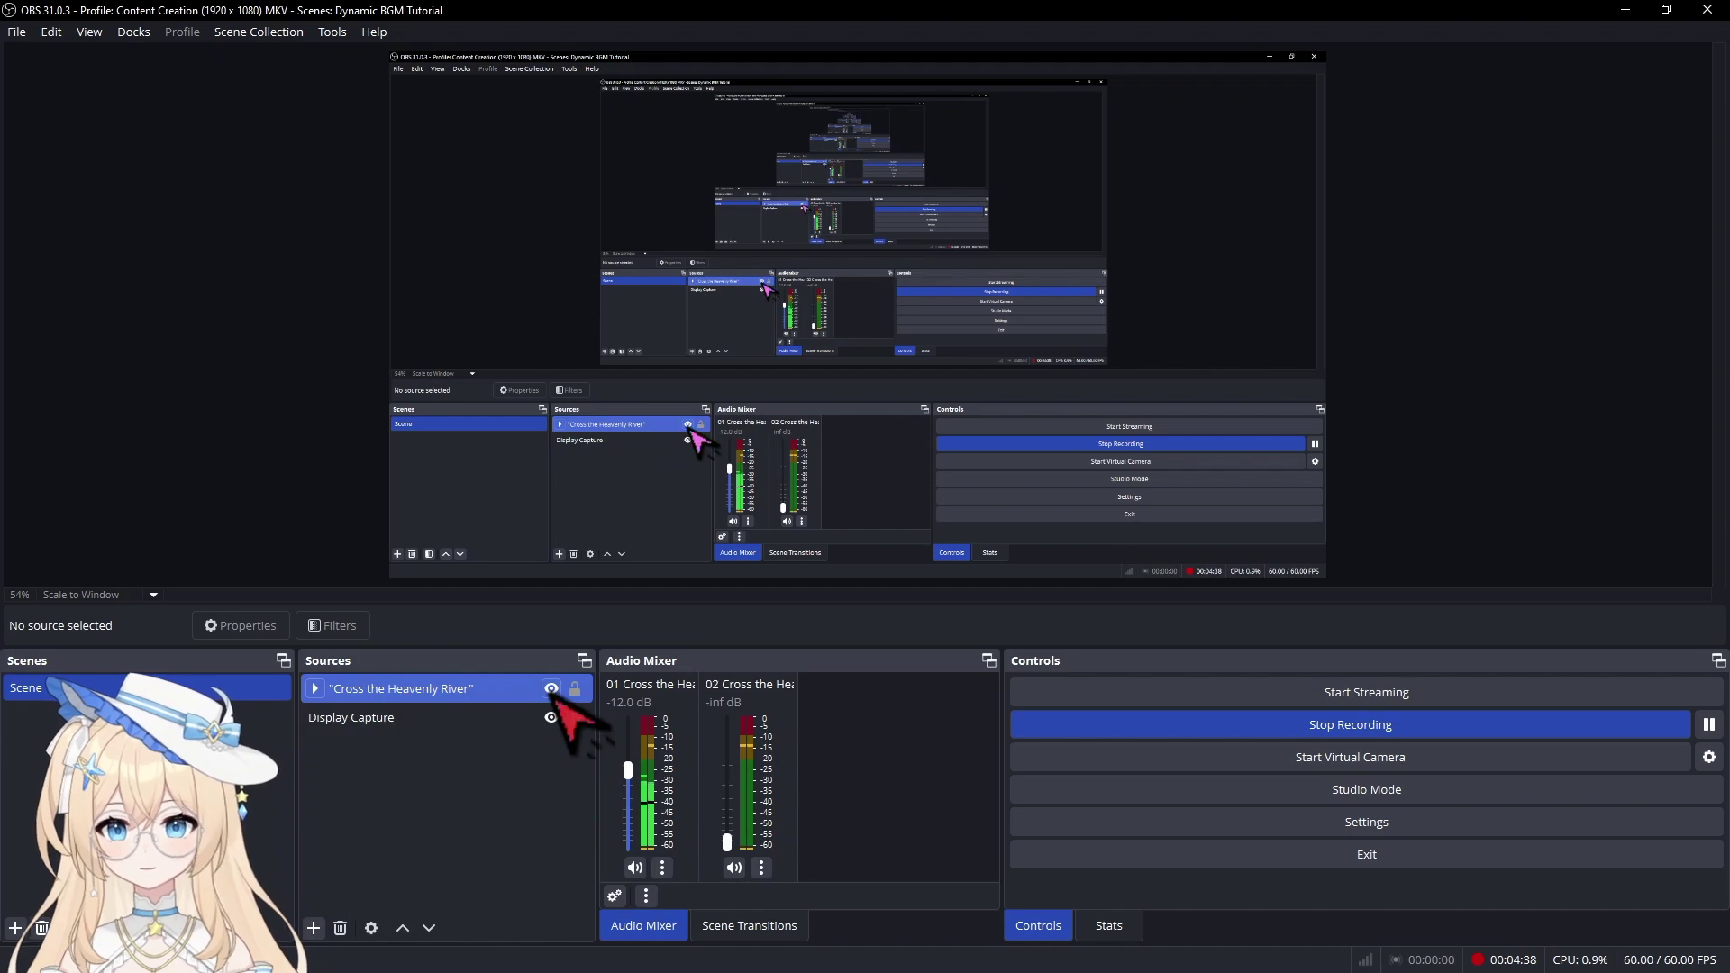
pyautogui.click(551, 688)
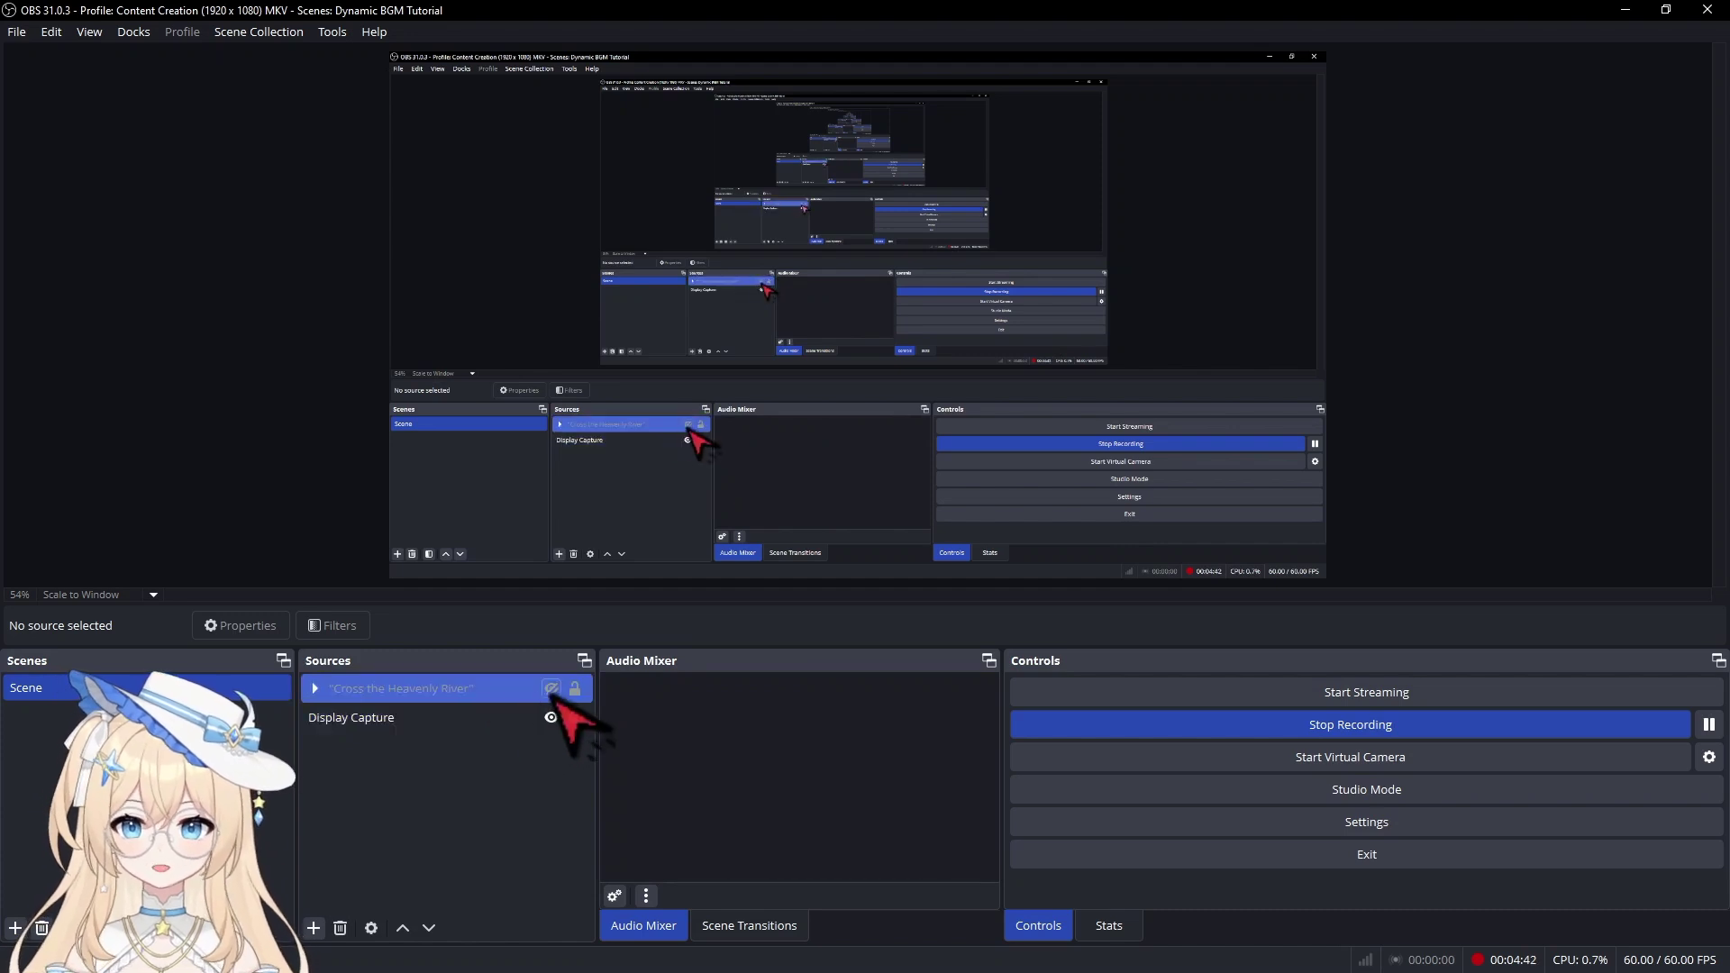
pyautogui.click(551, 688)
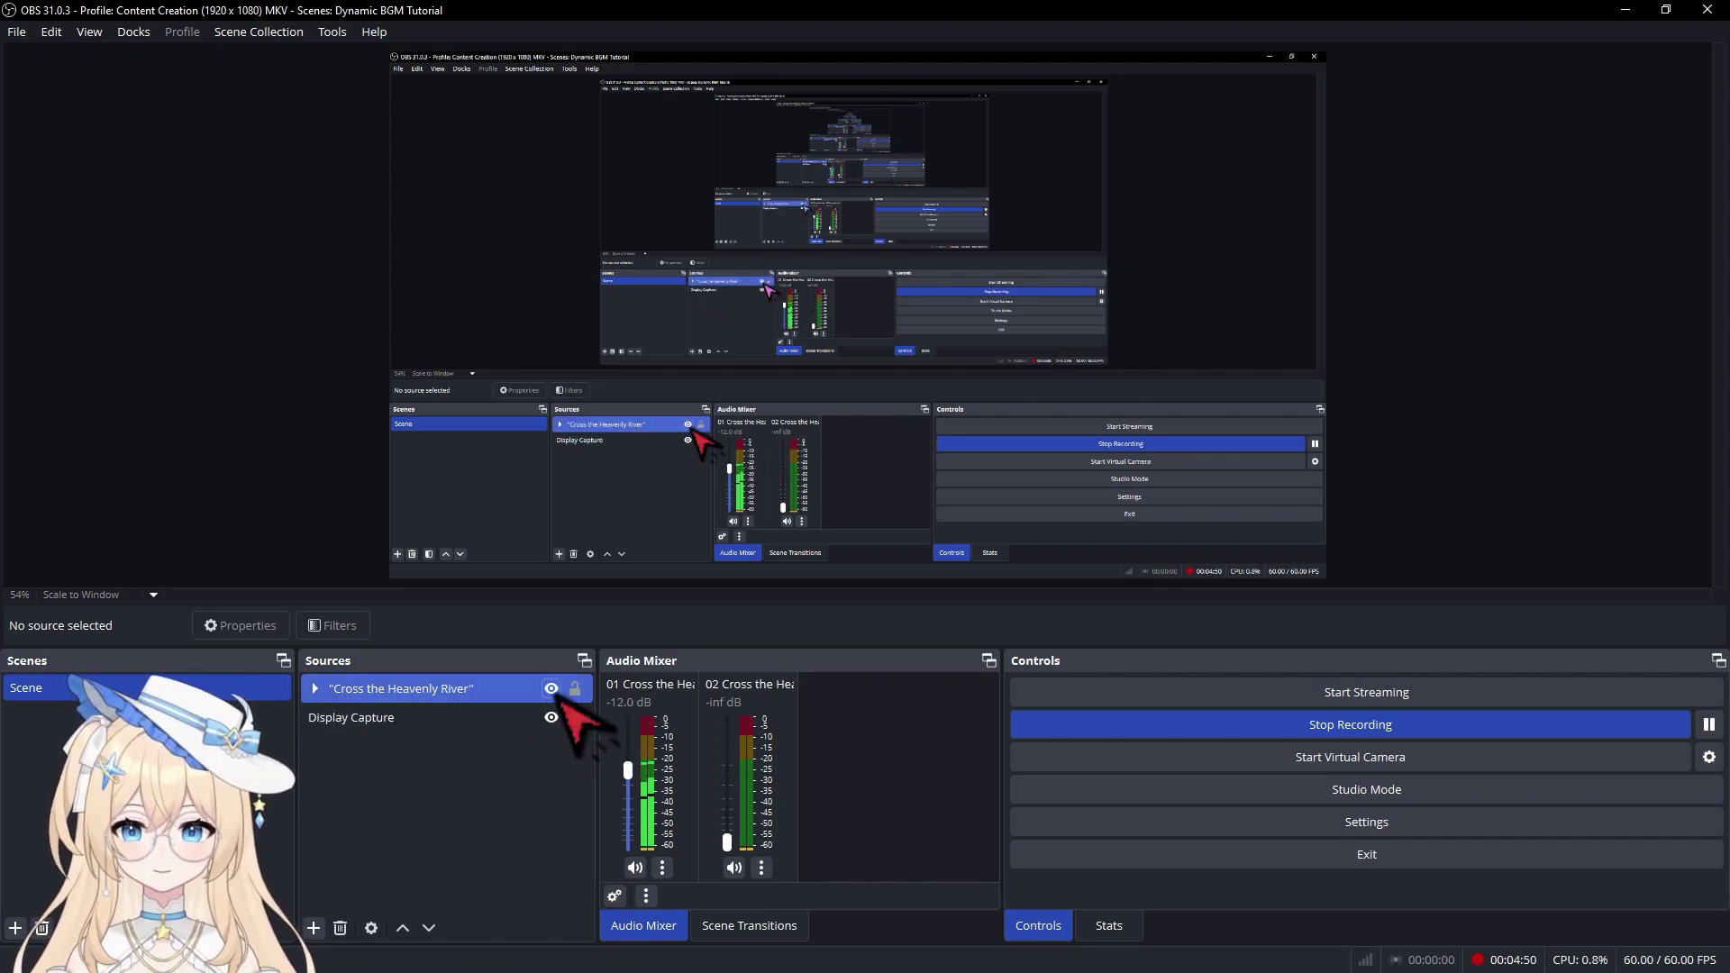
# Turn off visibility of the Cross the Heavenly River group, removing its two songs from the mixer
pyautogui.click(551, 689)
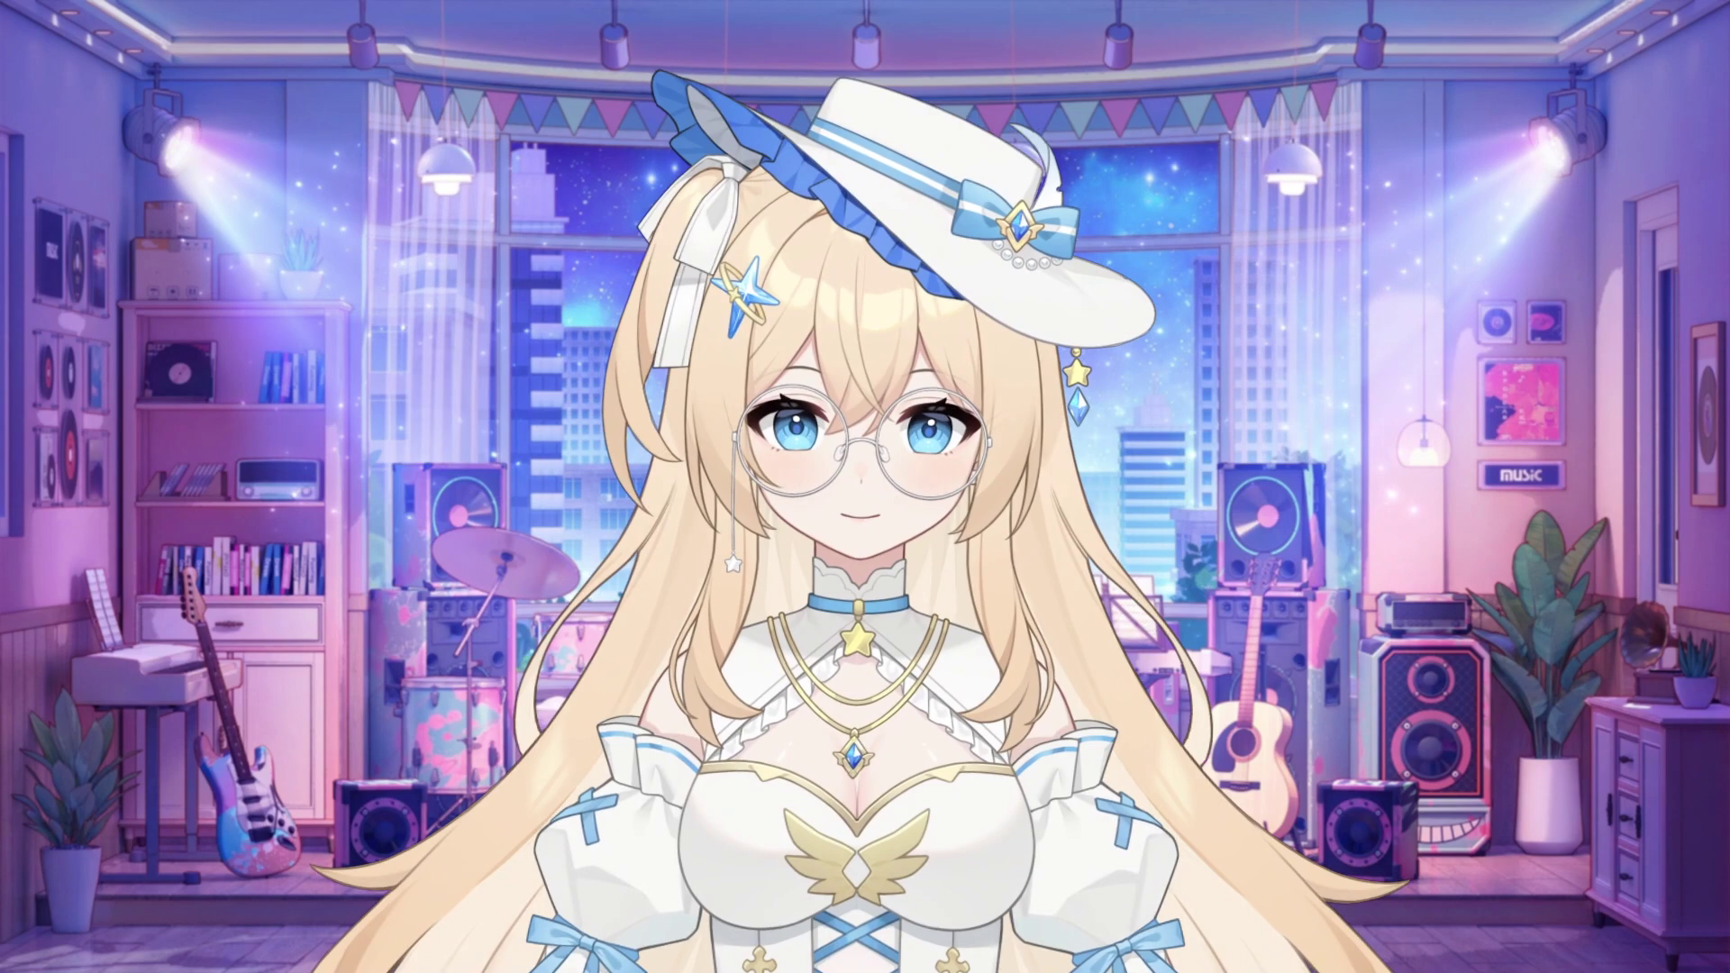